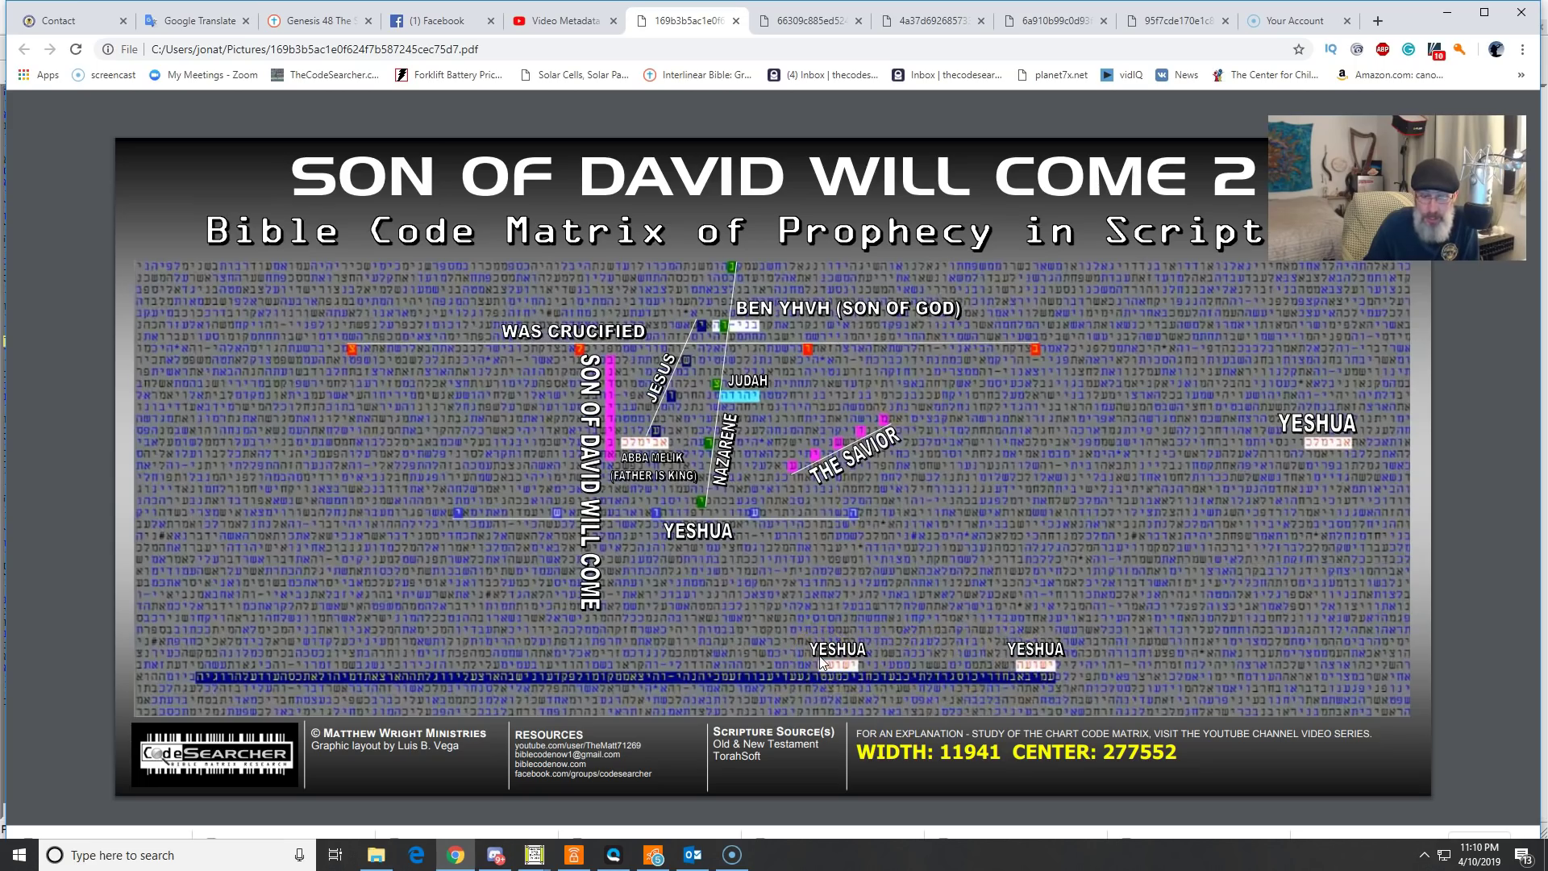
Step: Show the Jesus of Nazareth chart, then the Resurrection of Yeshua in Genesis matrix
click(800, 24)
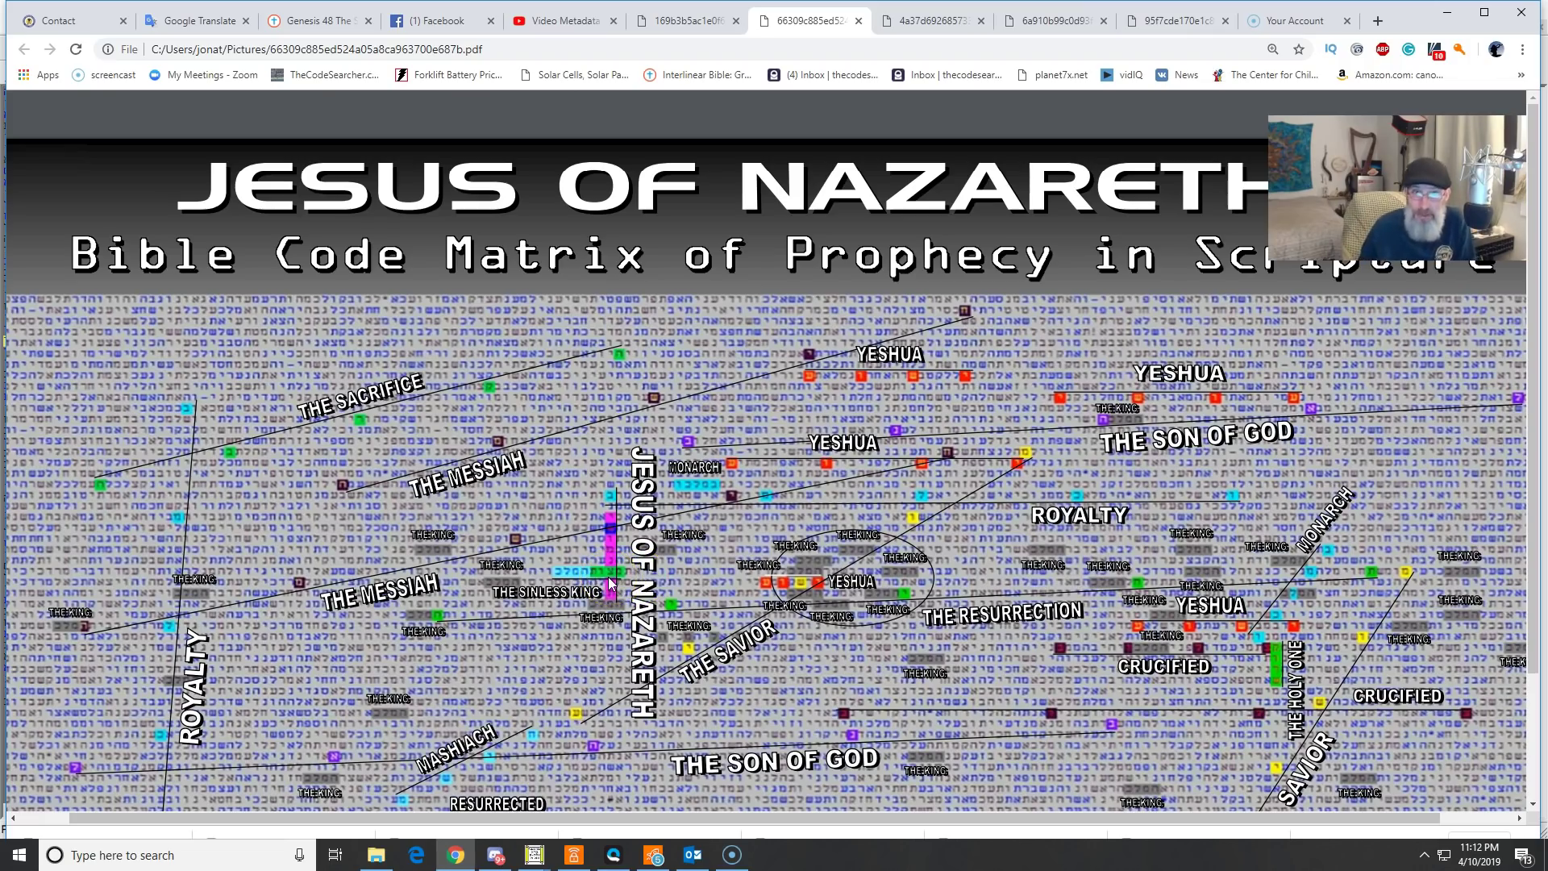
click(914, 26)
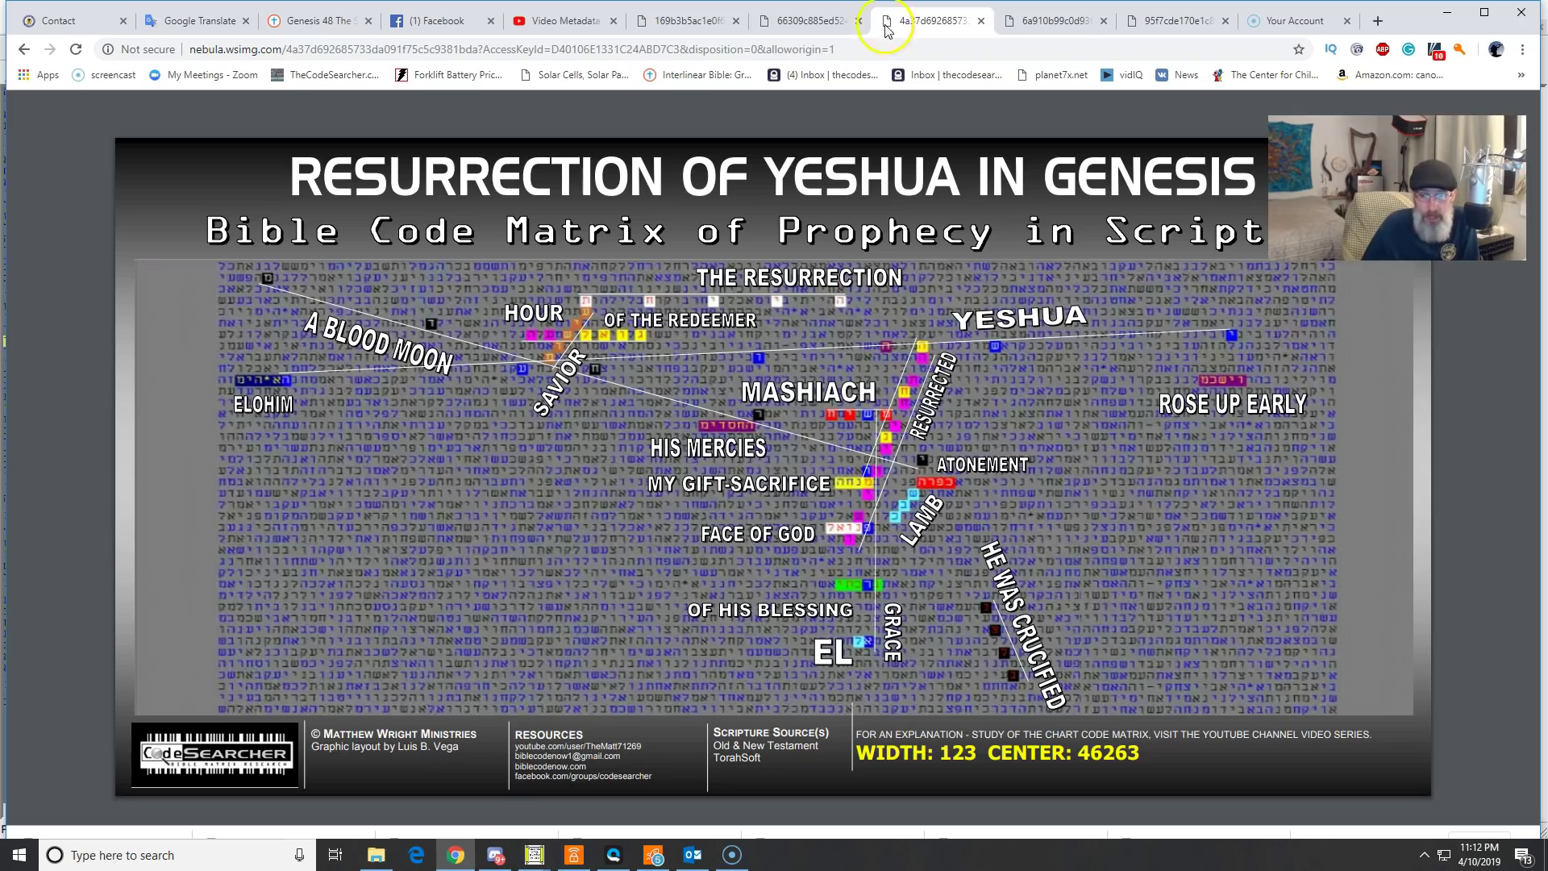
Step: Inspect the Genesis resurrection chart image, then bring up the Yeshua Is My Name matrix PDF
click(928, 475)
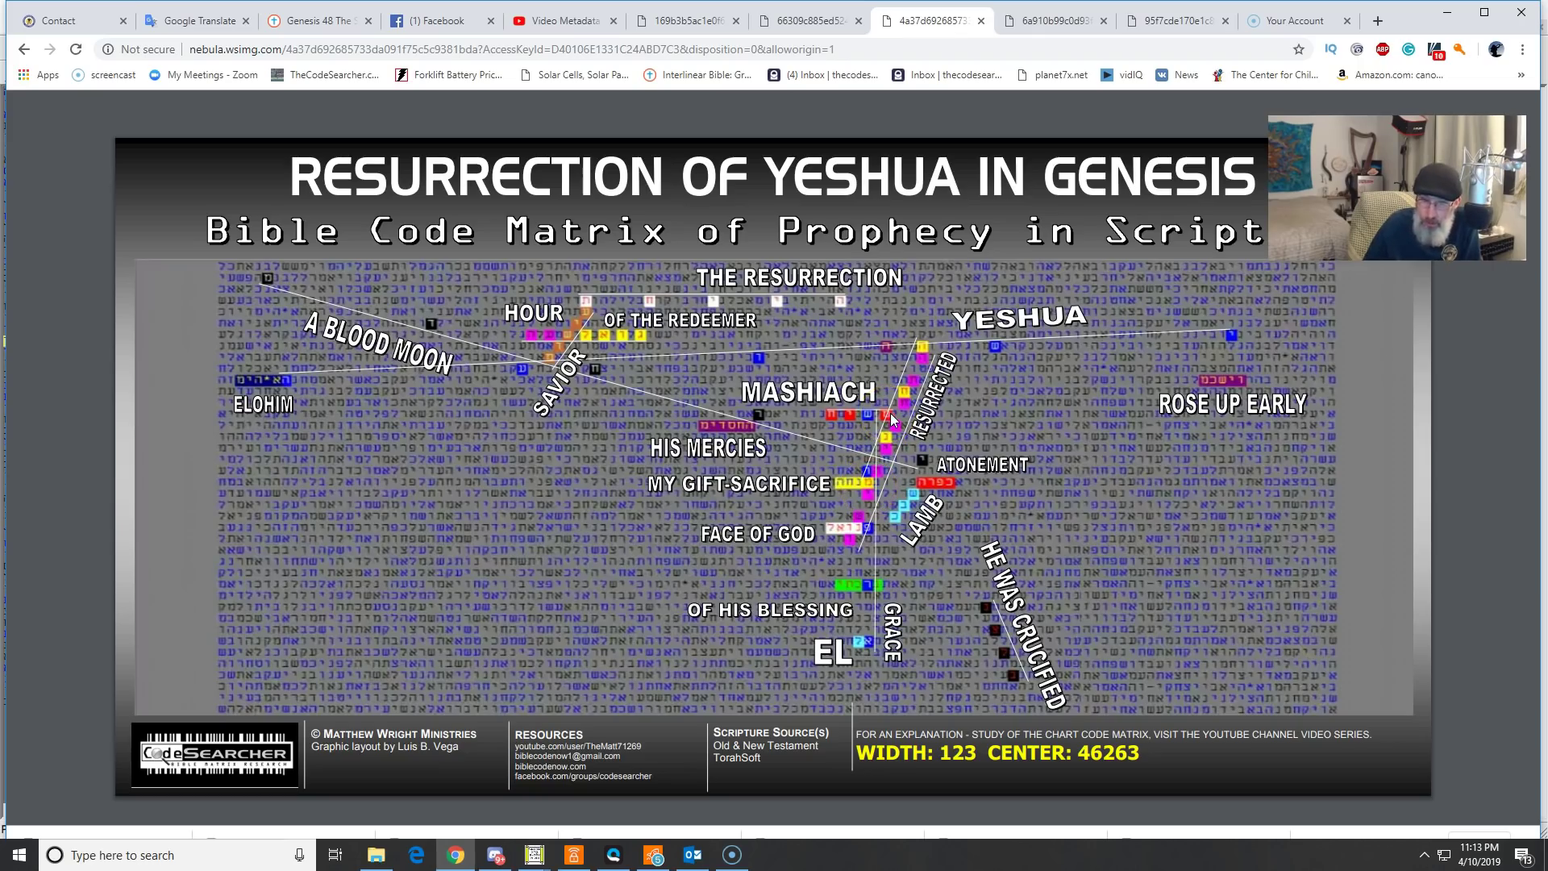
click(859, 415)
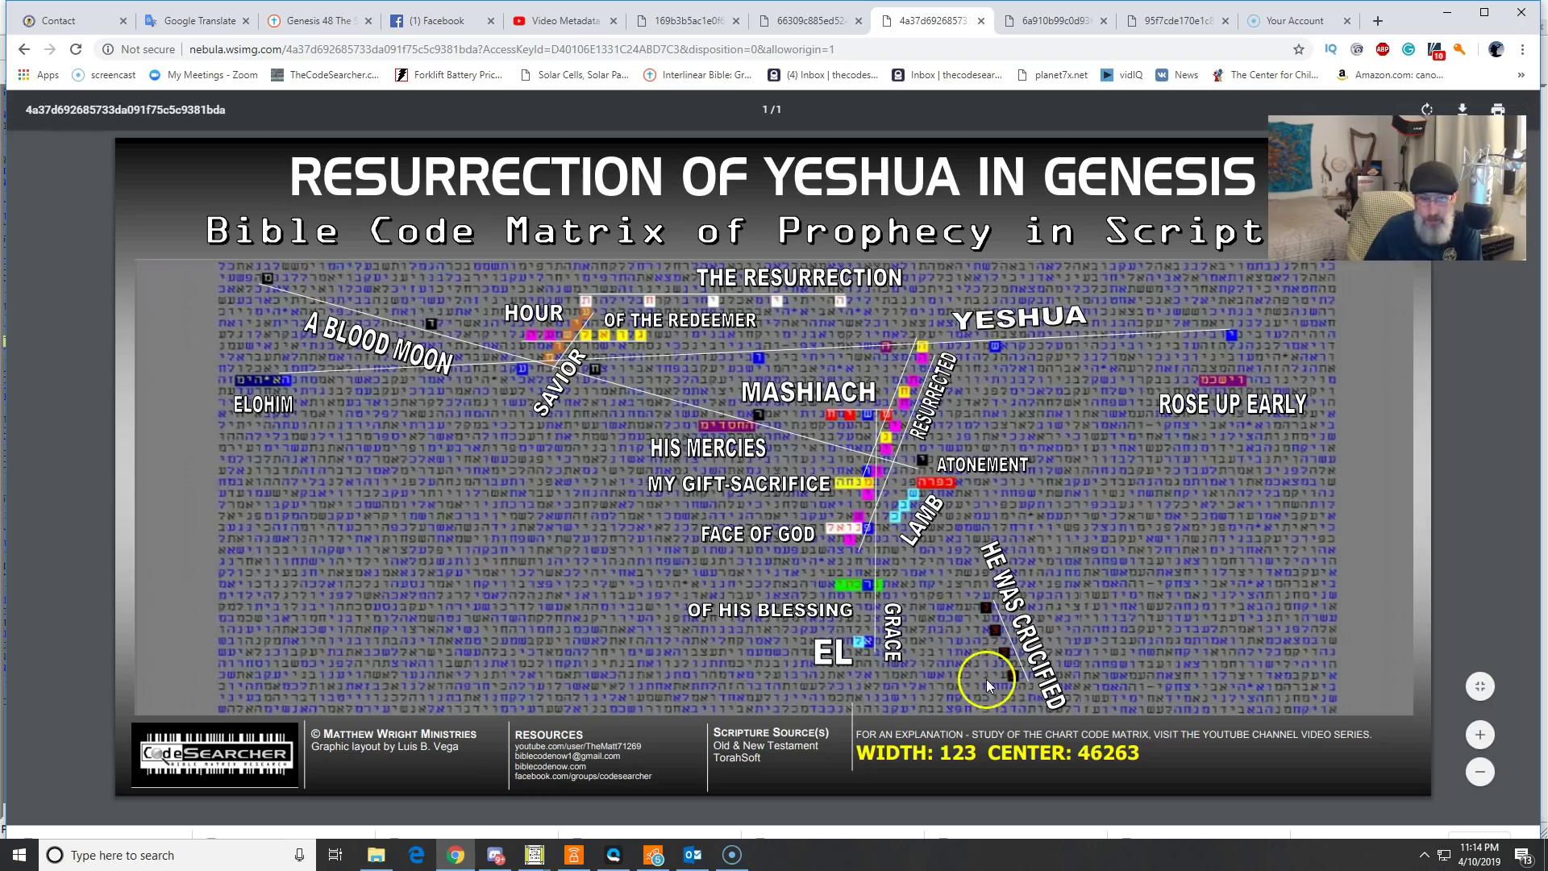
click(1056, 20)
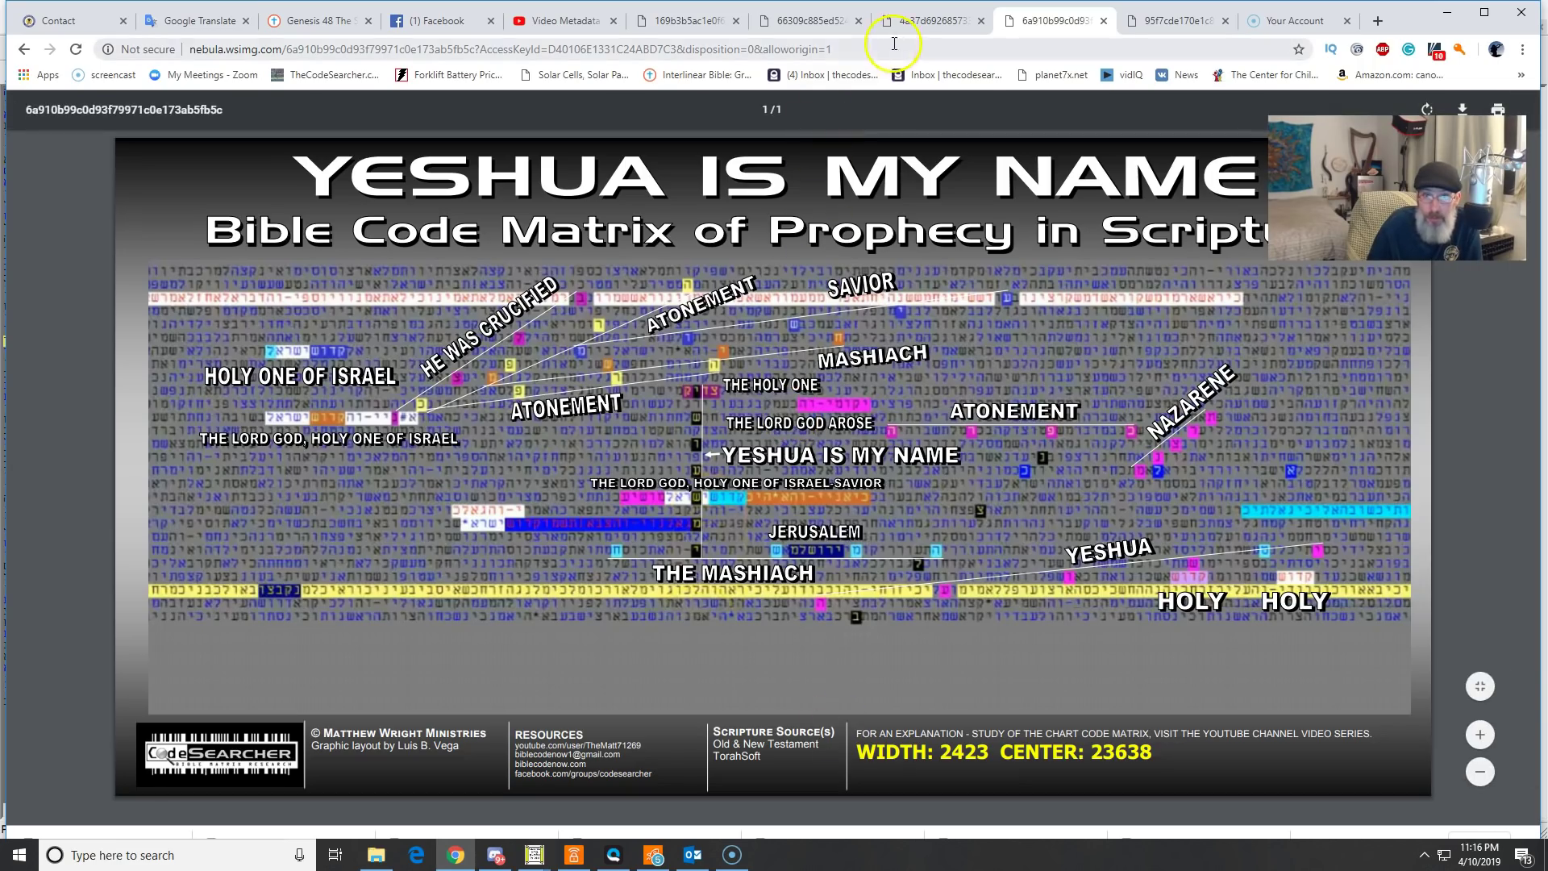
Step: Switch to the Worthy Is the Lamb code matrix PDF
click(1169, 21)
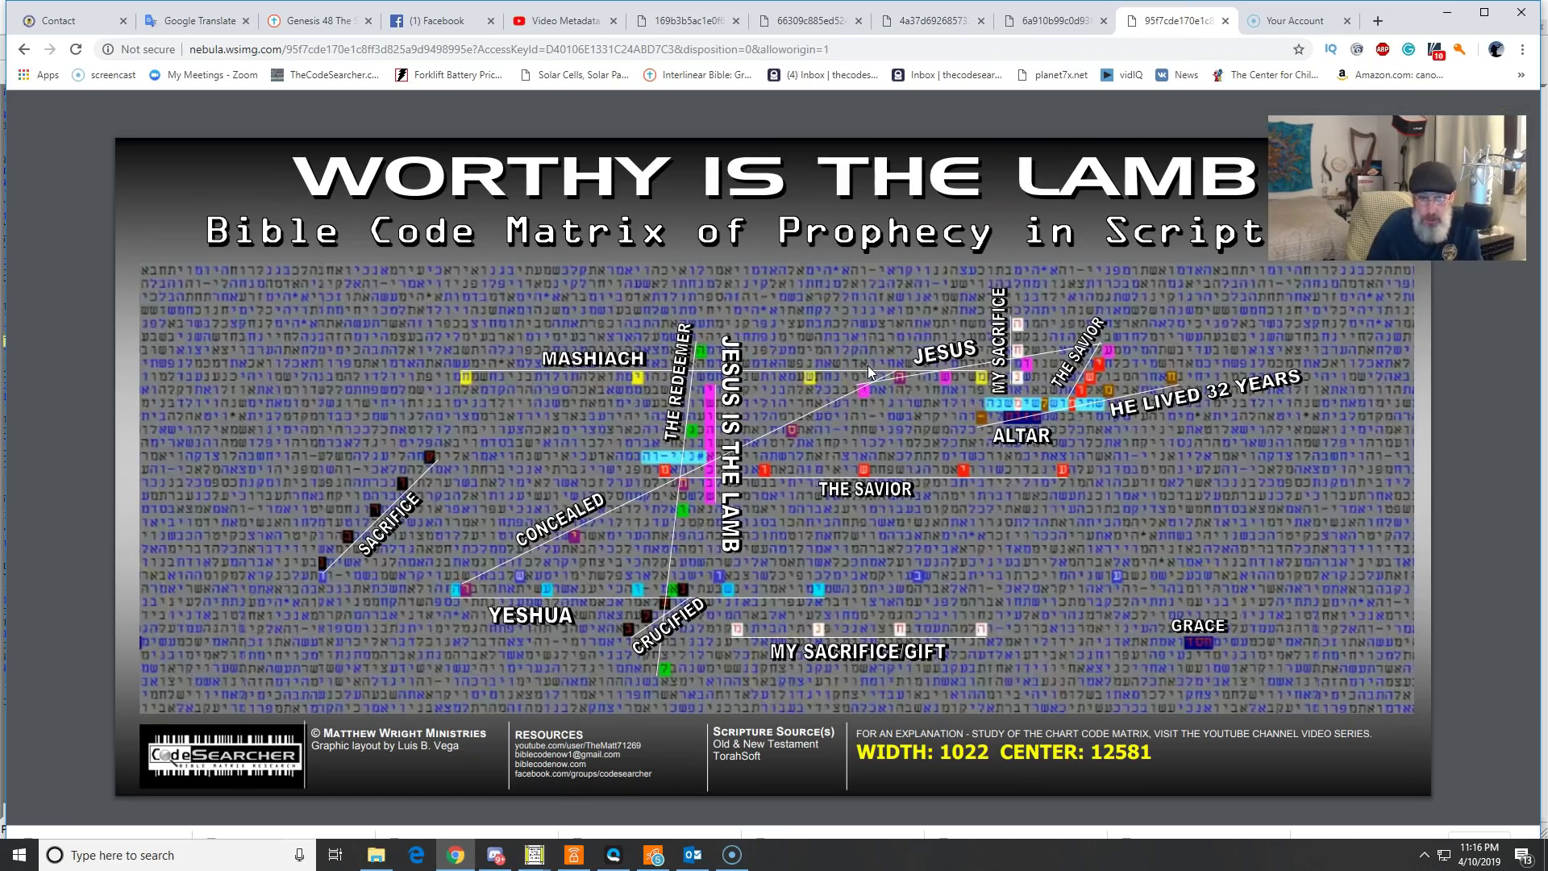
Step: Select the Worthy Is the Lamb matrix image to view it
click(533, 397)
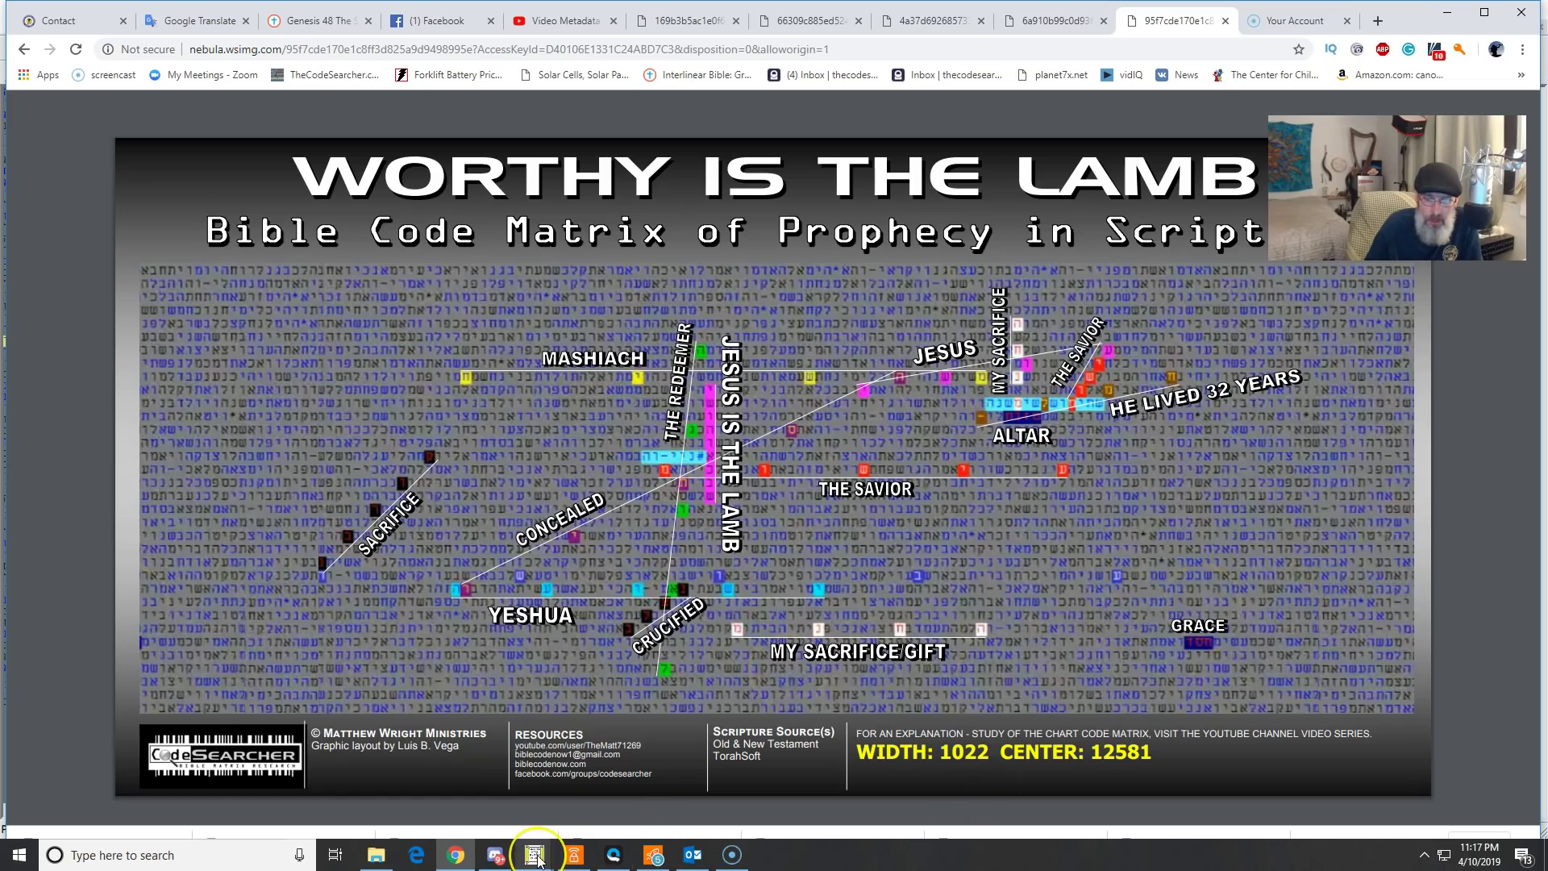
Step: Bring the Psalms matrix window (width 17630) to the front and shift it two columns
mouse_move(535, 856)
mouse_move(815, 784)
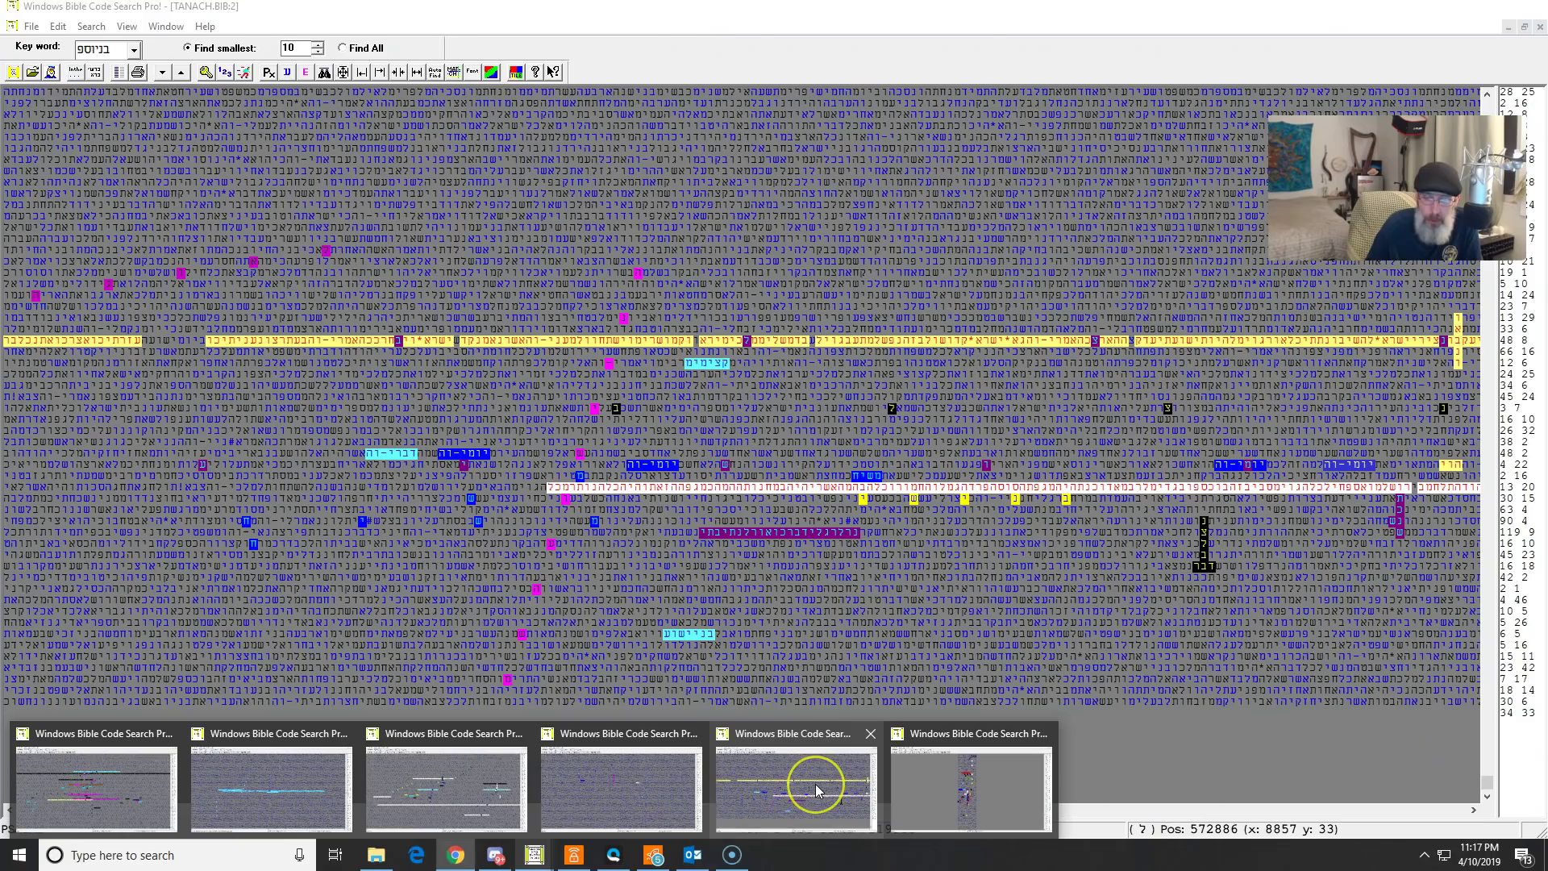
click(816, 784)
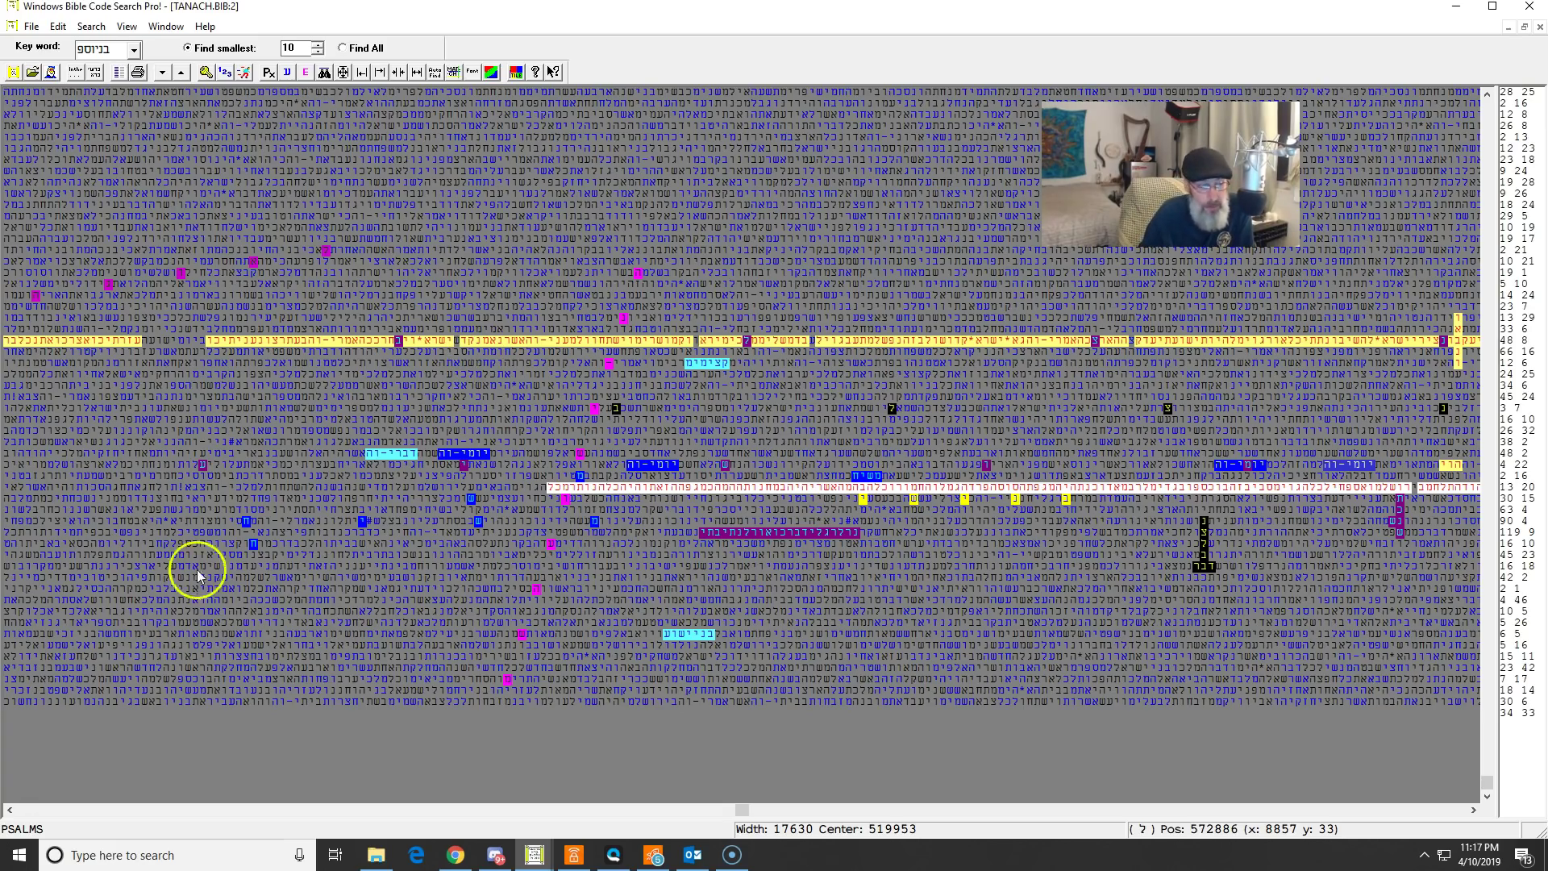
click(8, 809)
click(8, 810)
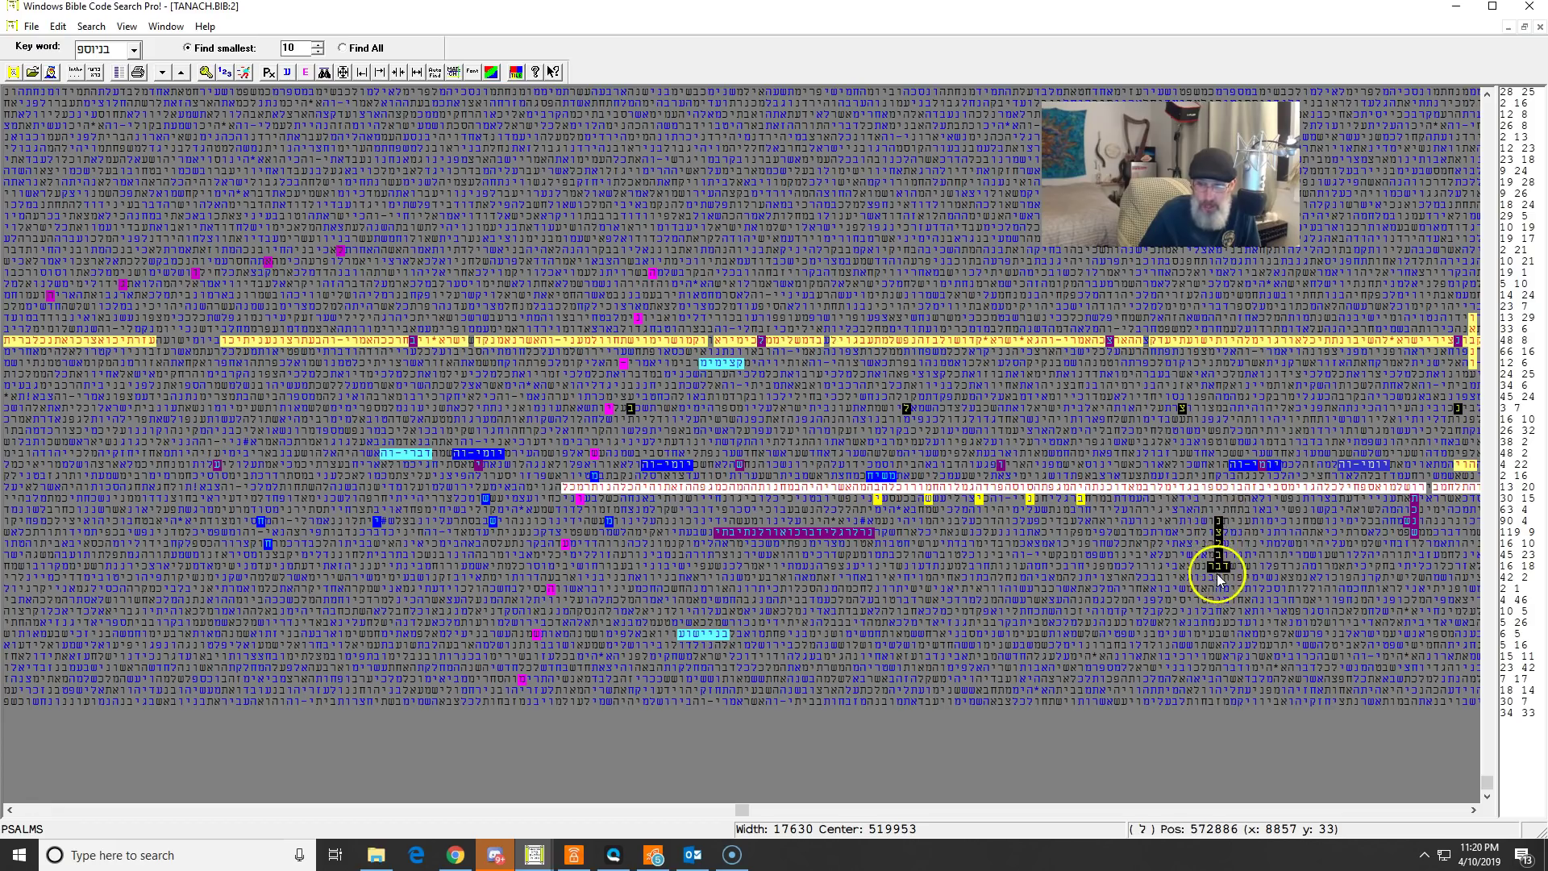
Step: Mark the letters along the black-marked vertical term in the matrix grid
drag(1217, 520, 1234, 576)
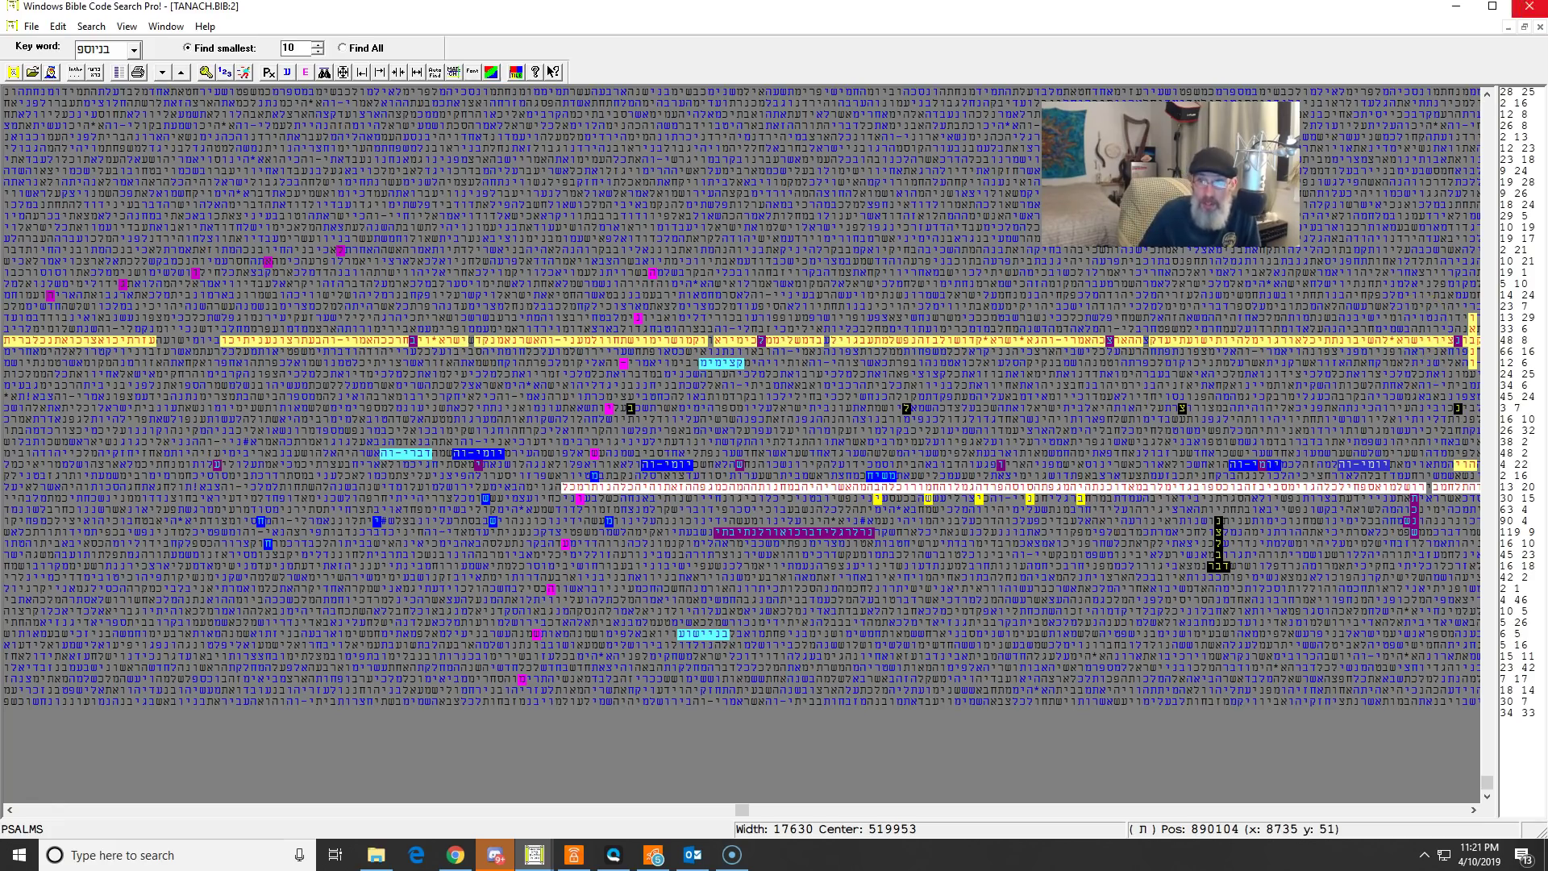
Step: Restore the matrix window and show the Hebrew text of the highlighted Isaiah 49 letters
click(1525, 27)
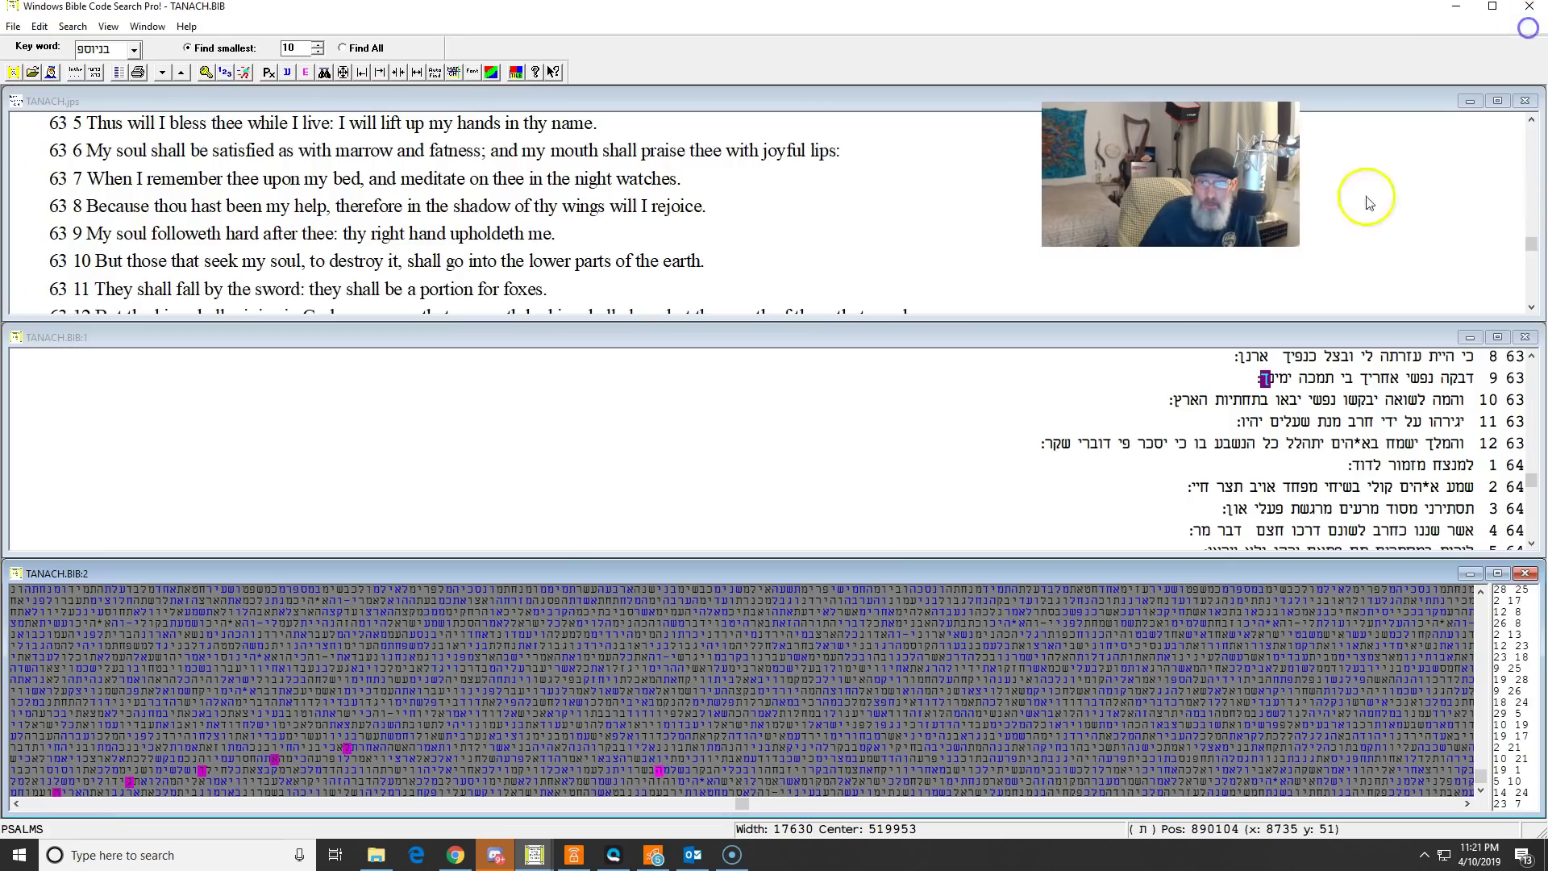
click(1479, 791)
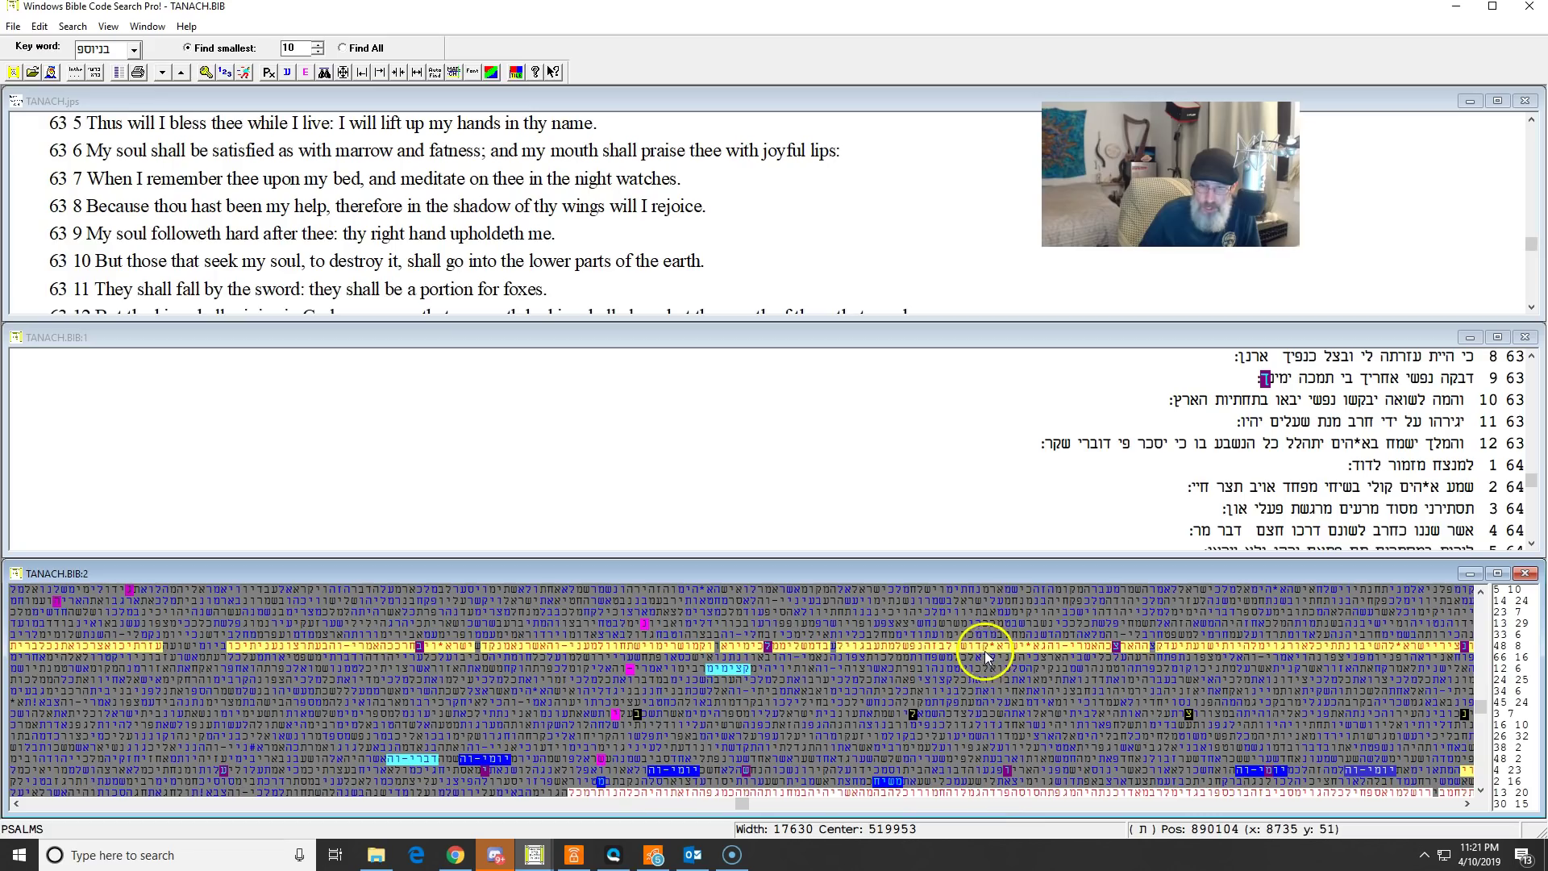
click(985, 650)
right_click(985, 650)
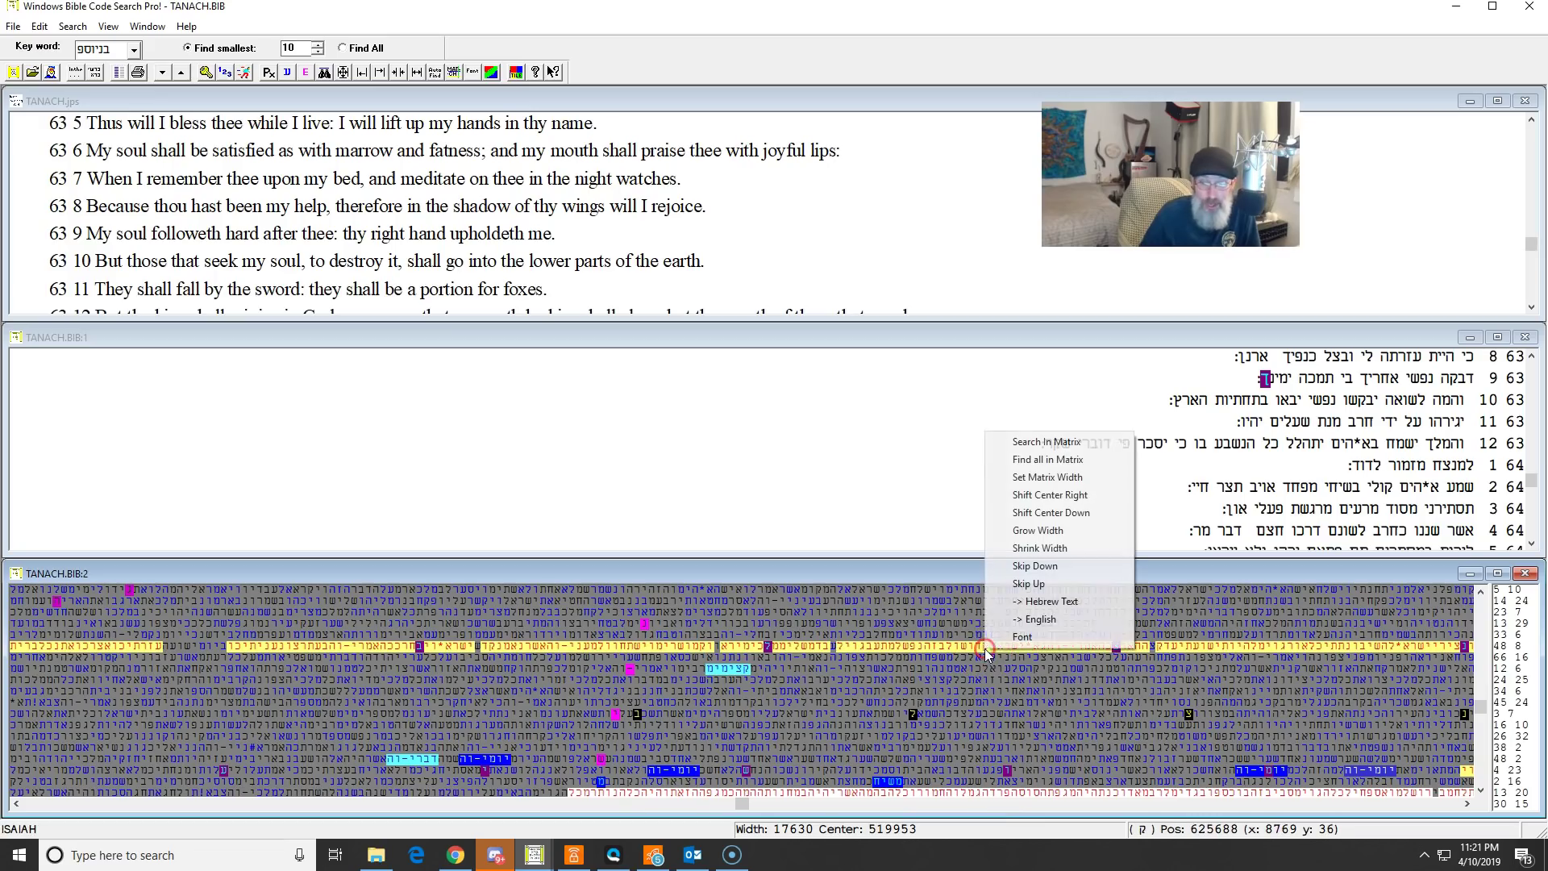
click(1014, 607)
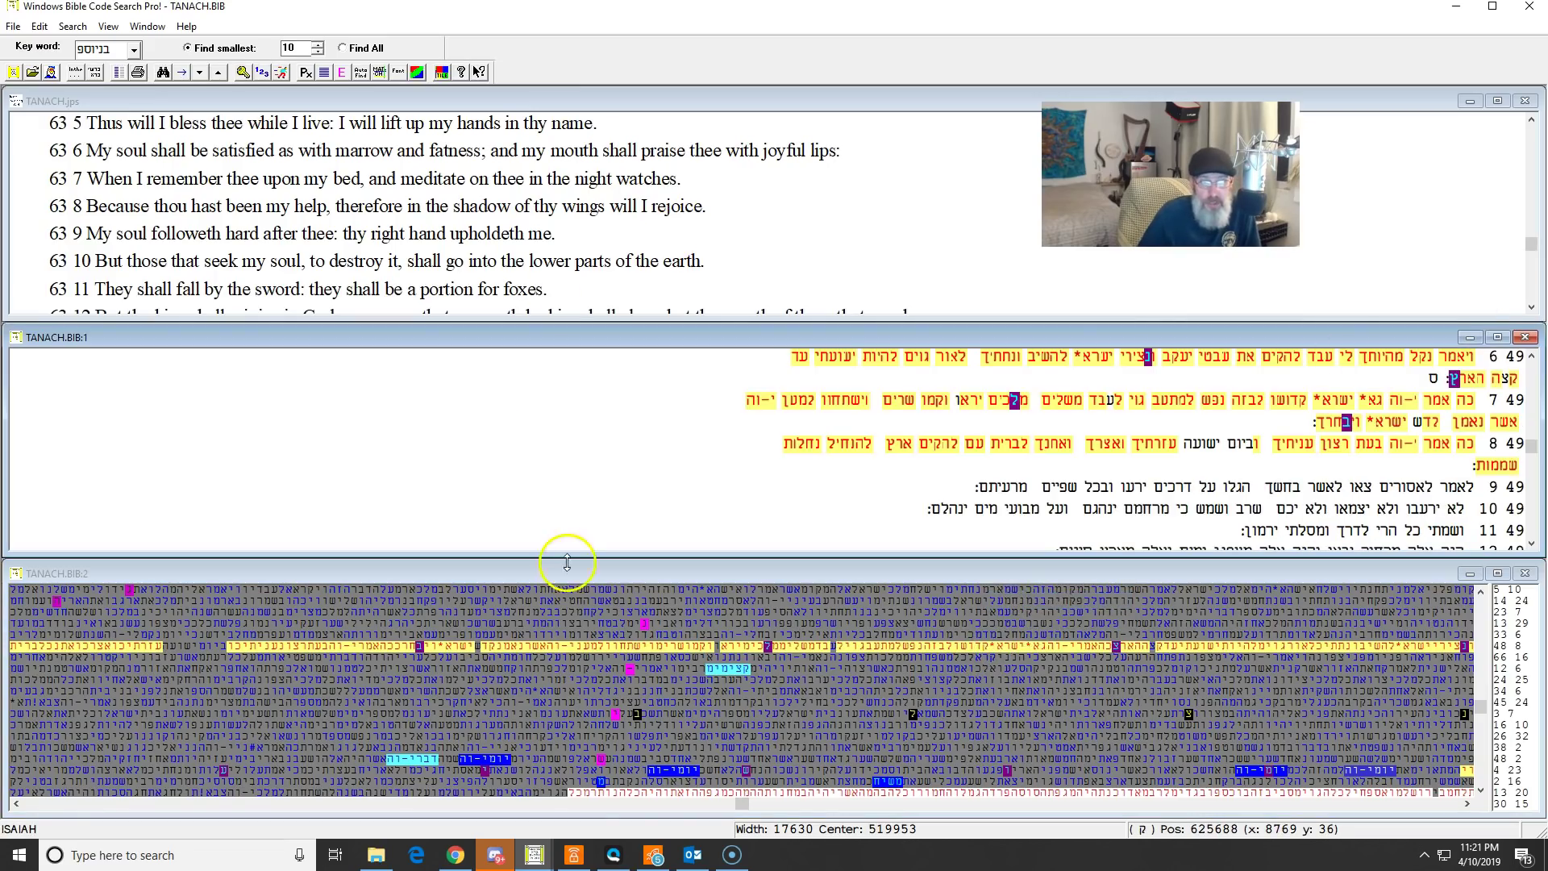
click(768, 652)
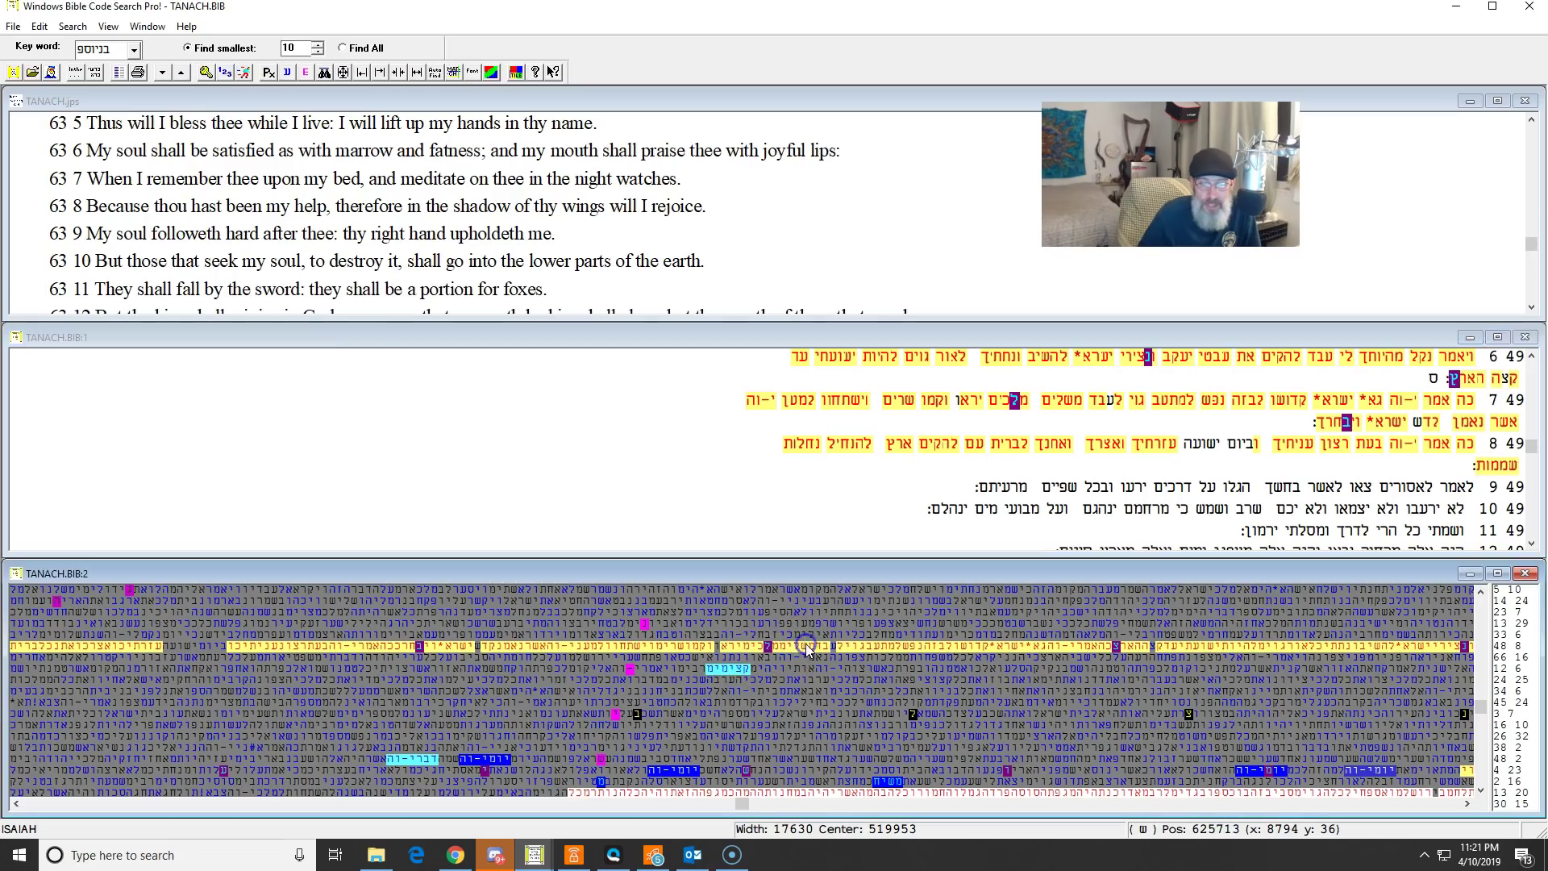
Step: Show the location as English verses and scroll back to the end of Isaiah 48
click(307, 72)
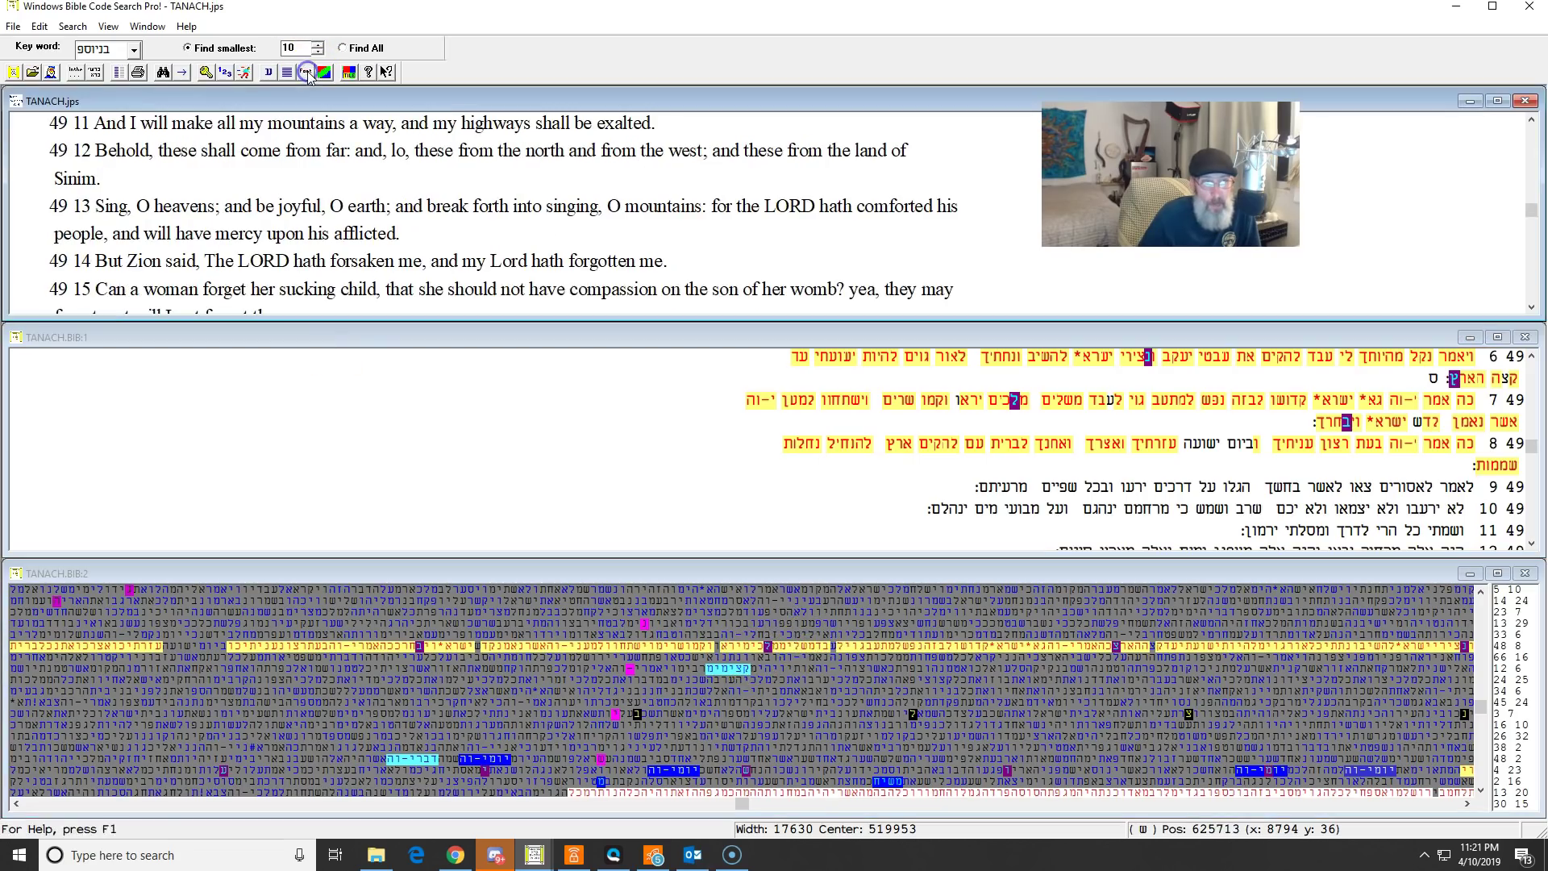
click(1532, 122)
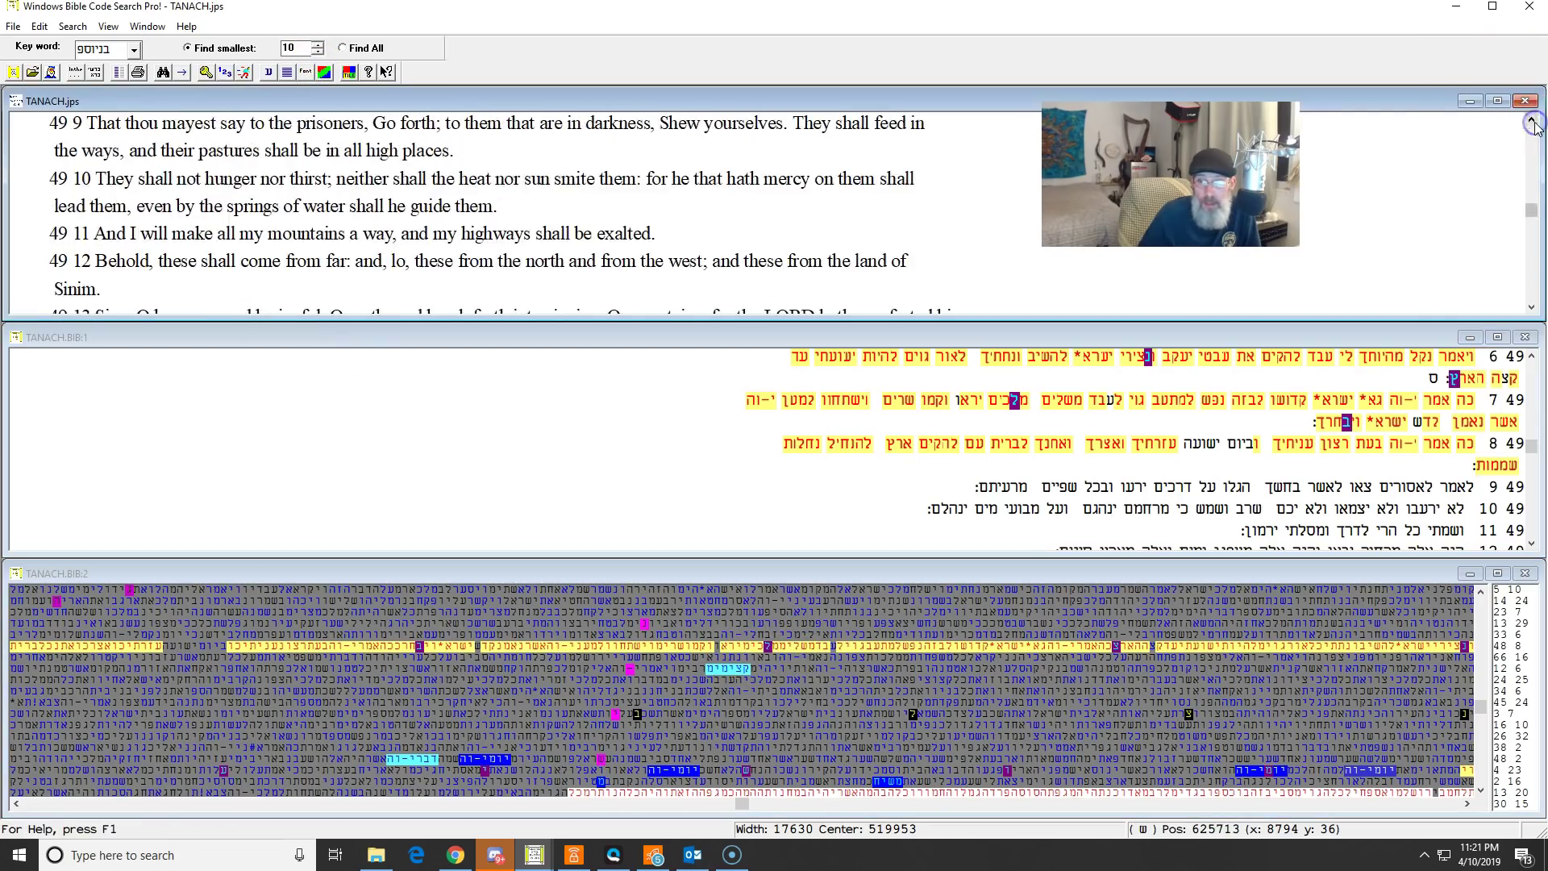
click(1532, 122)
click(1532, 123)
click(1532, 123)
click(1532, 123)
click(1532, 123)
click(1532, 122)
click(1532, 122)
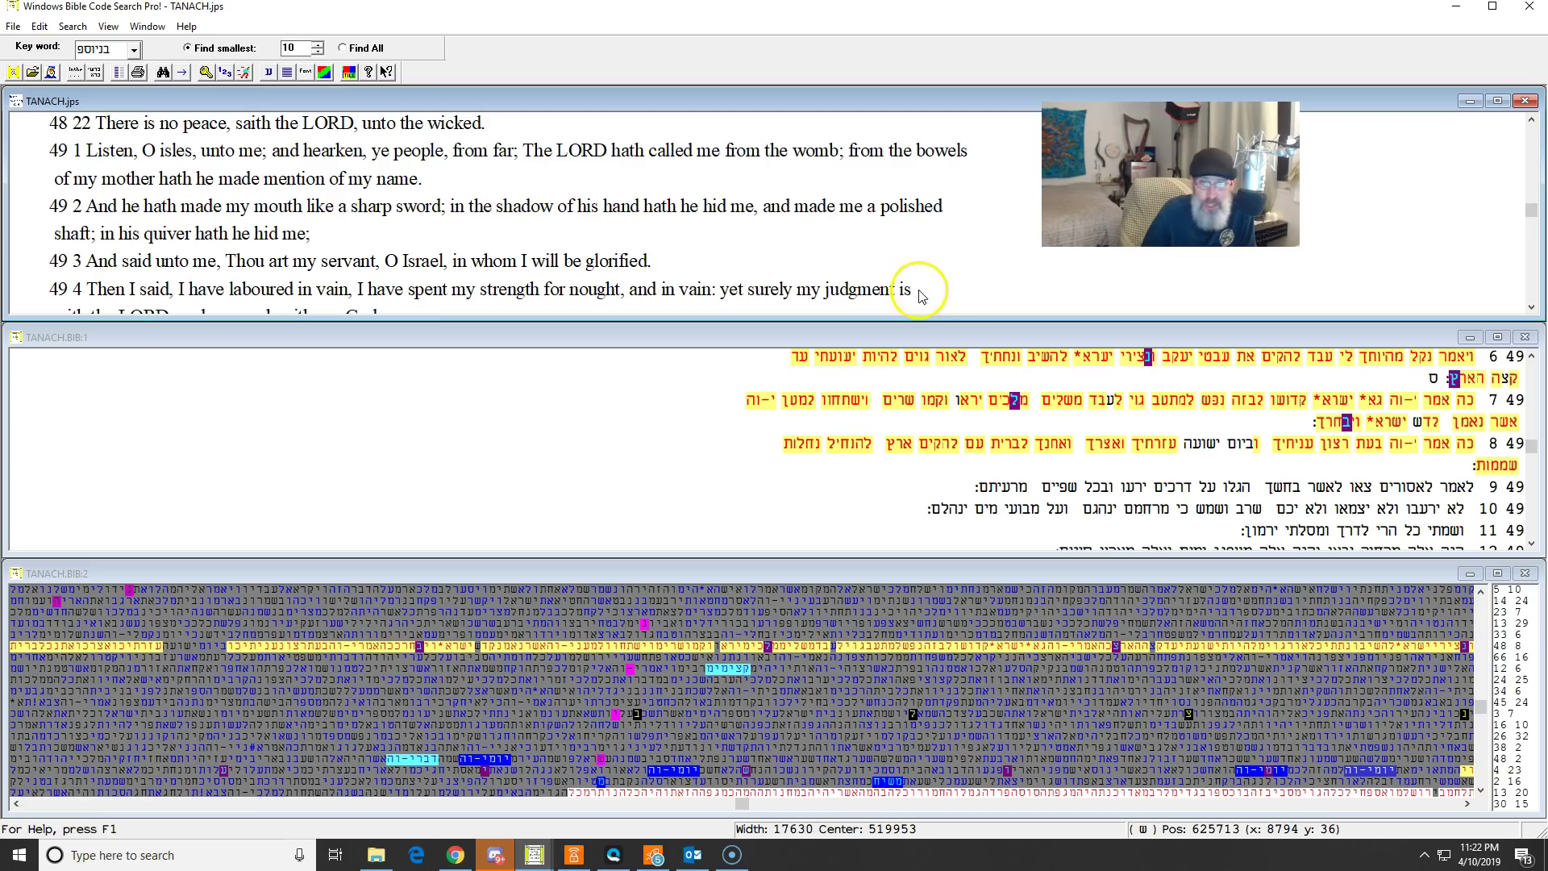
Step: Step forward through Isaiah 49:1–5 to read verses 6–8, ending 'he shall choose thee'
click(1532, 308)
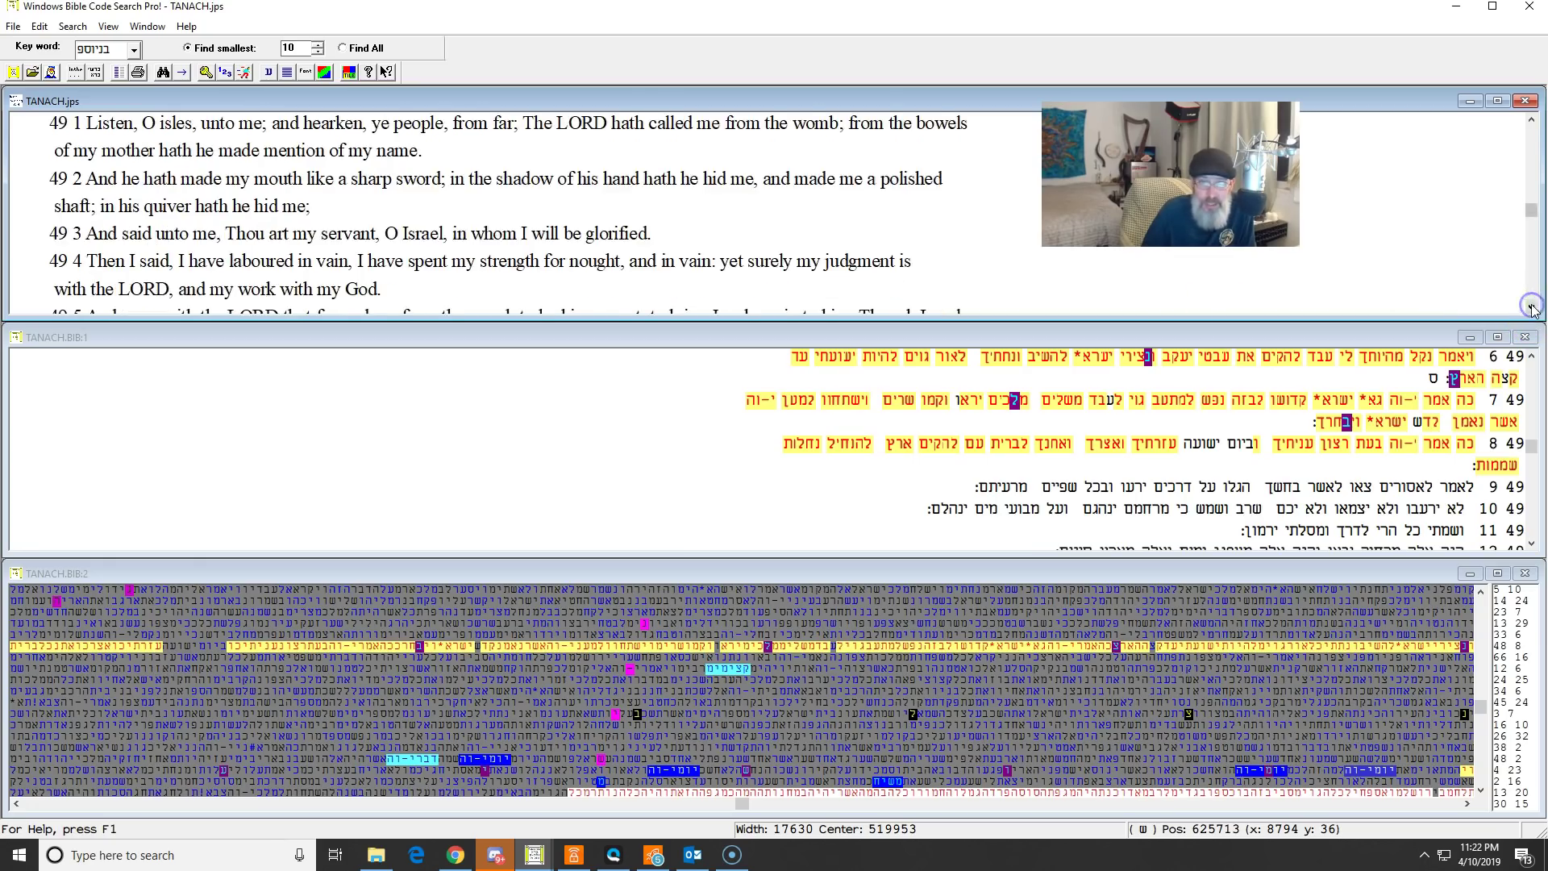
click(1532, 308)
click(1532, 308)
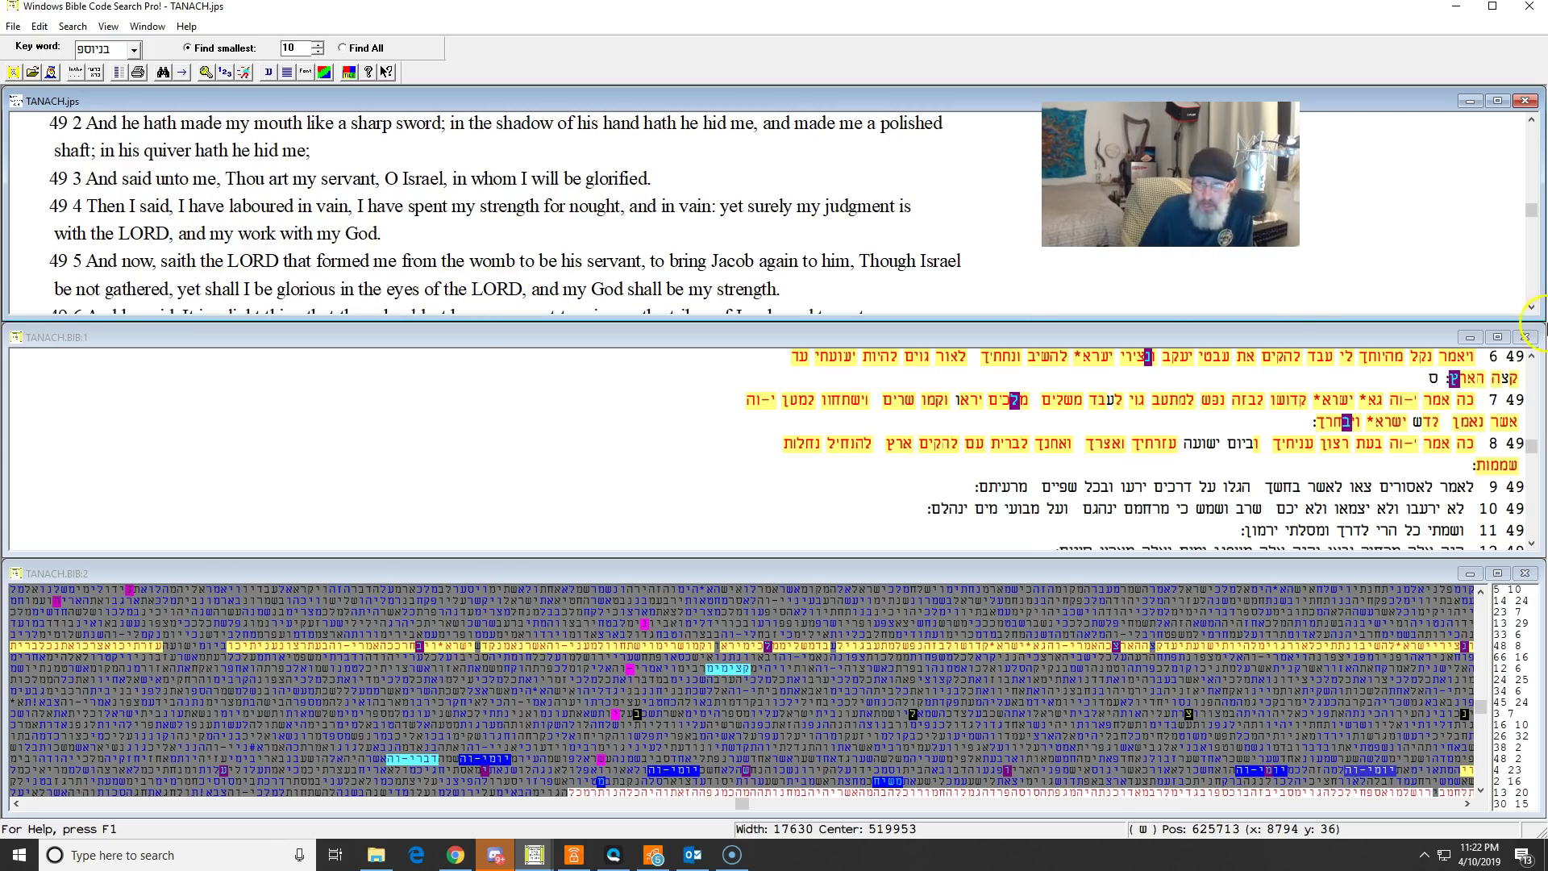
click(1531, 307)
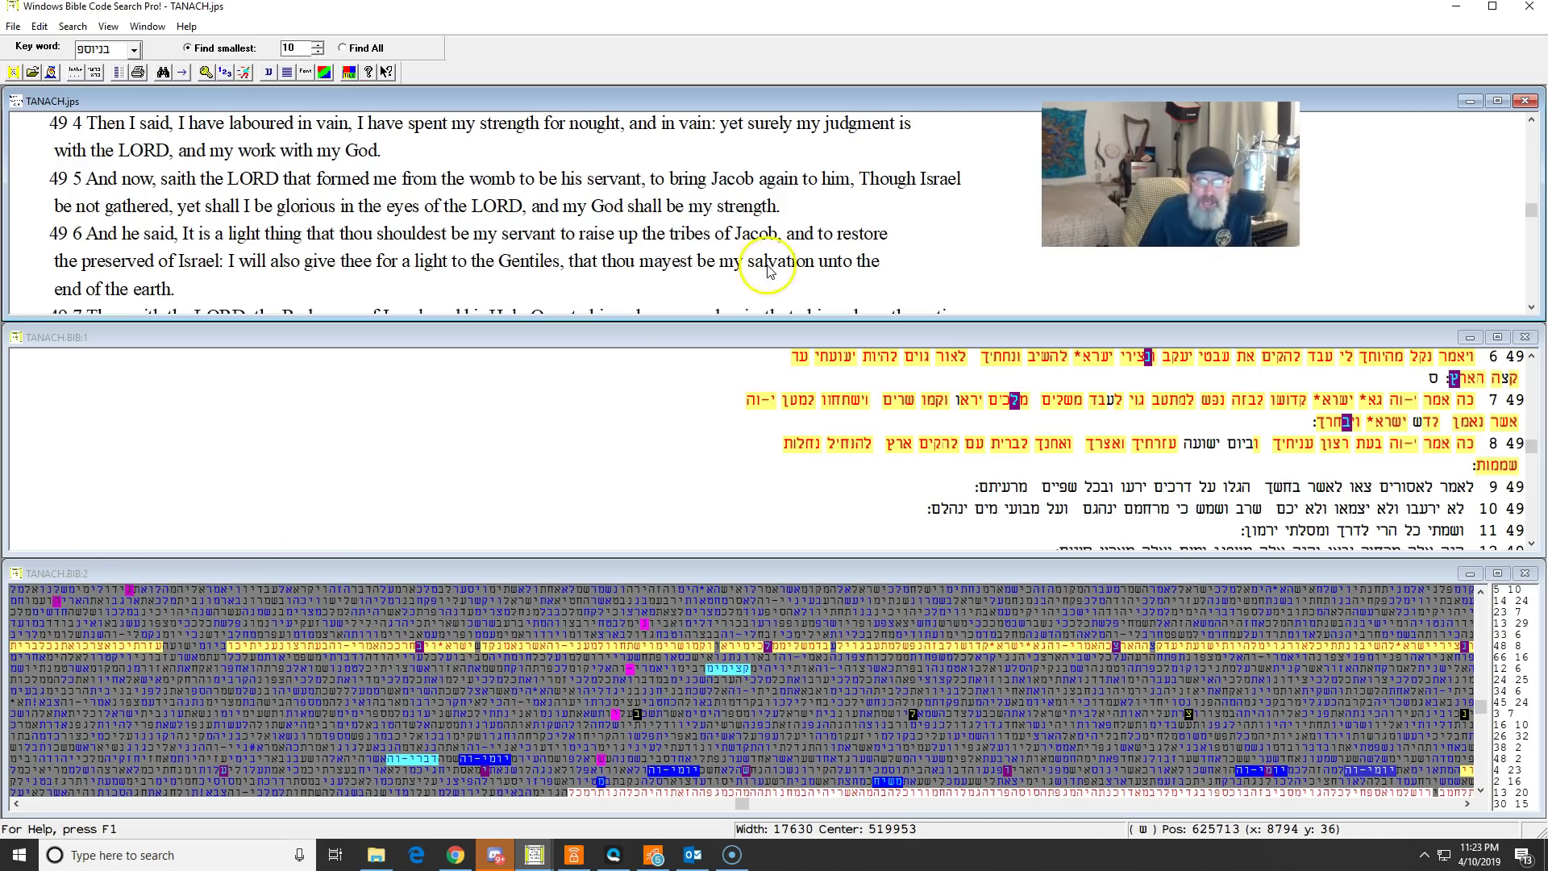
click(1530, 307)
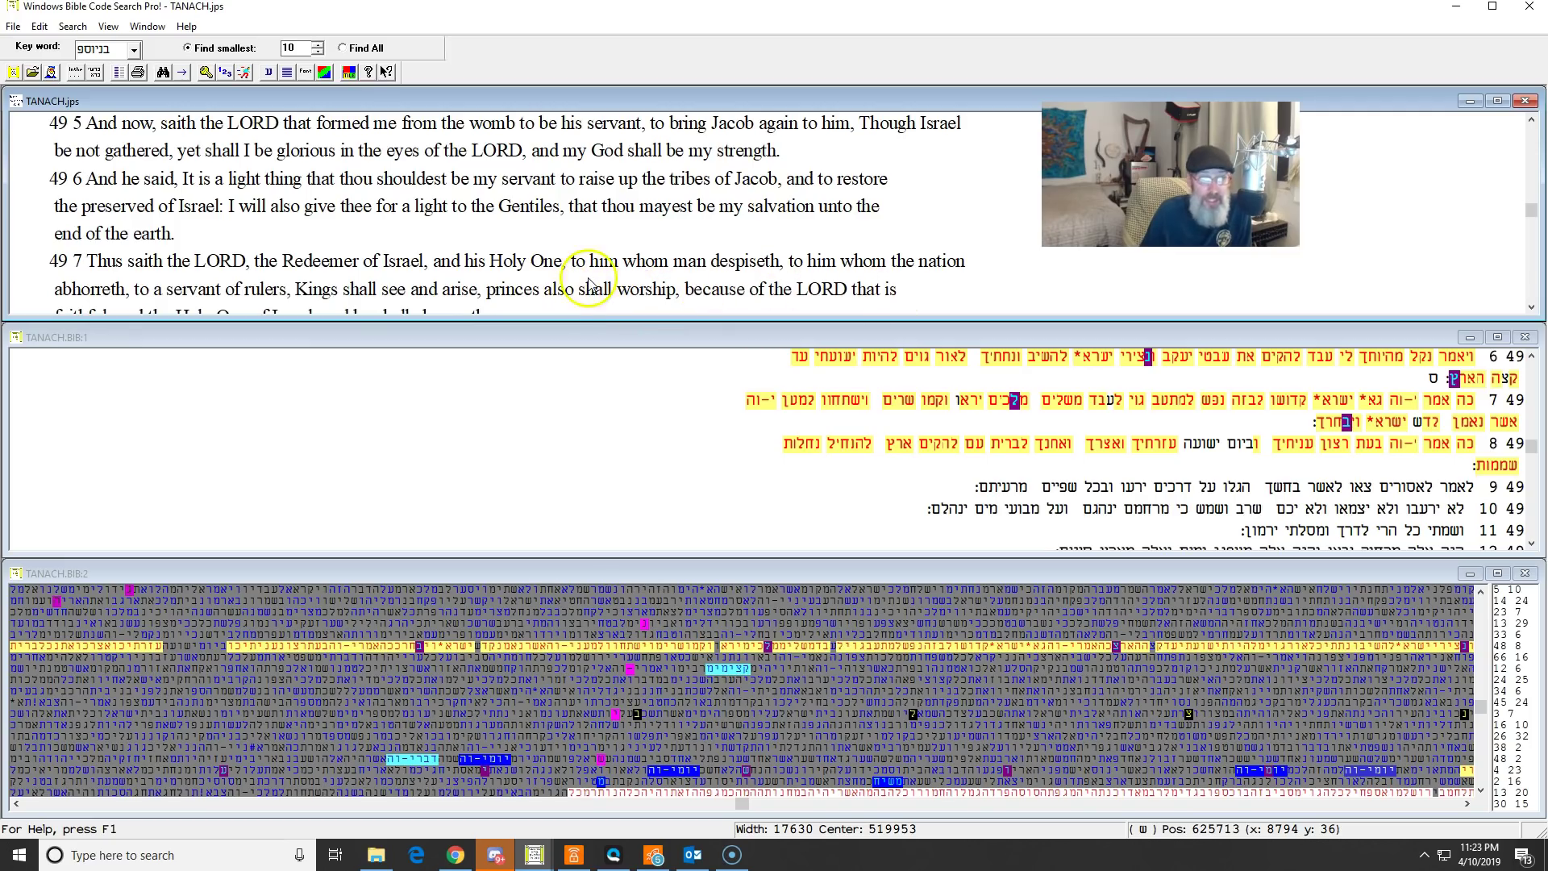
scroll(1528, 300, down, 1)
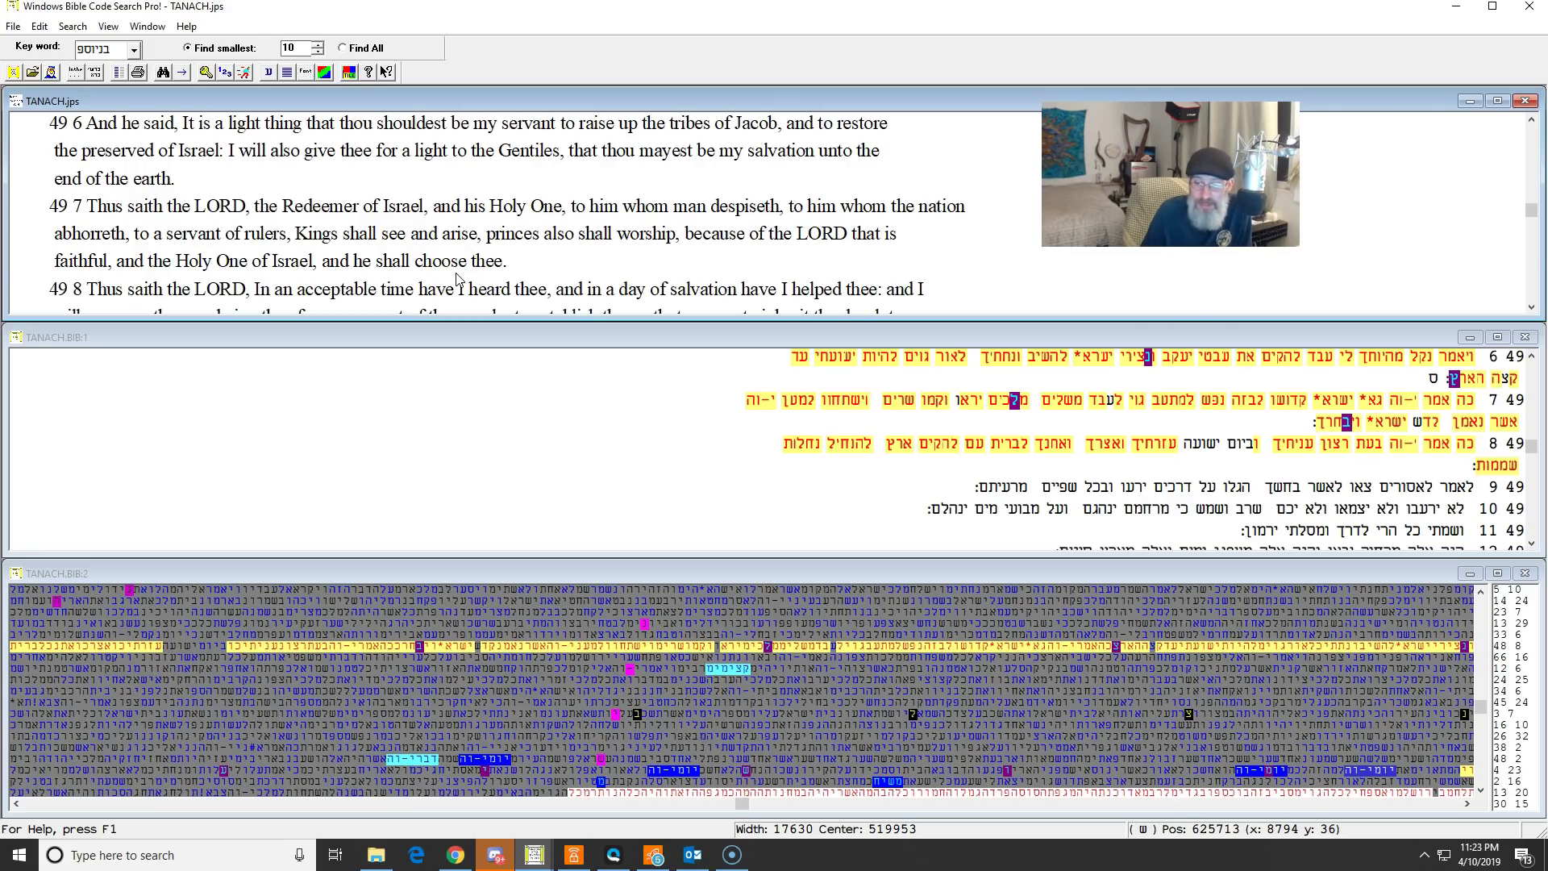
Step: Move the matrix down into Zechariah, then settle it one row higher
click(1481, 791)
scroll(1481, 792, down, 2)
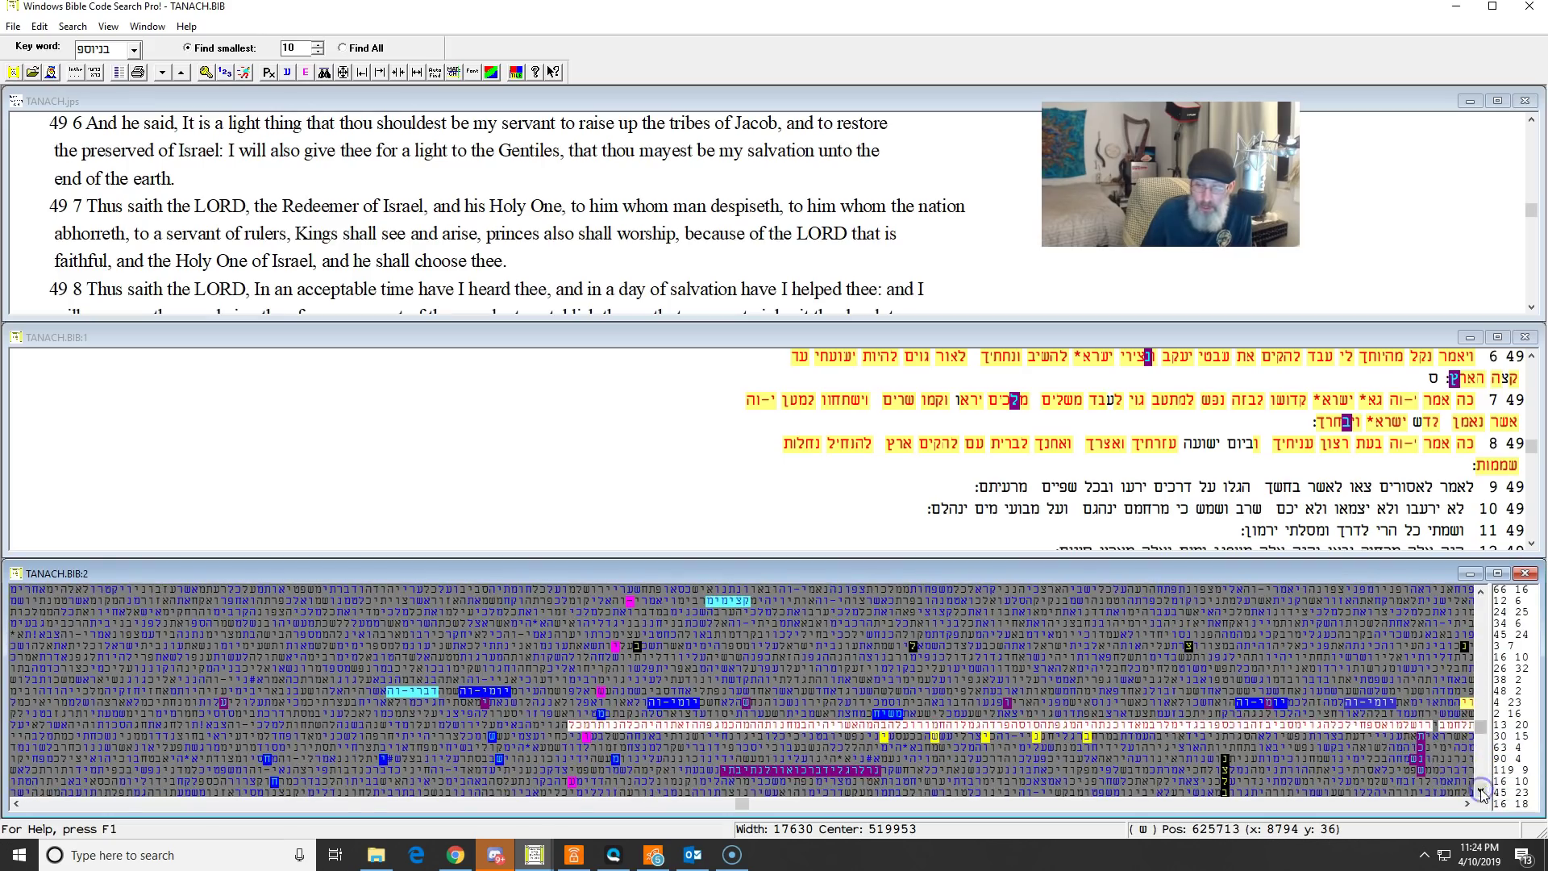
click(1412, 735)
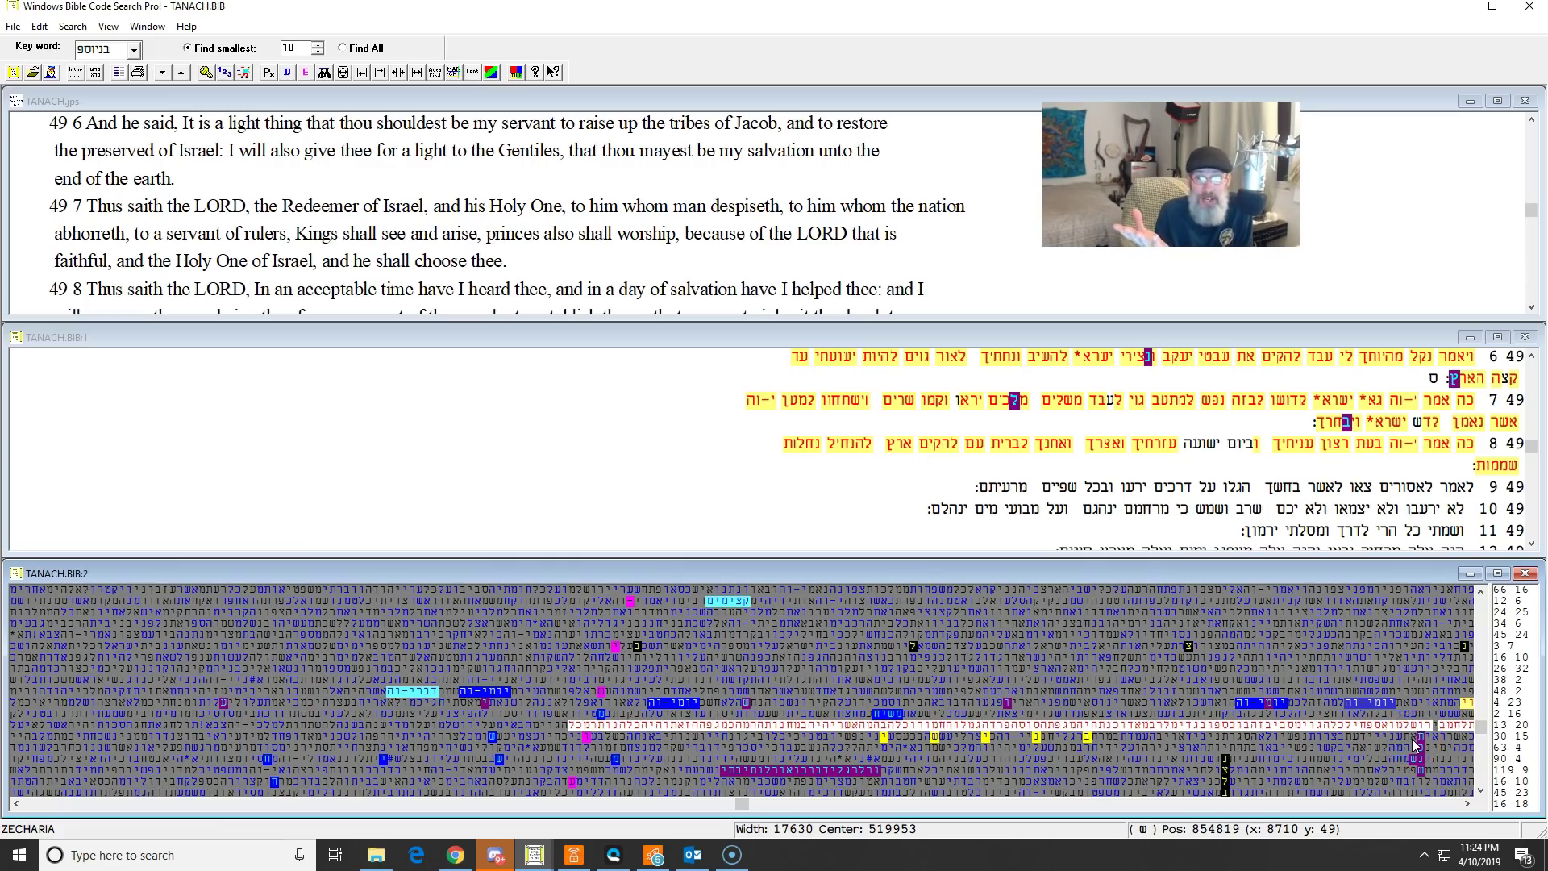
click(1480, 591)
click(1411, 634)
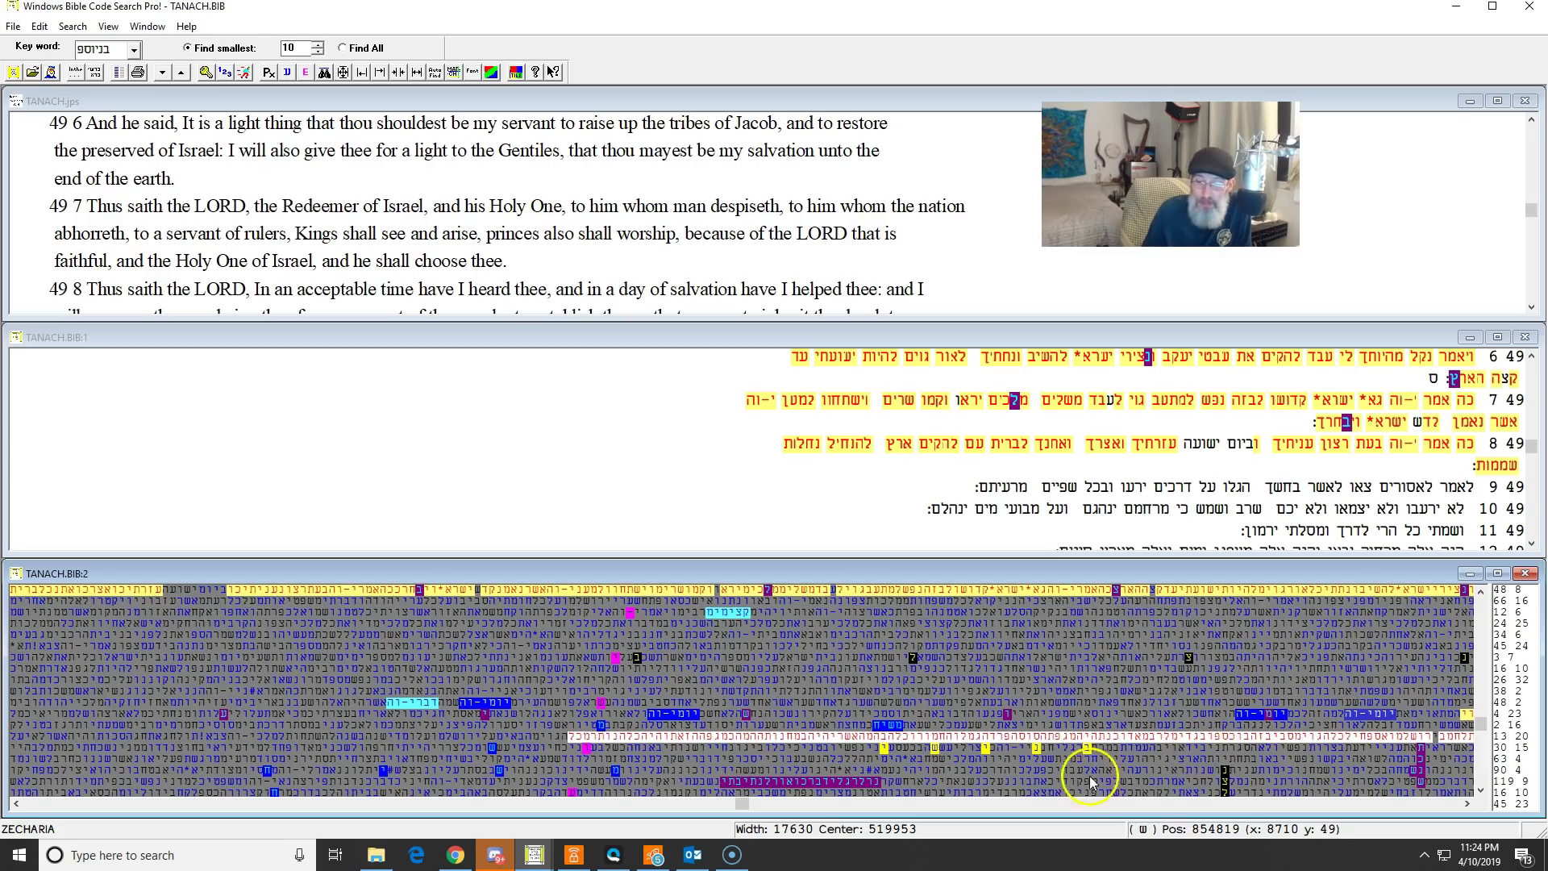
Step: Show Zechariah 14:12–18 in Hebrew and scroll the English text up to Zechariah 14:1–4
right_click(1058, 741)
click(1089, 689)
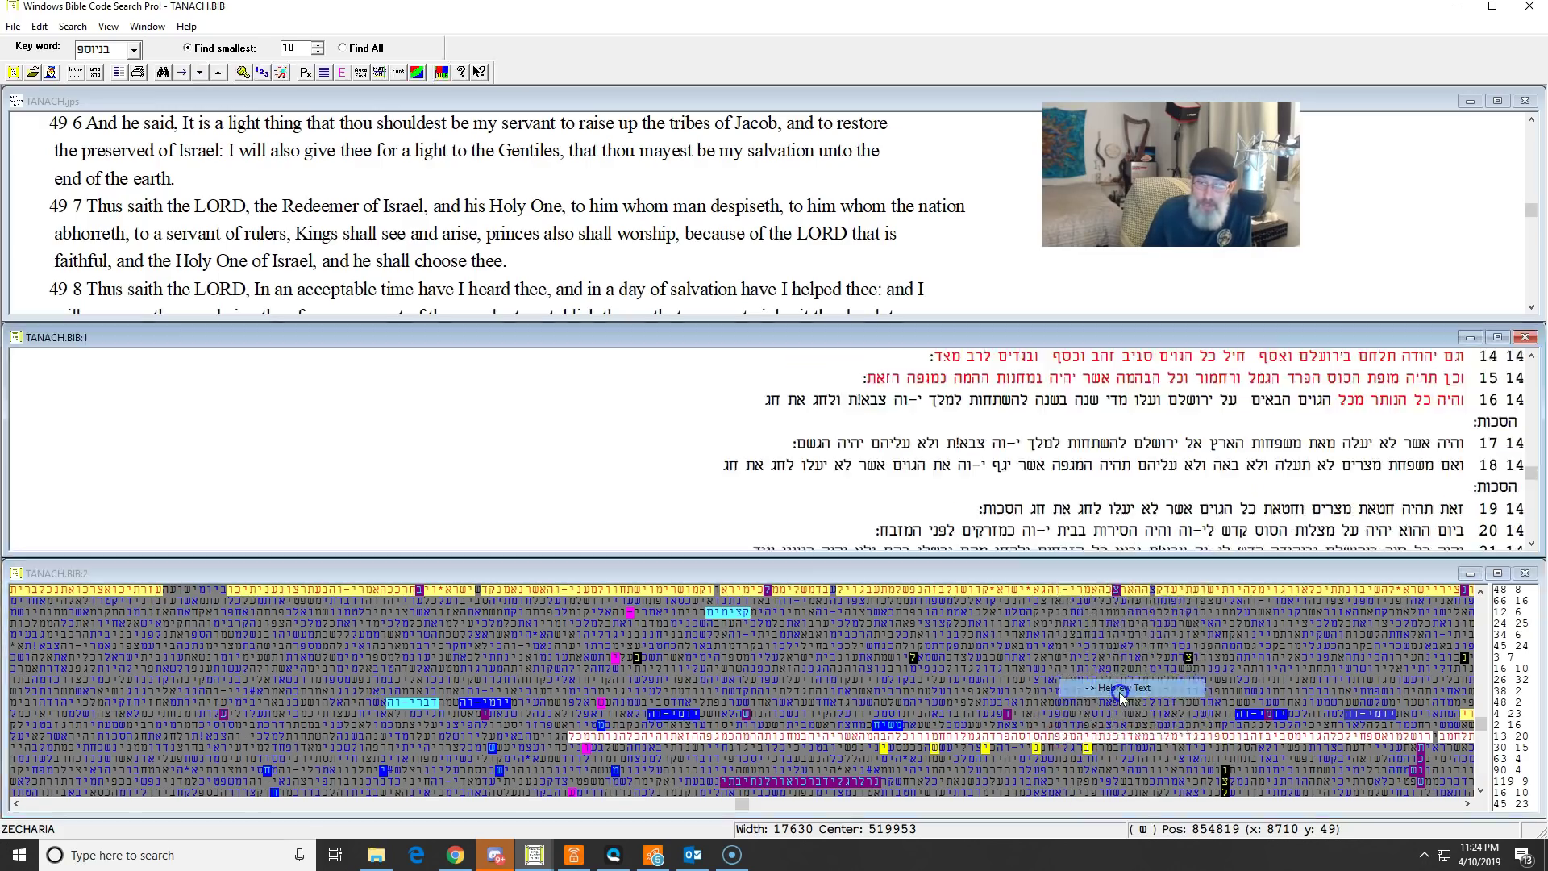
scroll(1520, 363, up, 1)
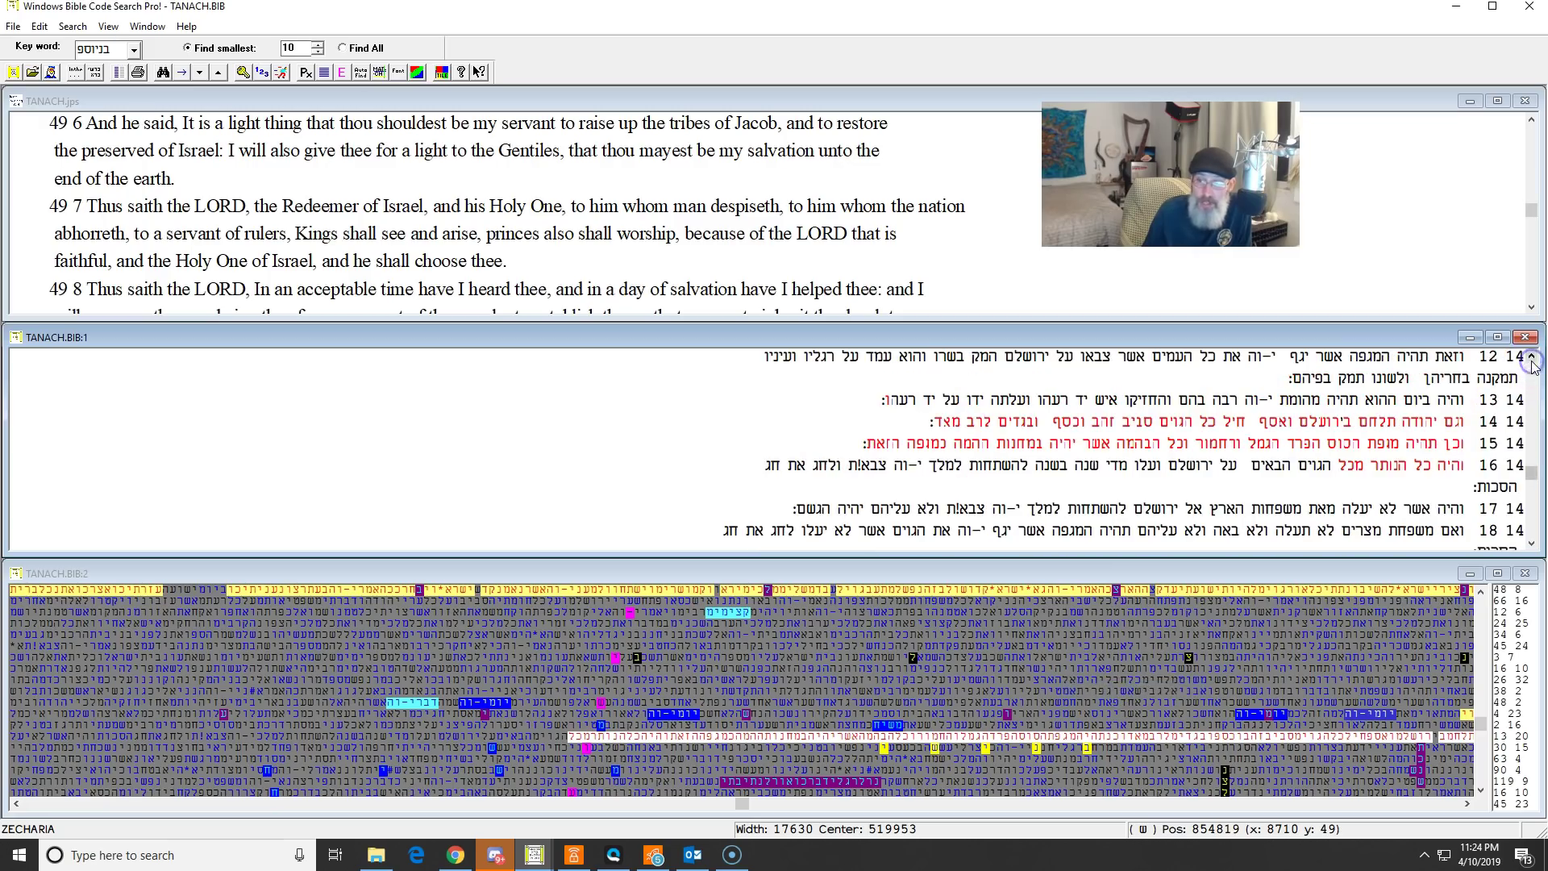
click(341, 71)
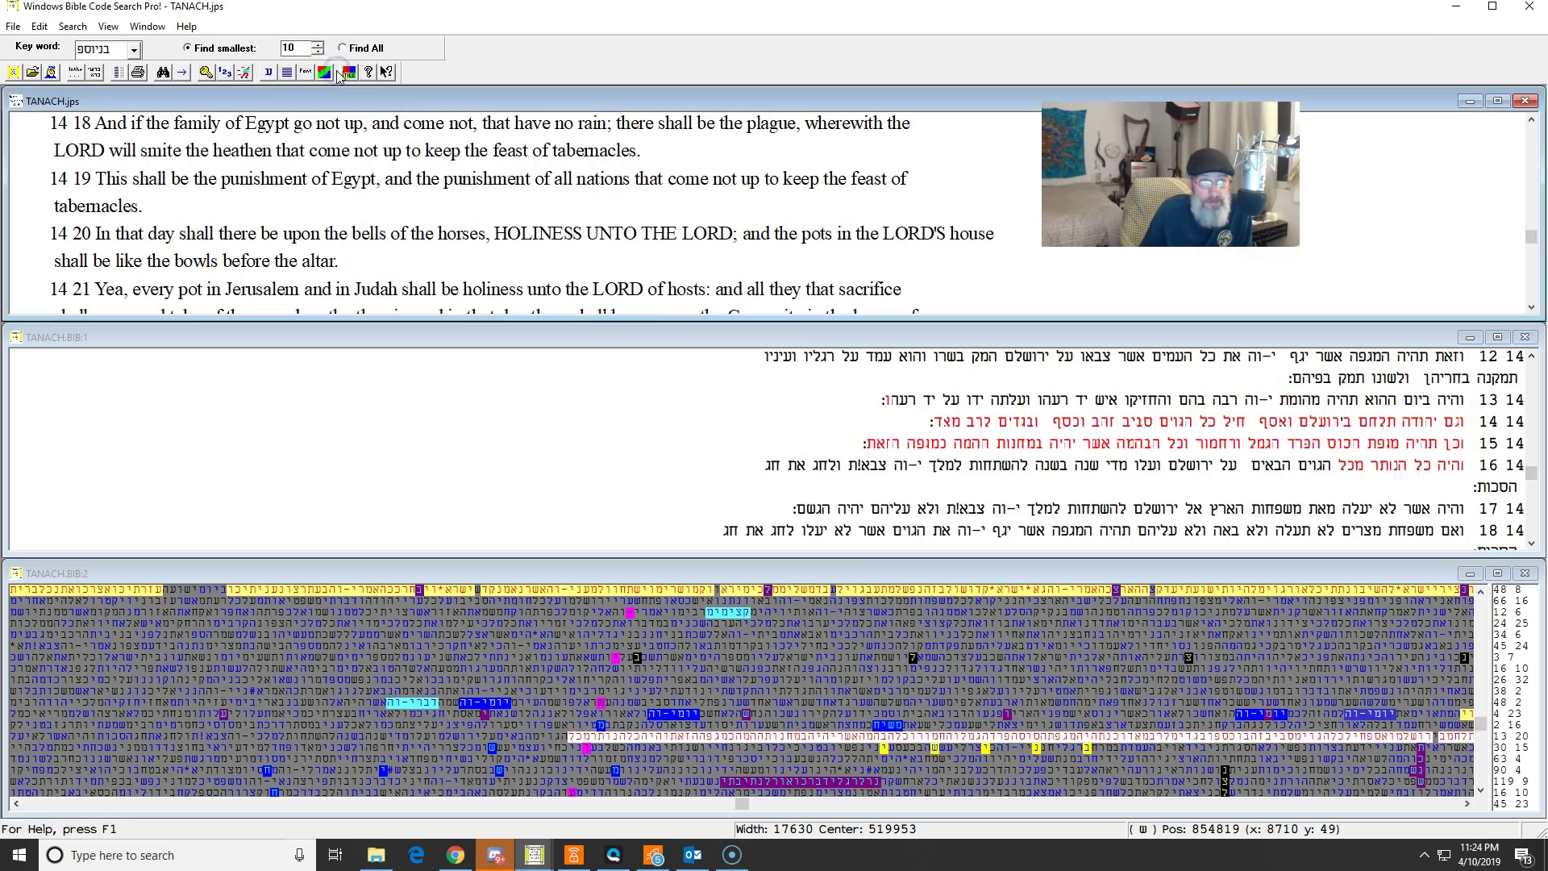
click(1531, 119)
drag(1534, 121, 1536, 125)
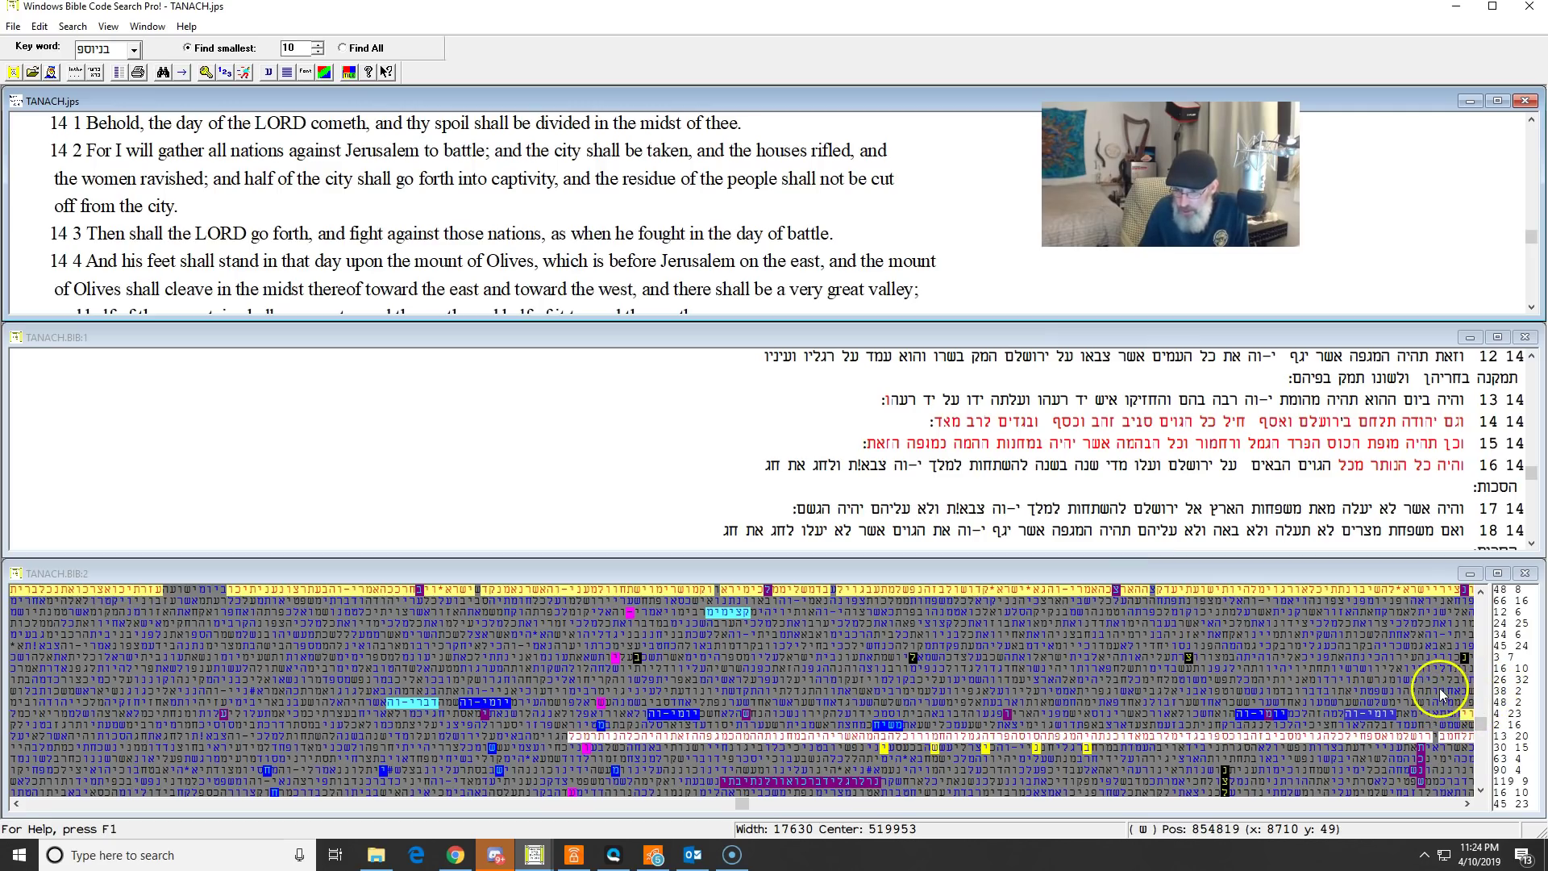
click(1196, 692)
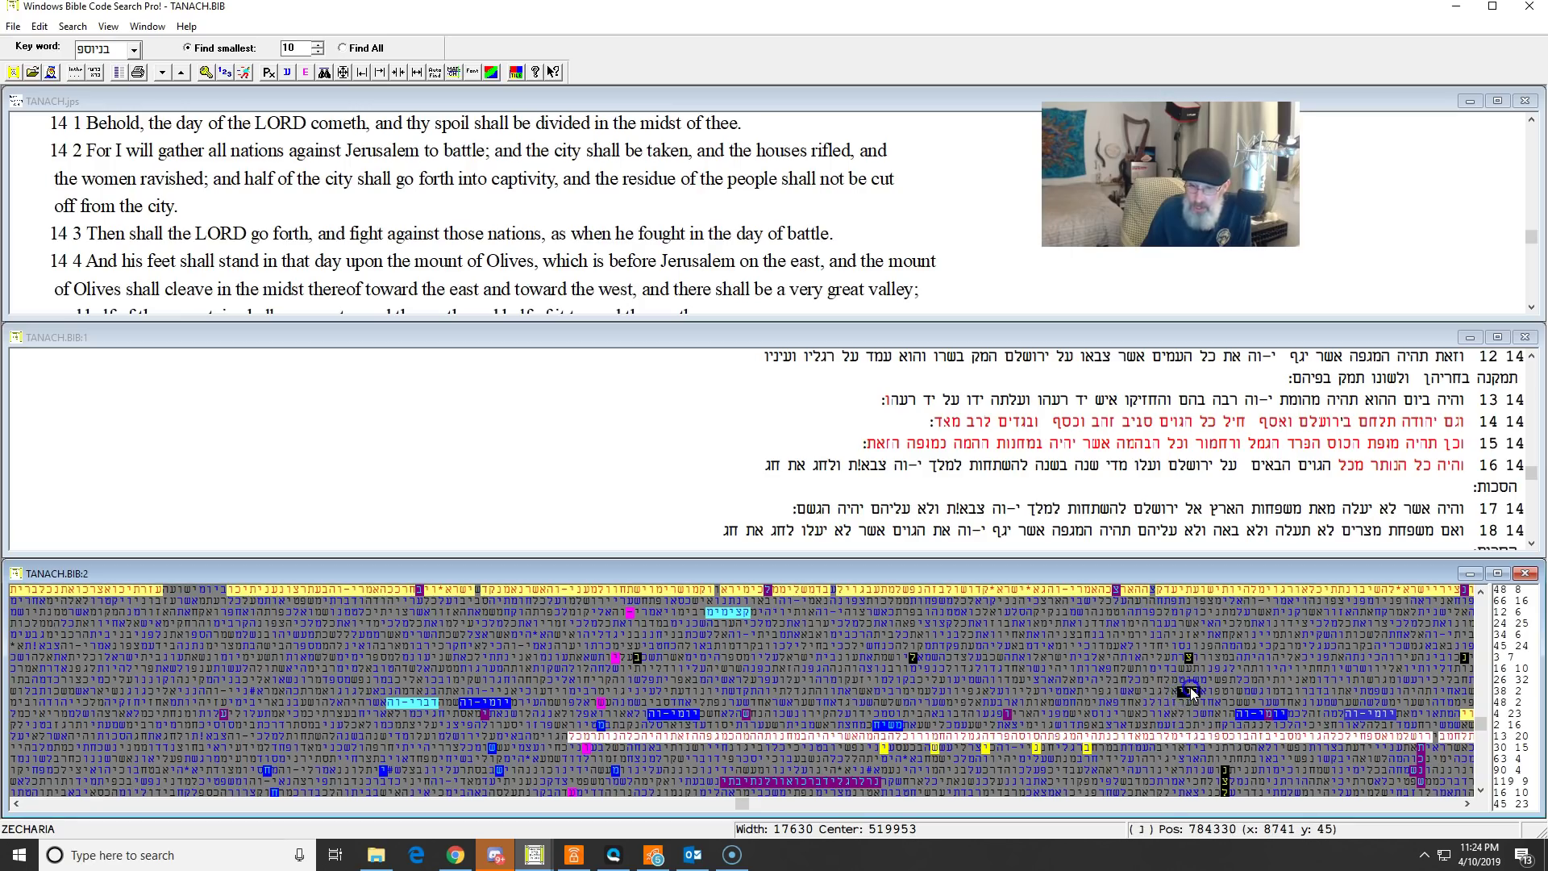
click(1168, 695)
click(1160, 694)
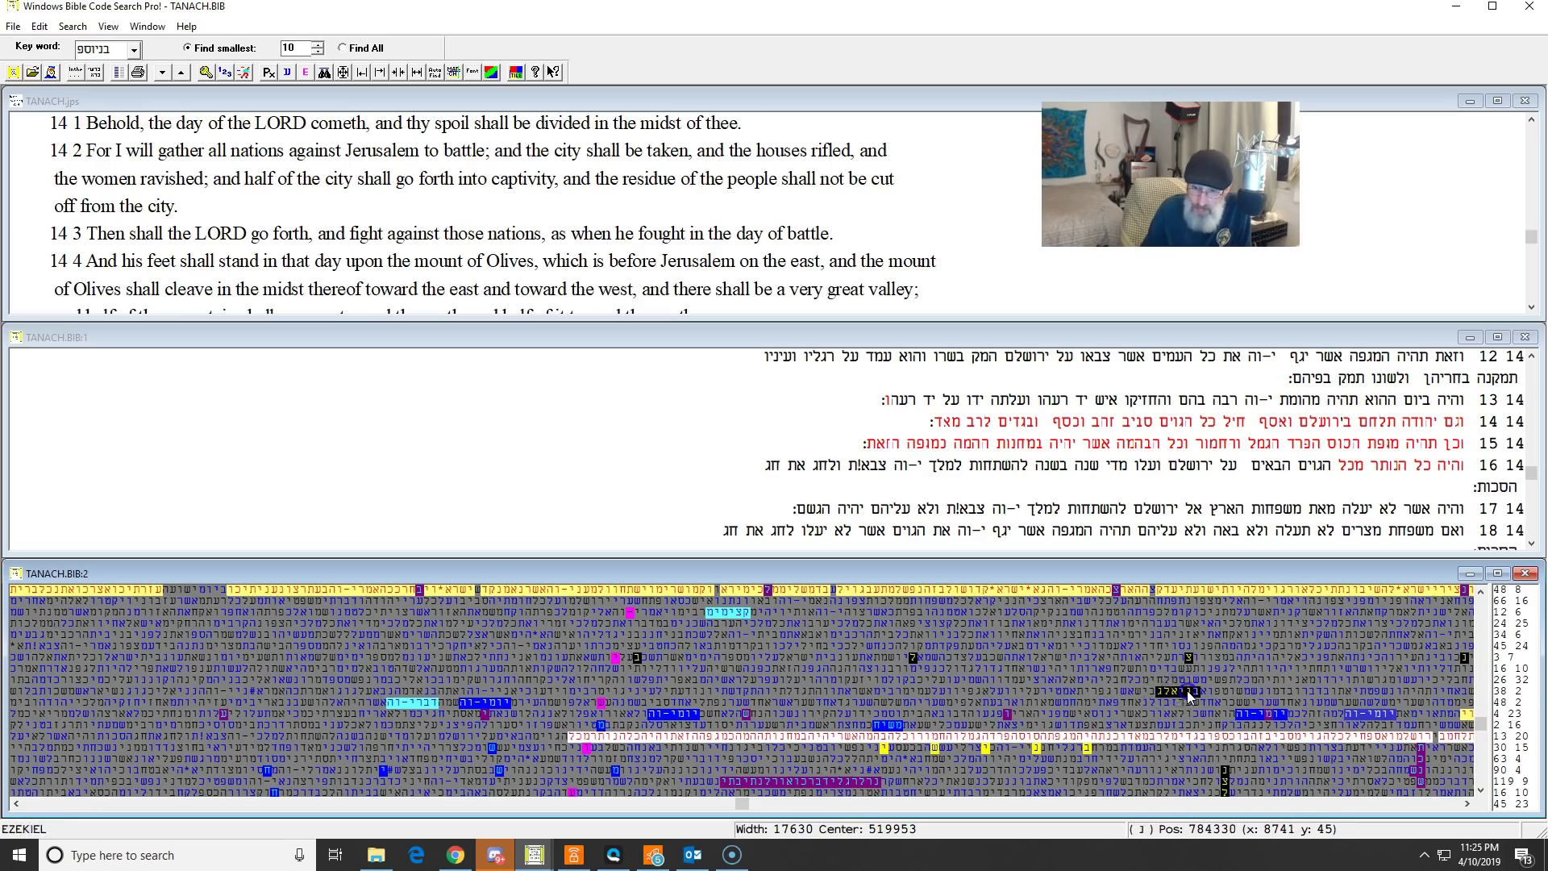
click(1189, 695)
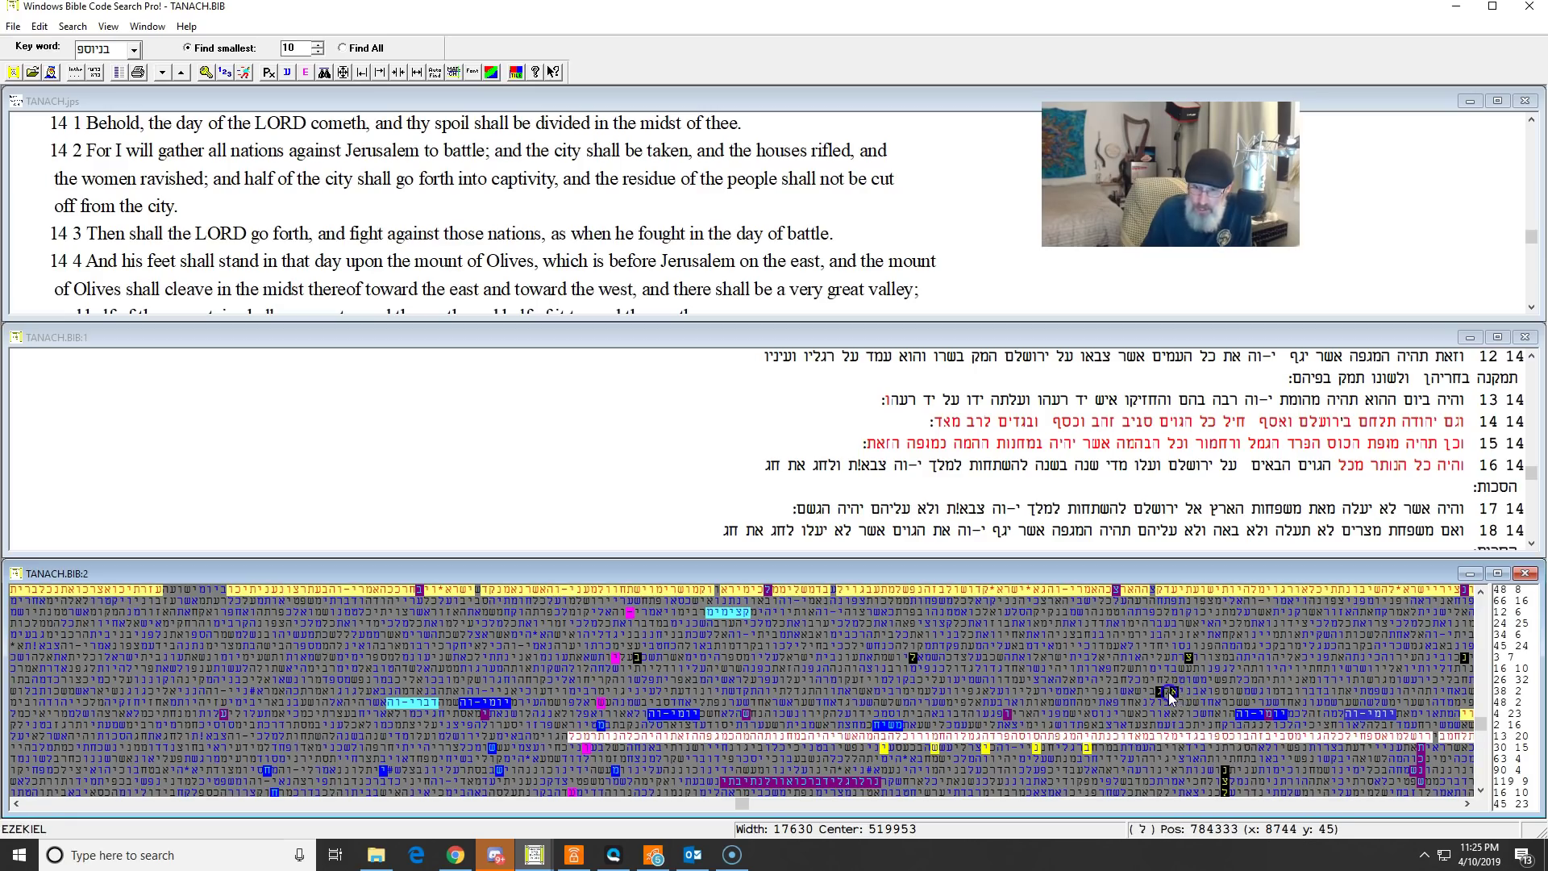
click(1161, 694)
click(1172, 694)
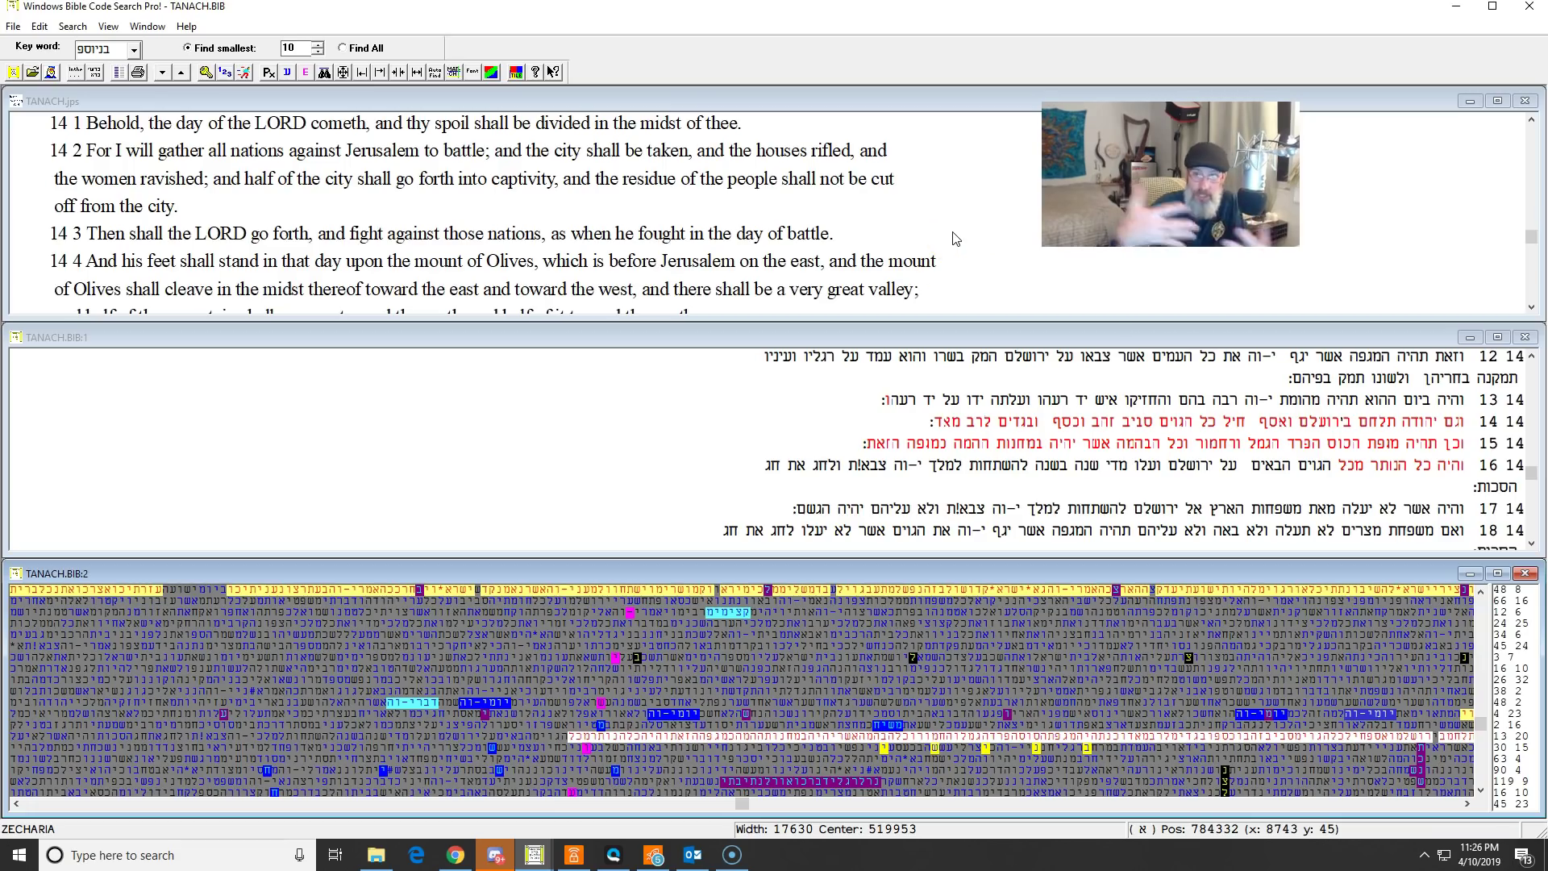
Step: Scroll the English TANACH text down to show Zechariah 14:3–5, ending 'and all the saints with thee.'
click(1521, 227)
click(1532, 307)
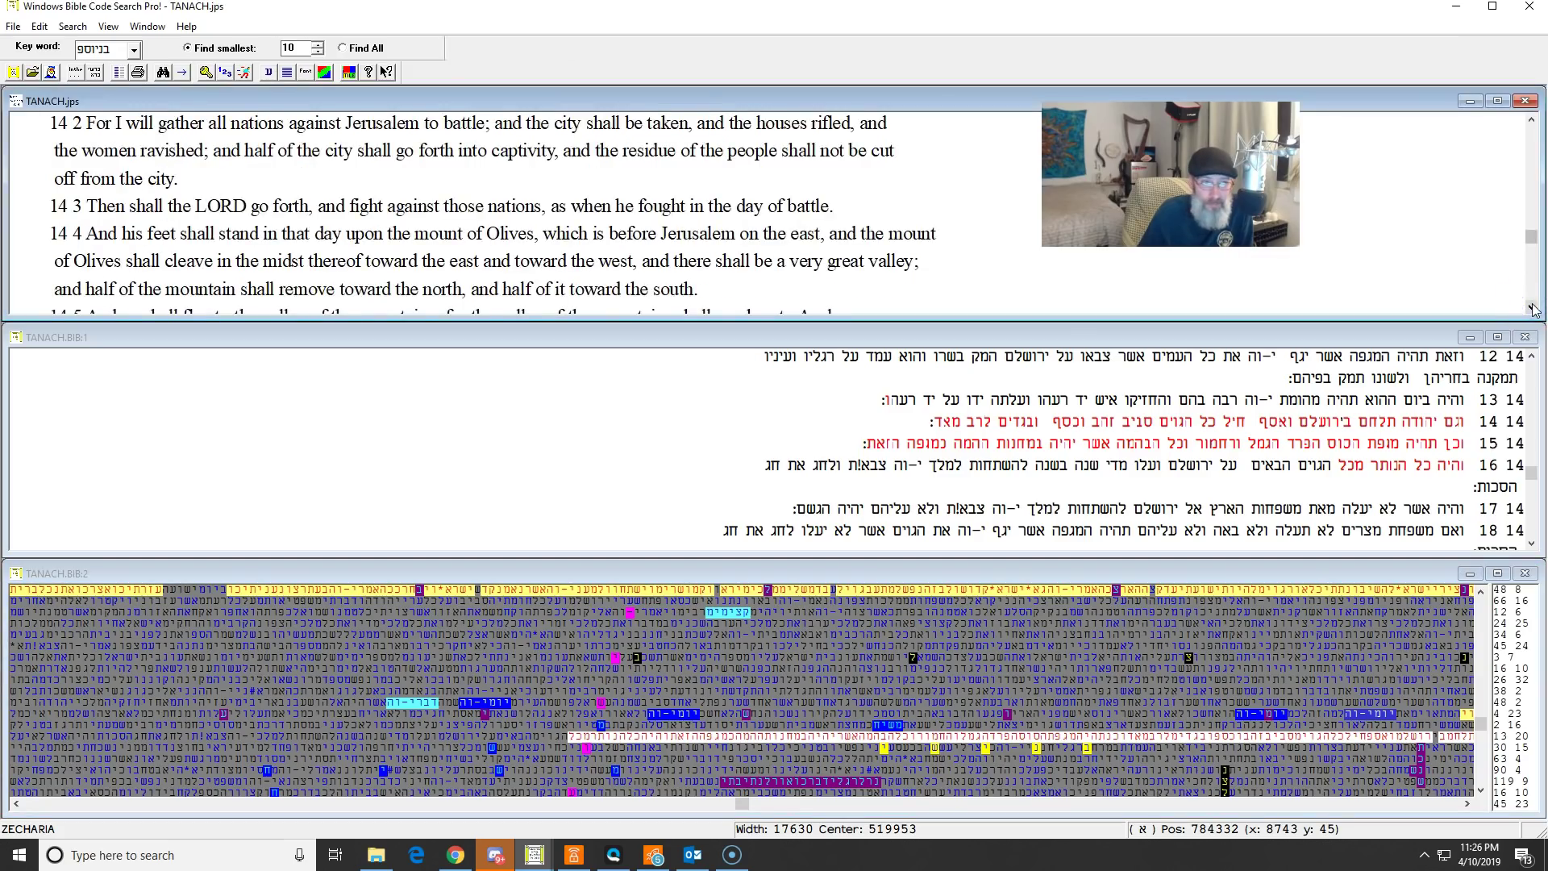
scroll(1532, 309, down, 1)
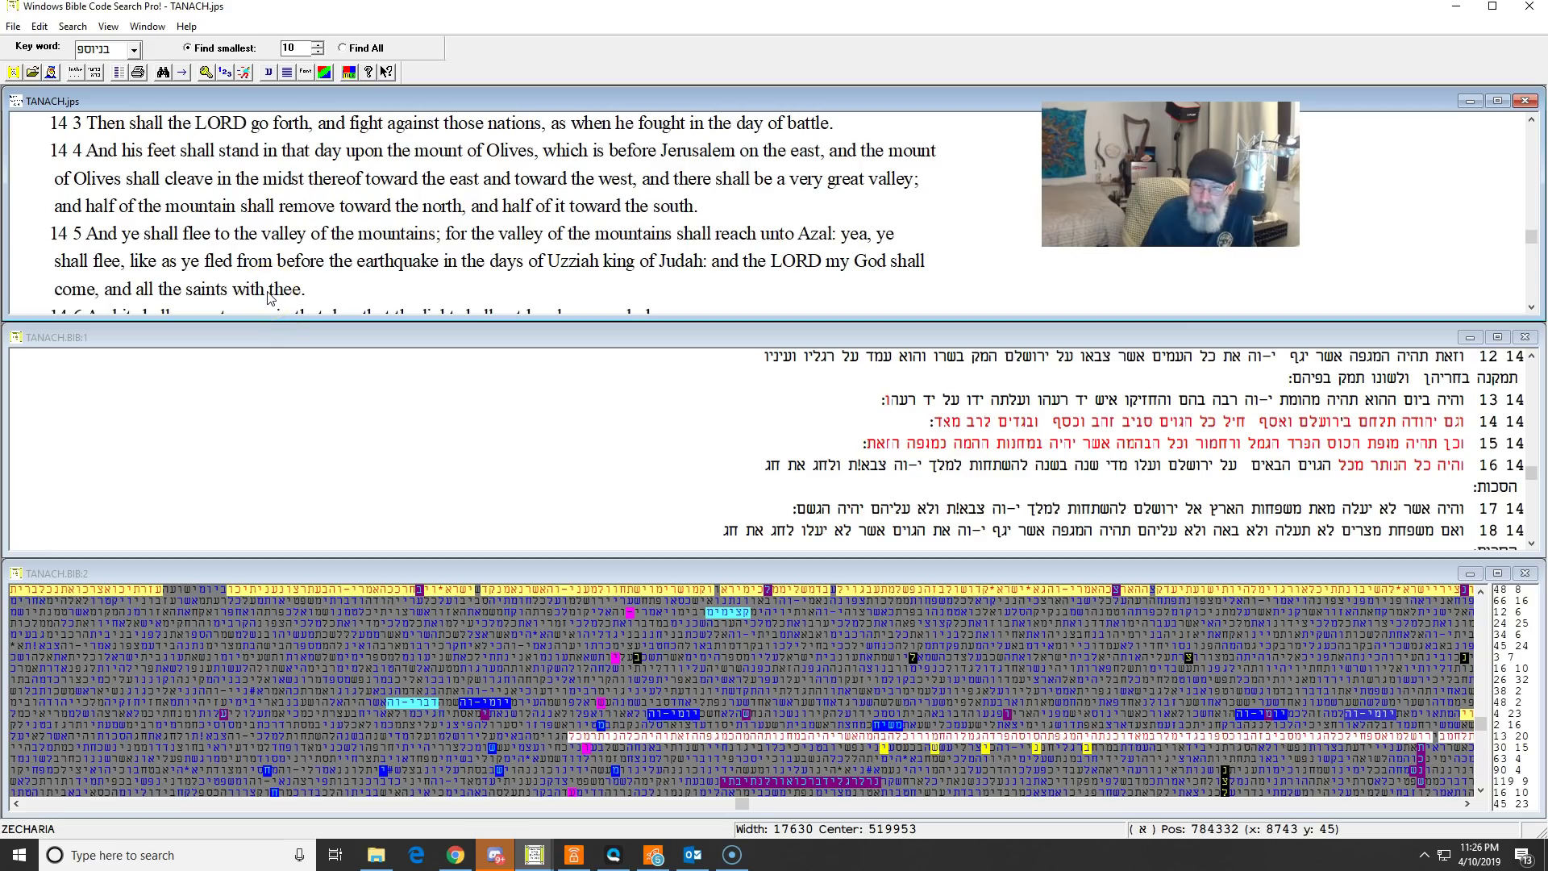
Step: Show the Hebrew Psalms verses around a selected matrix letter, with matrix letters highlighted
click(1421, 756)
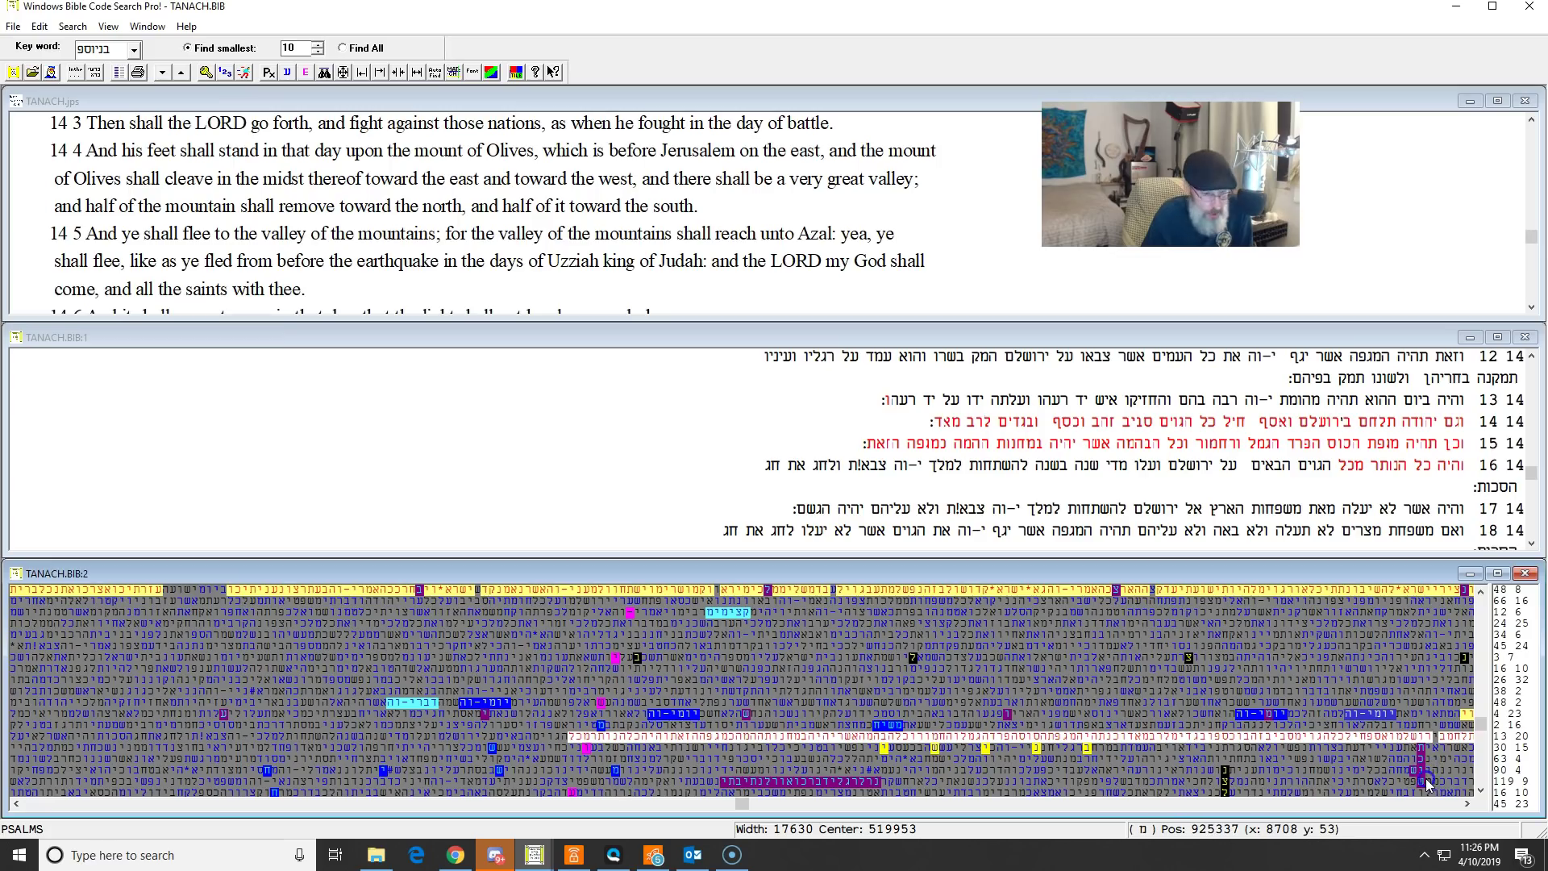
click(1421, 772)
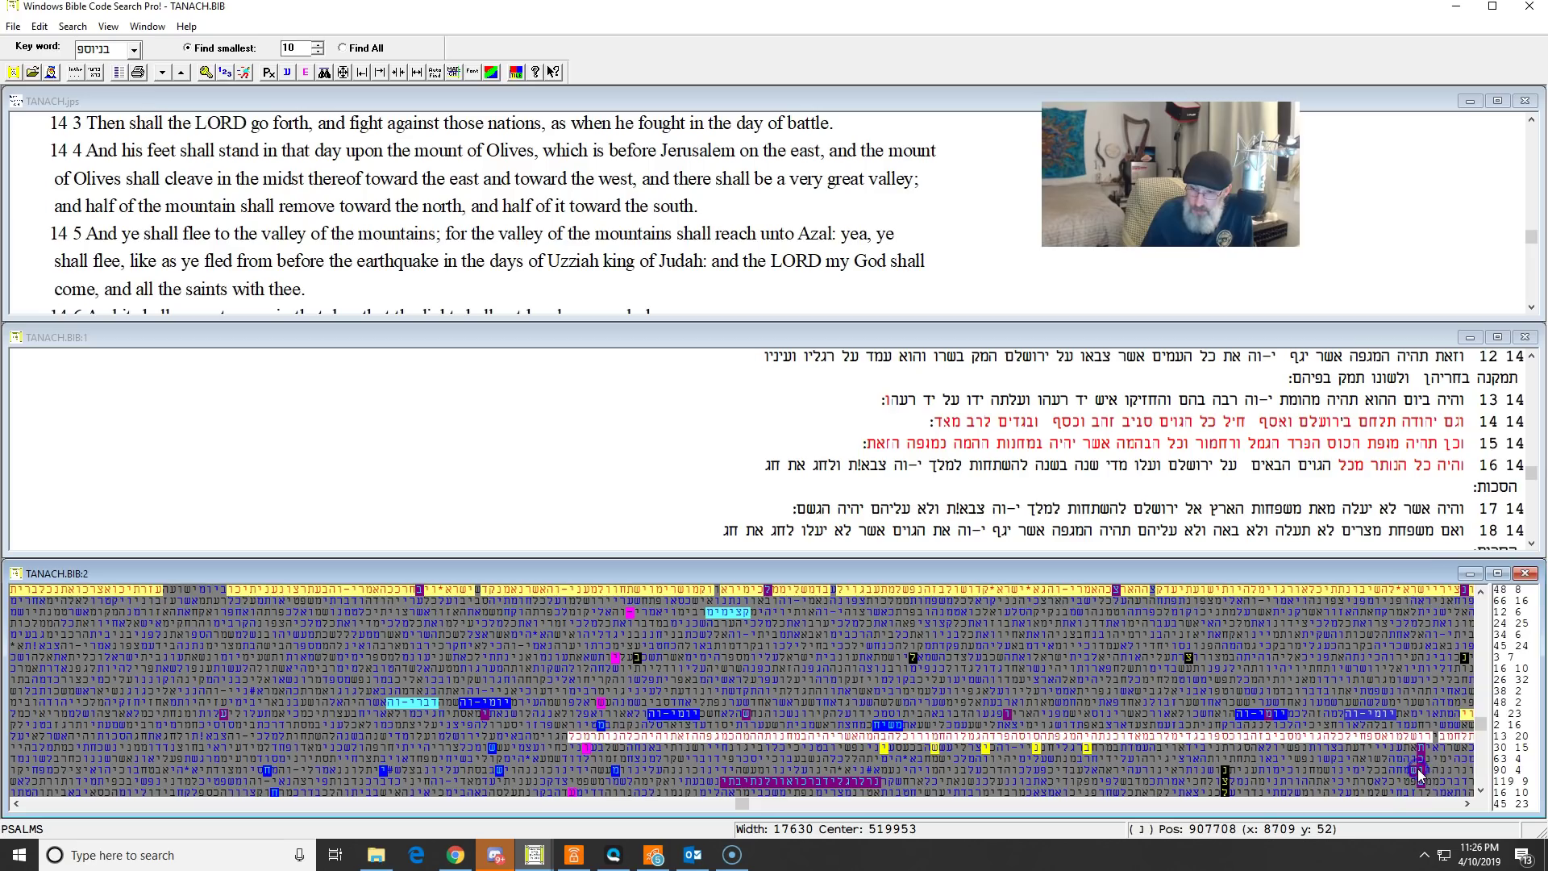
right_click(1421, 774)
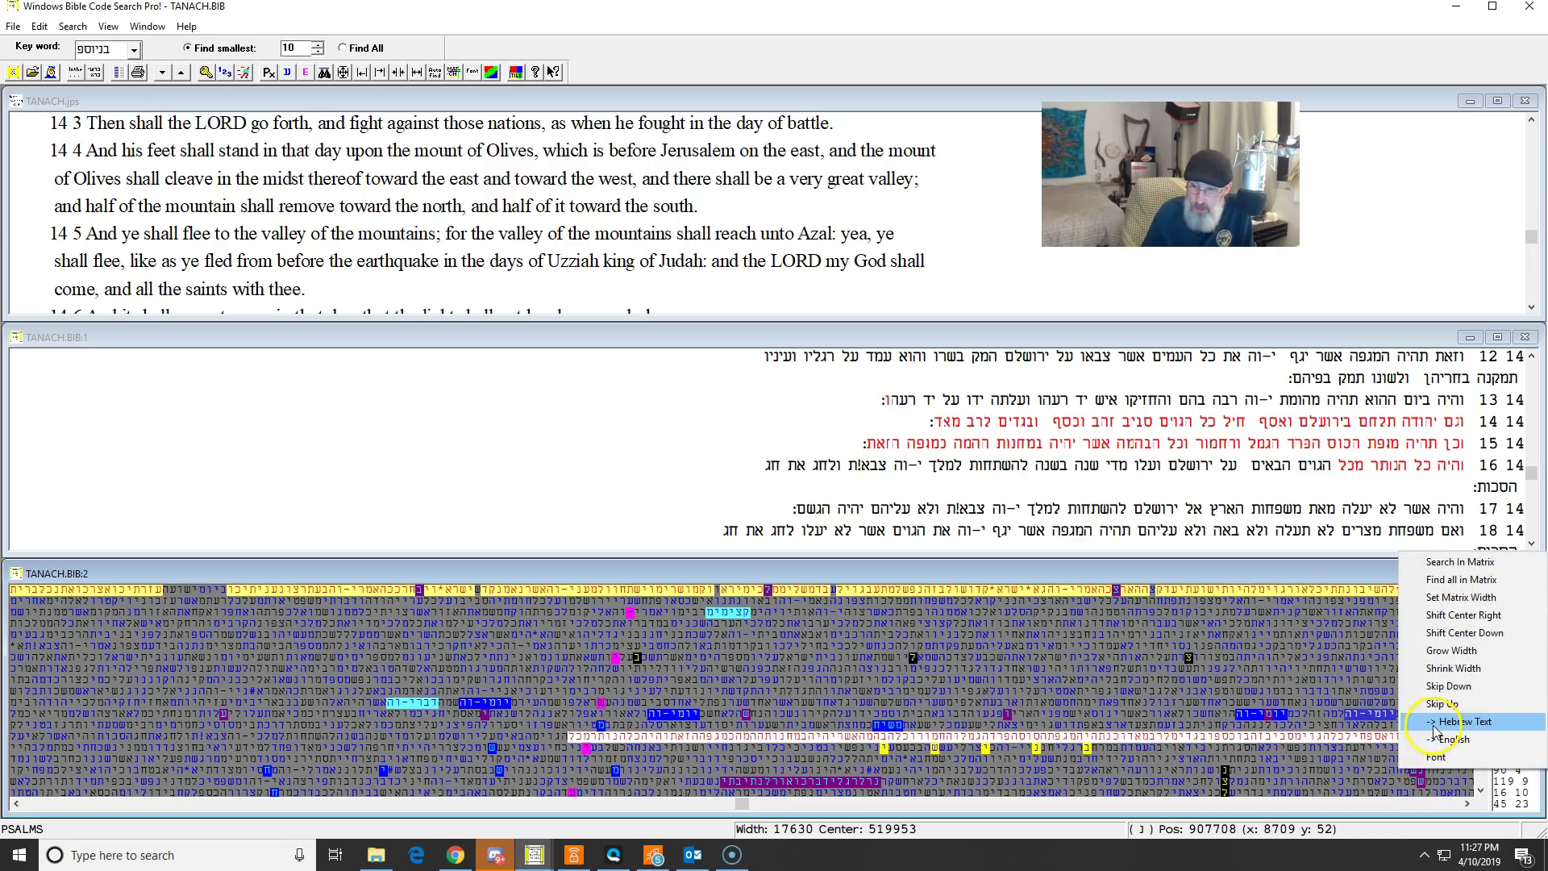
click(1435, 723)
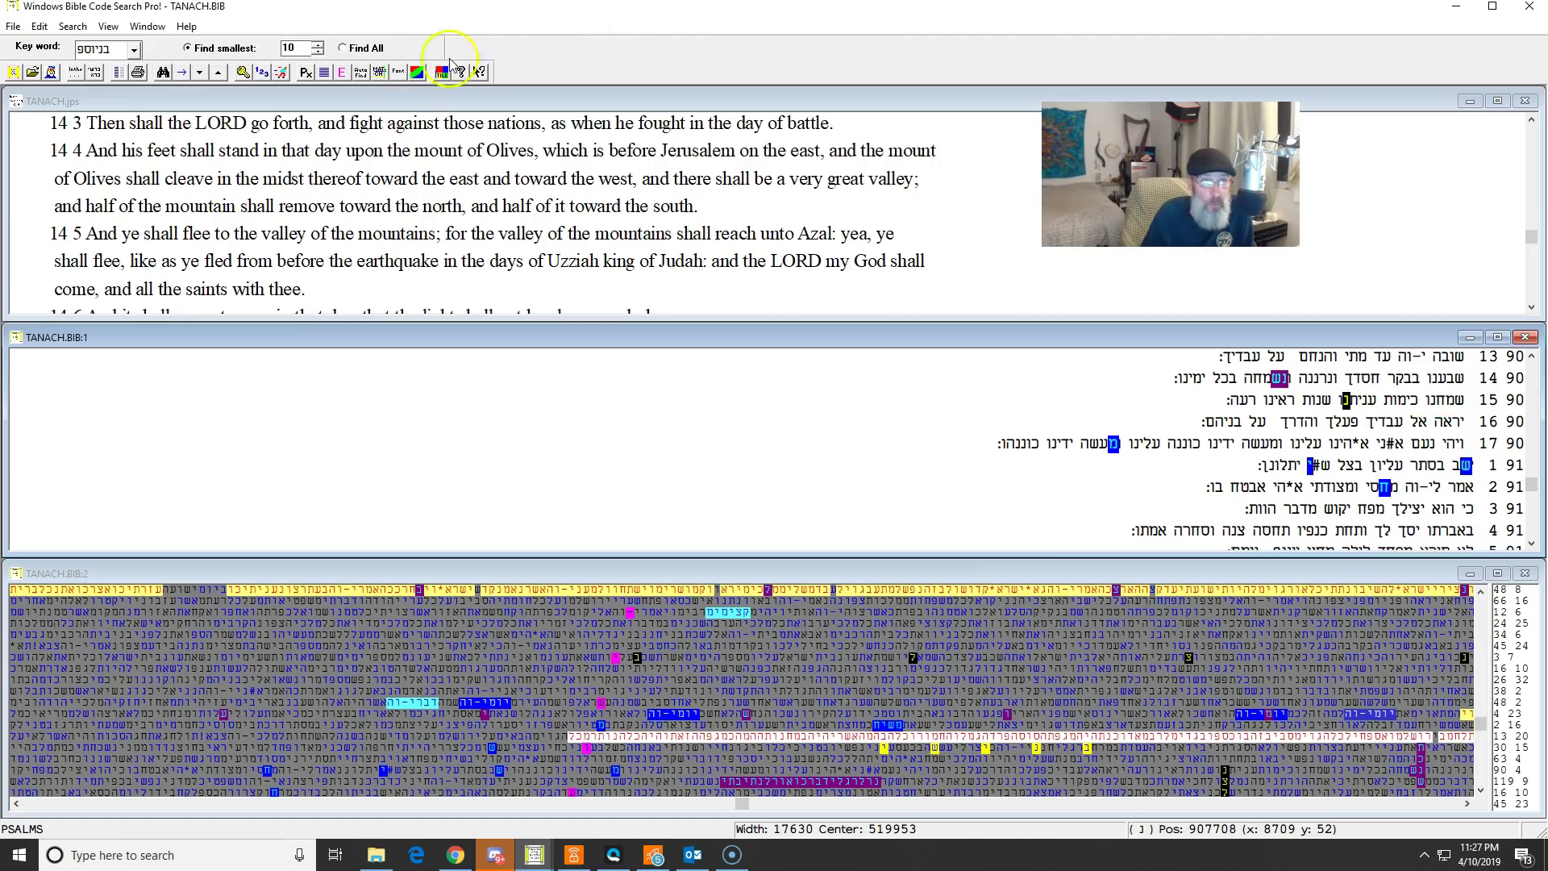
Step: Sync the English pane to the Psalms text and line it up from Psalm 90:16
click(342, 74)
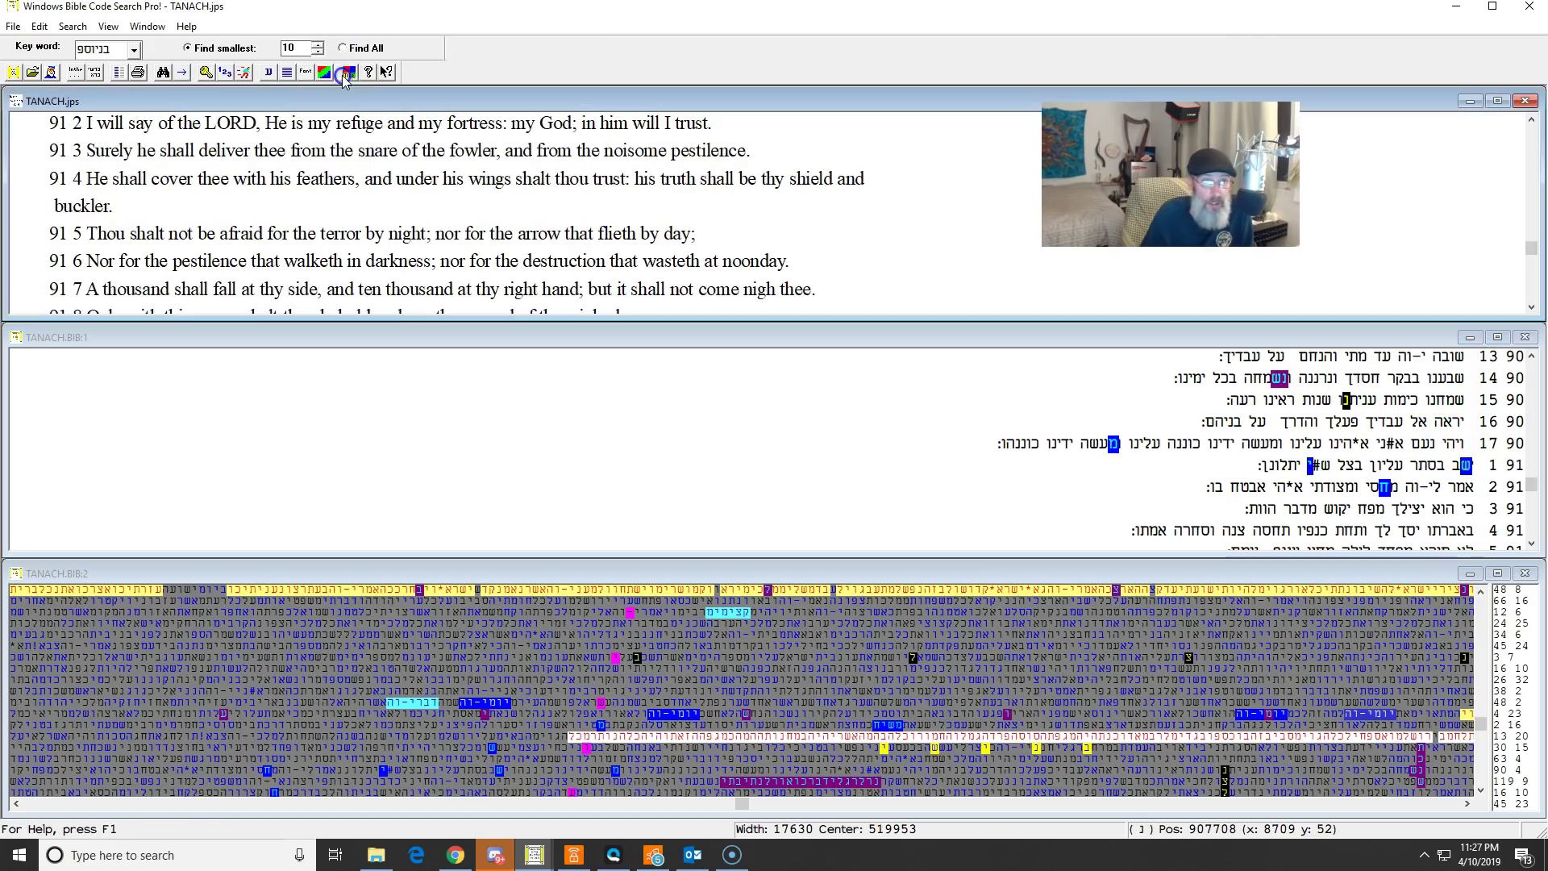
click(1532, 123)
click(1532, 122)
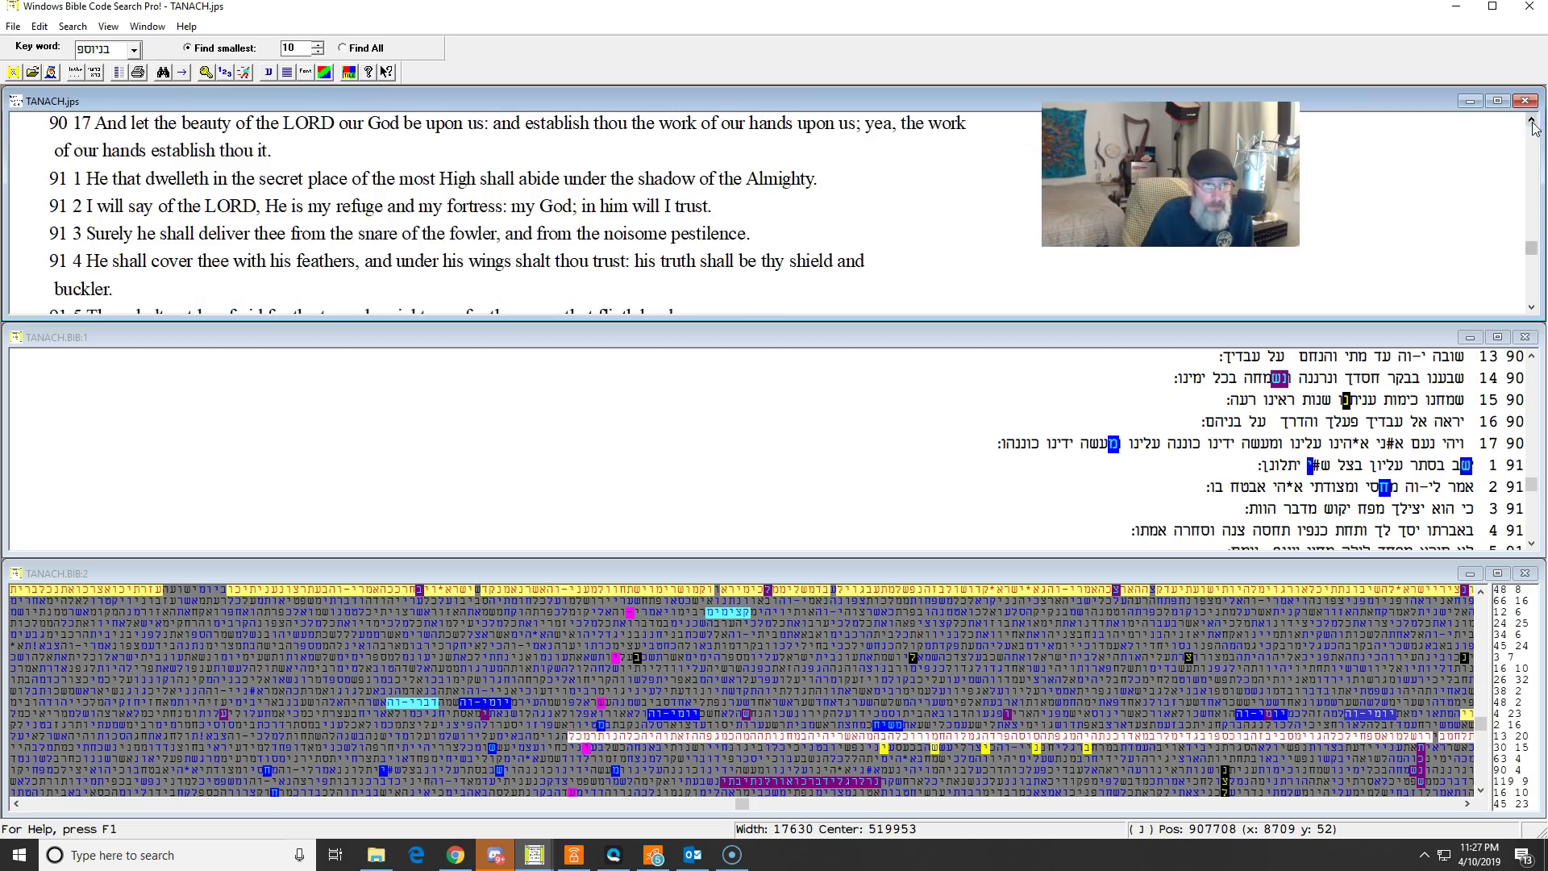
click(1532, 122)
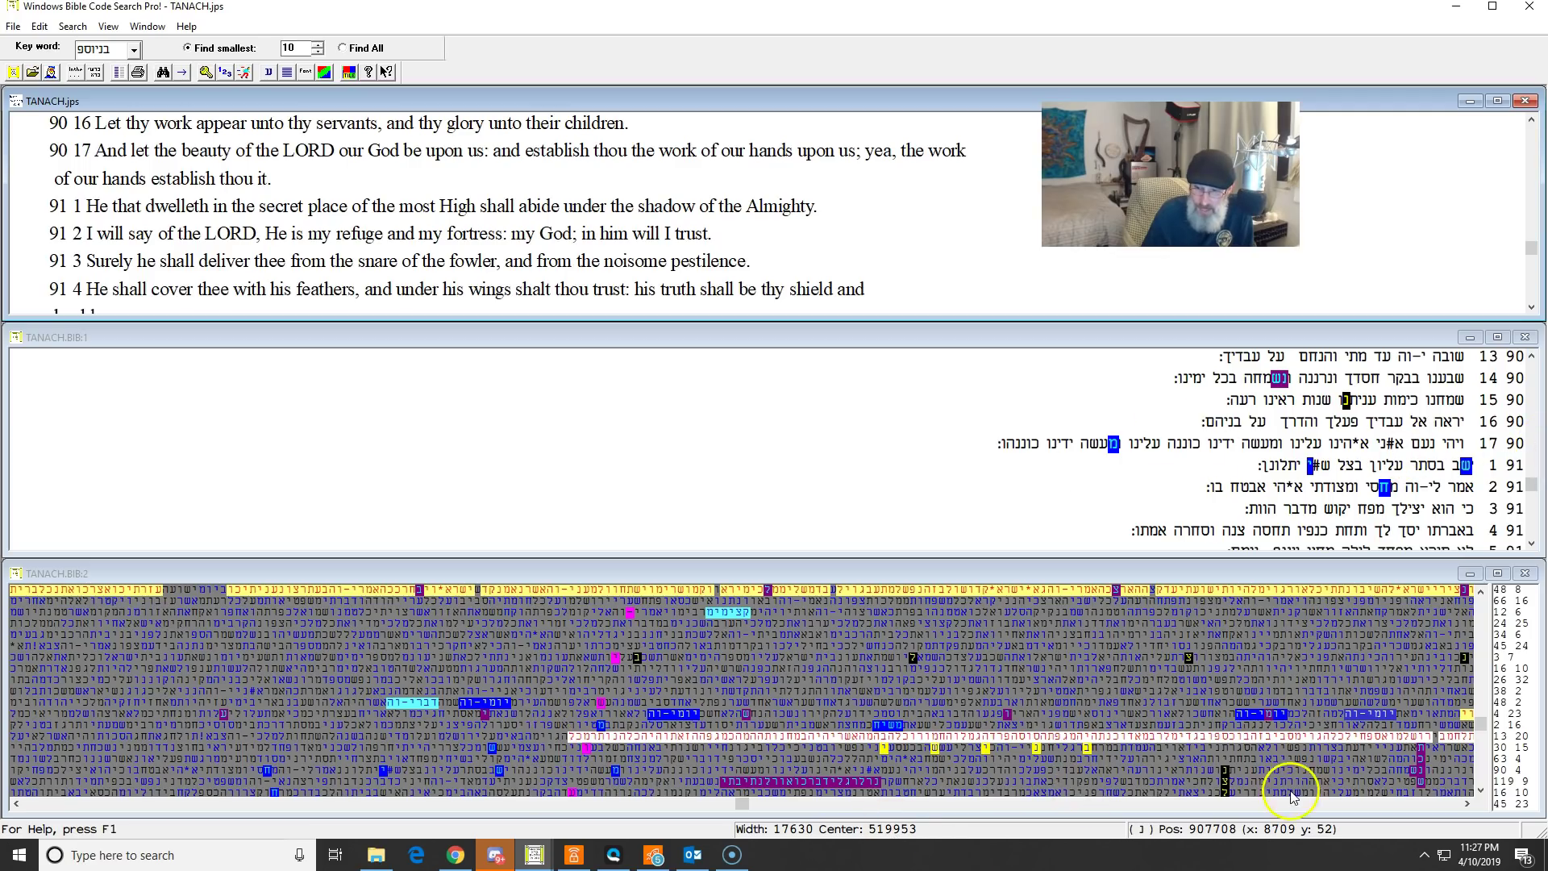
click(879, 782)
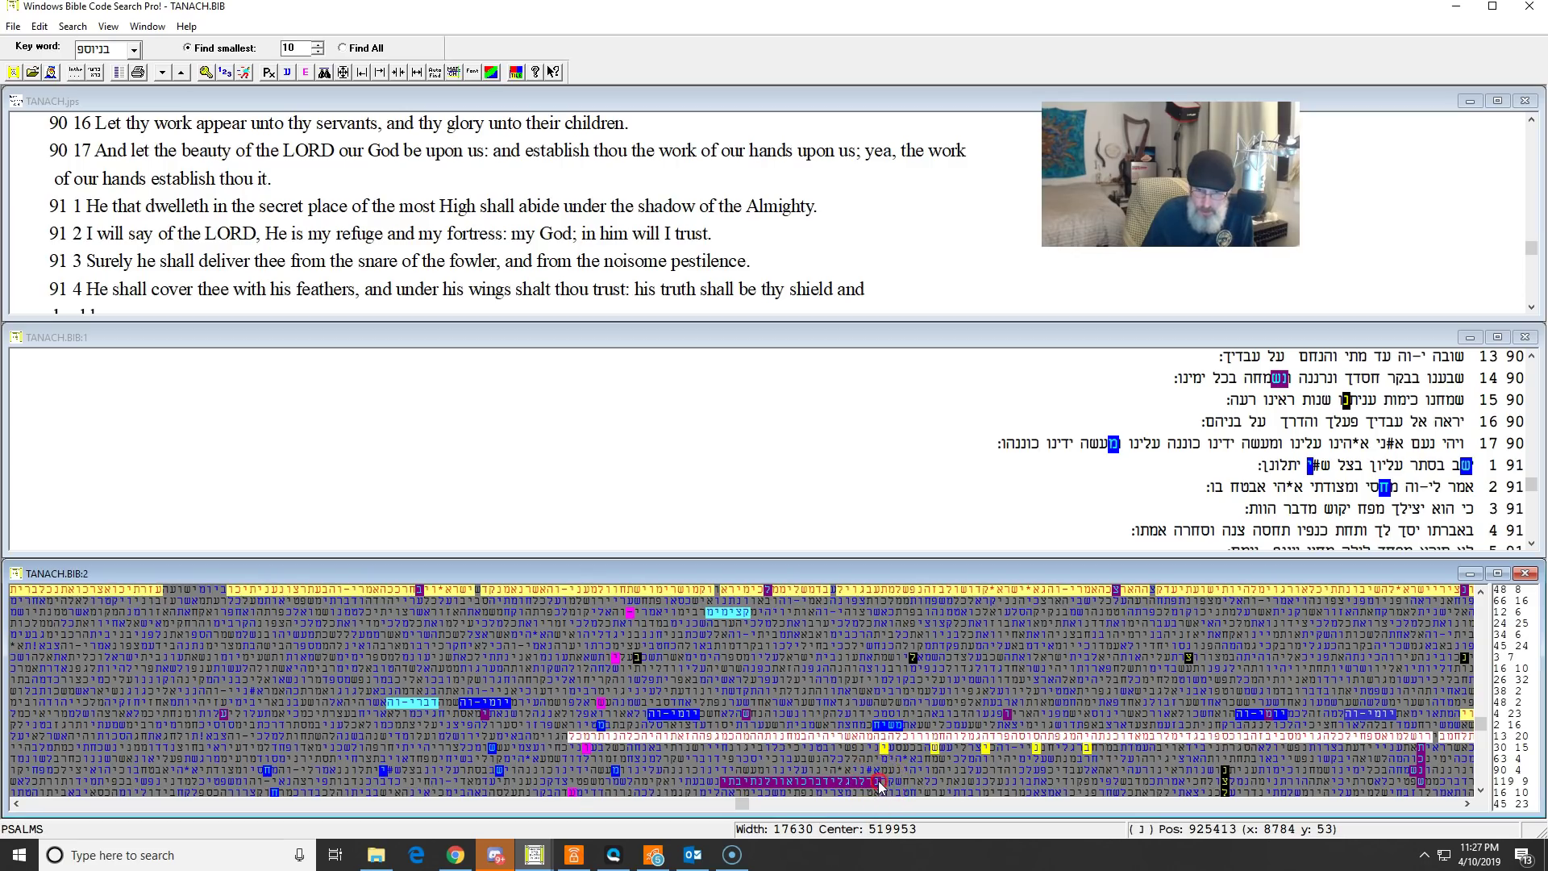
Step: Show Psalm 119 in Hebrew for another matrix letter and in English from 119:105
right_click(879, 782)
click(954, 735)
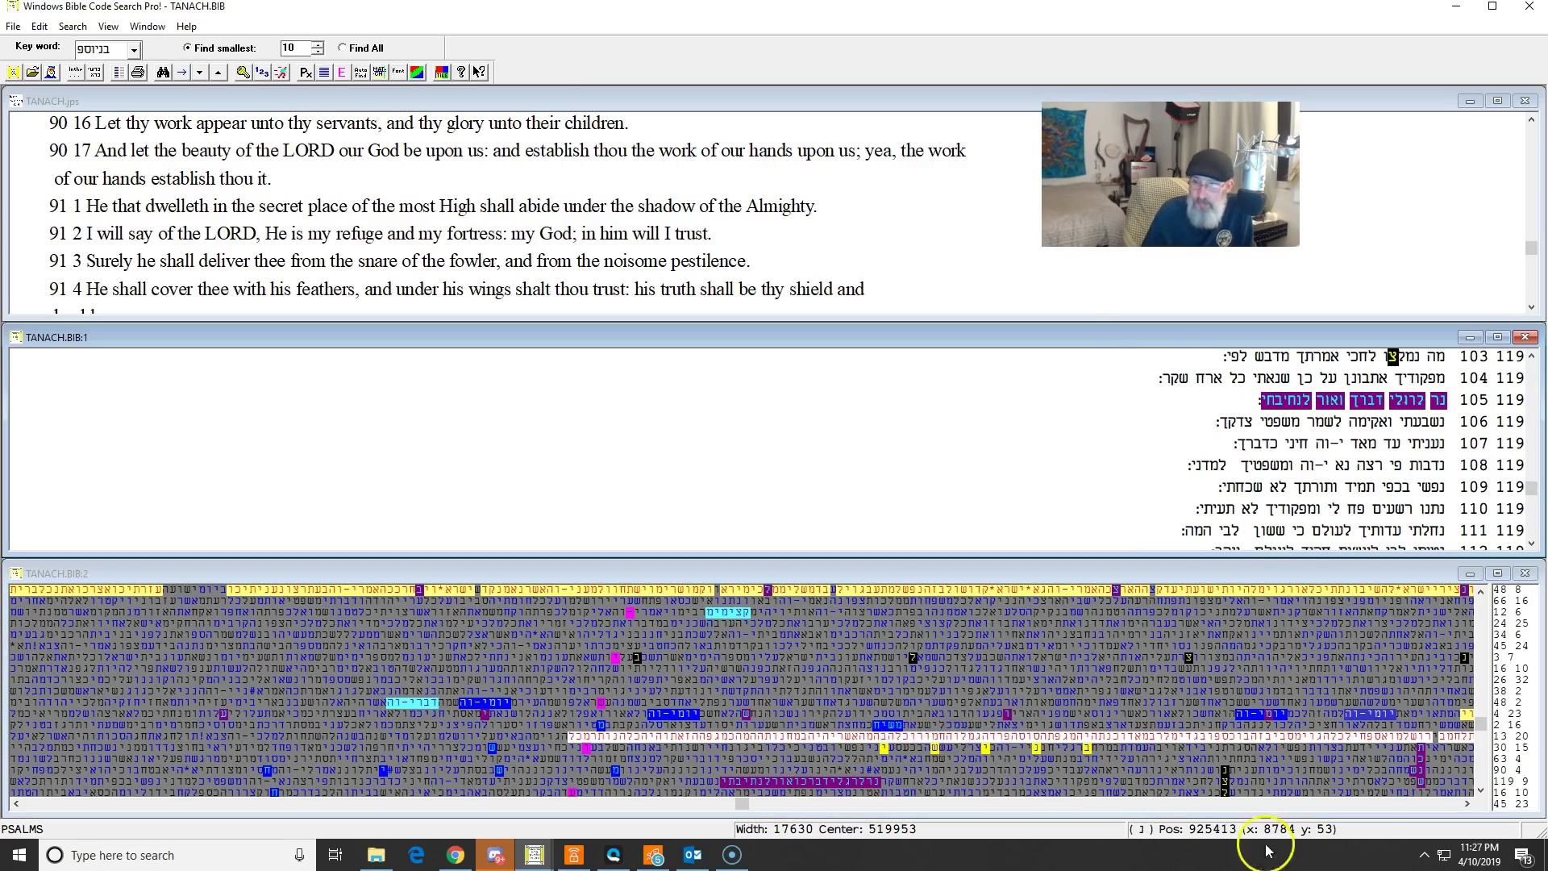
click(341, 72)
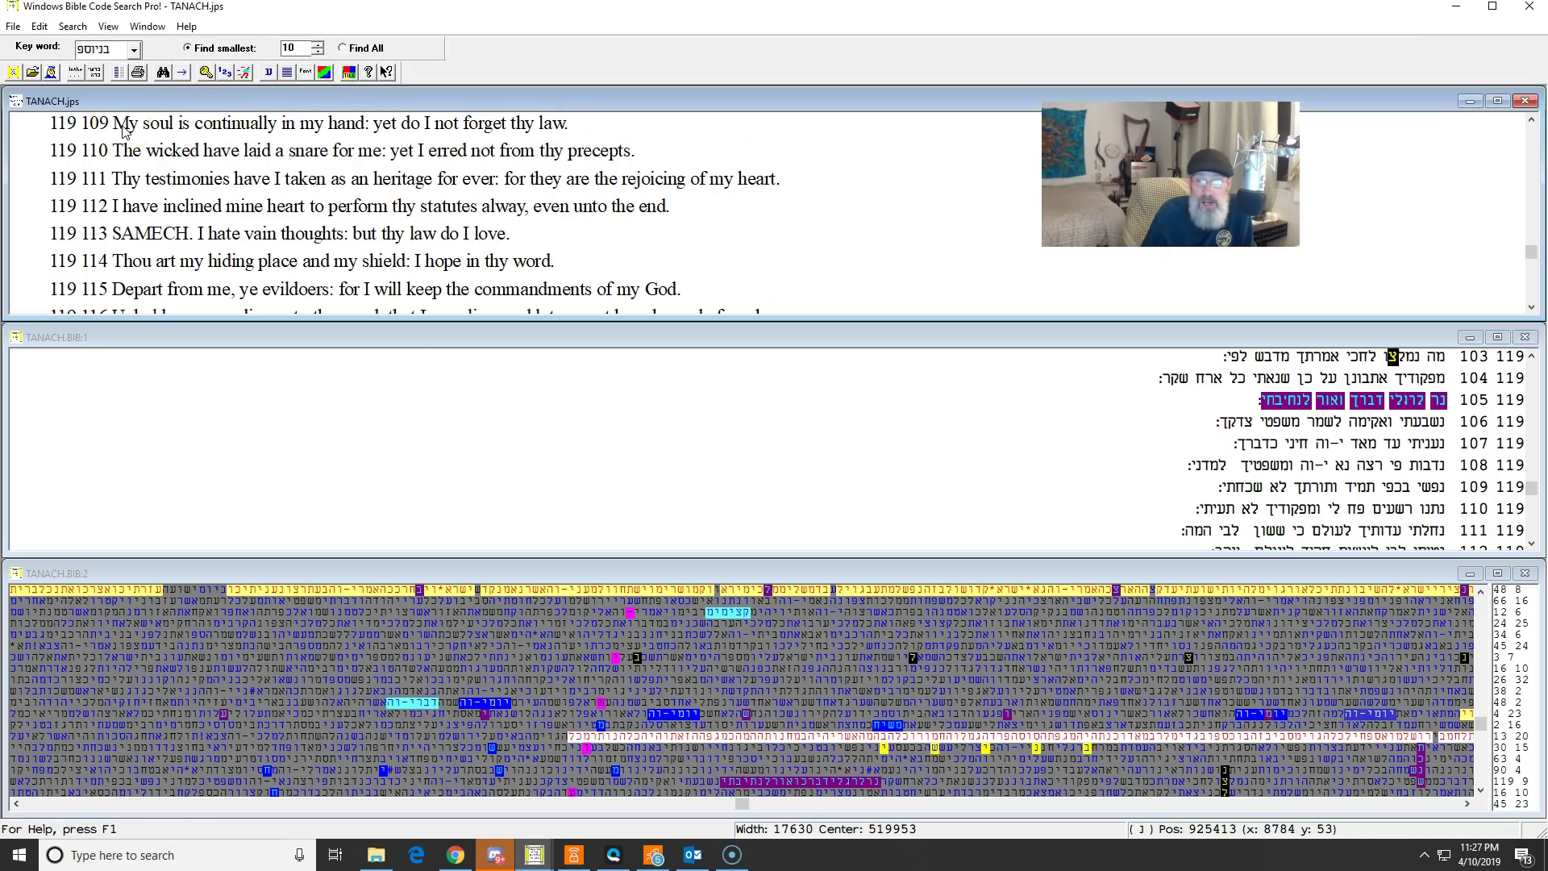
double_click(1531, 120)
click(1532, 120)
click(1531, 120)
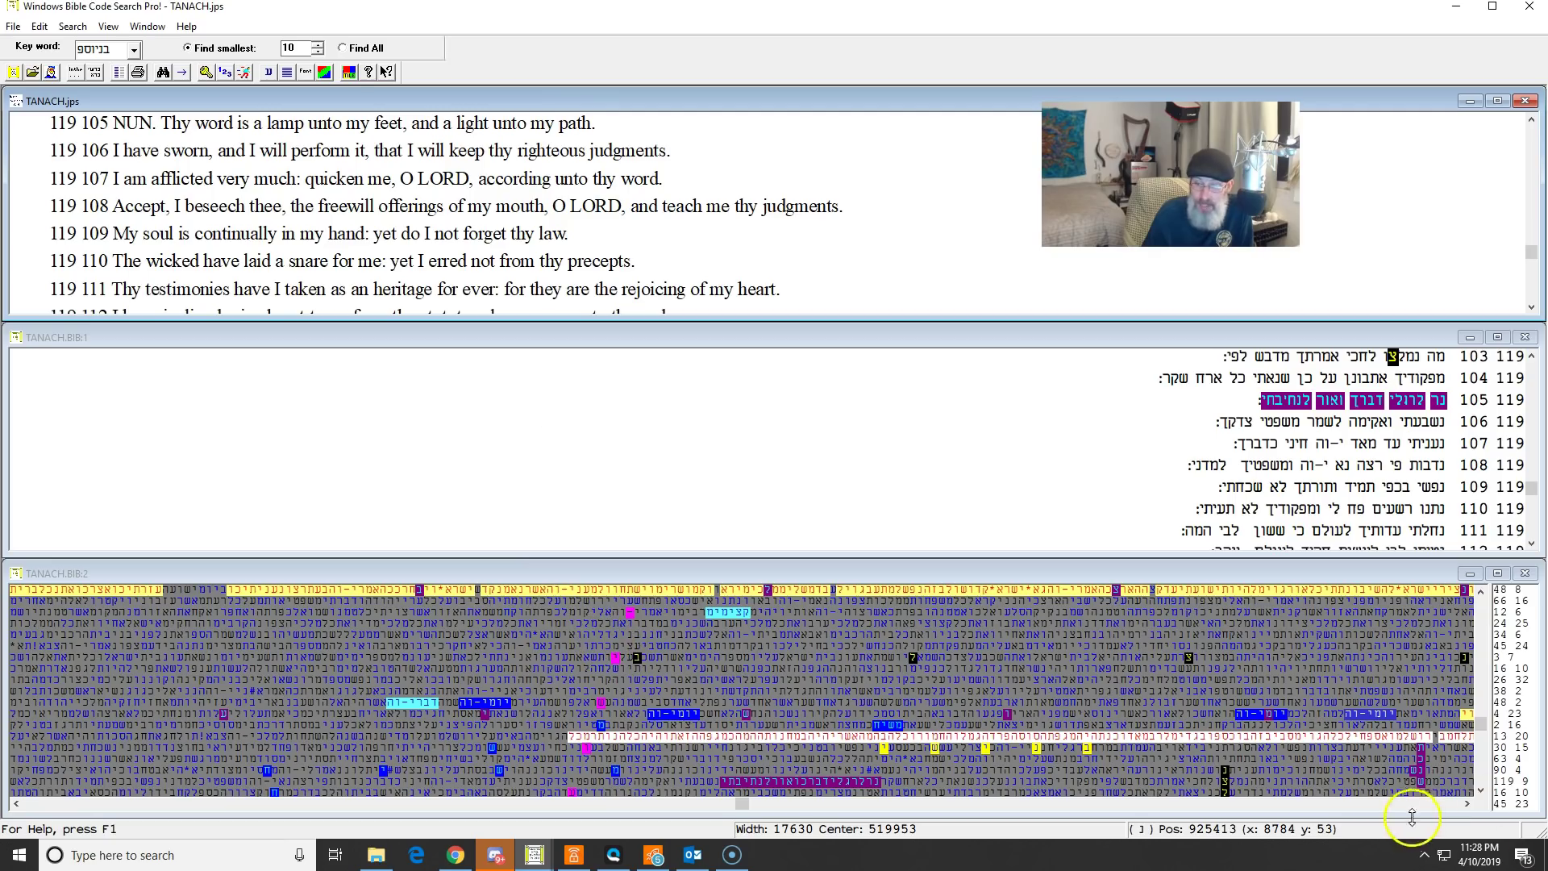
Step: Move the letter matrix further down and select a letter in it
click(1482, 786)
scroll(1443, 778, down, 1)
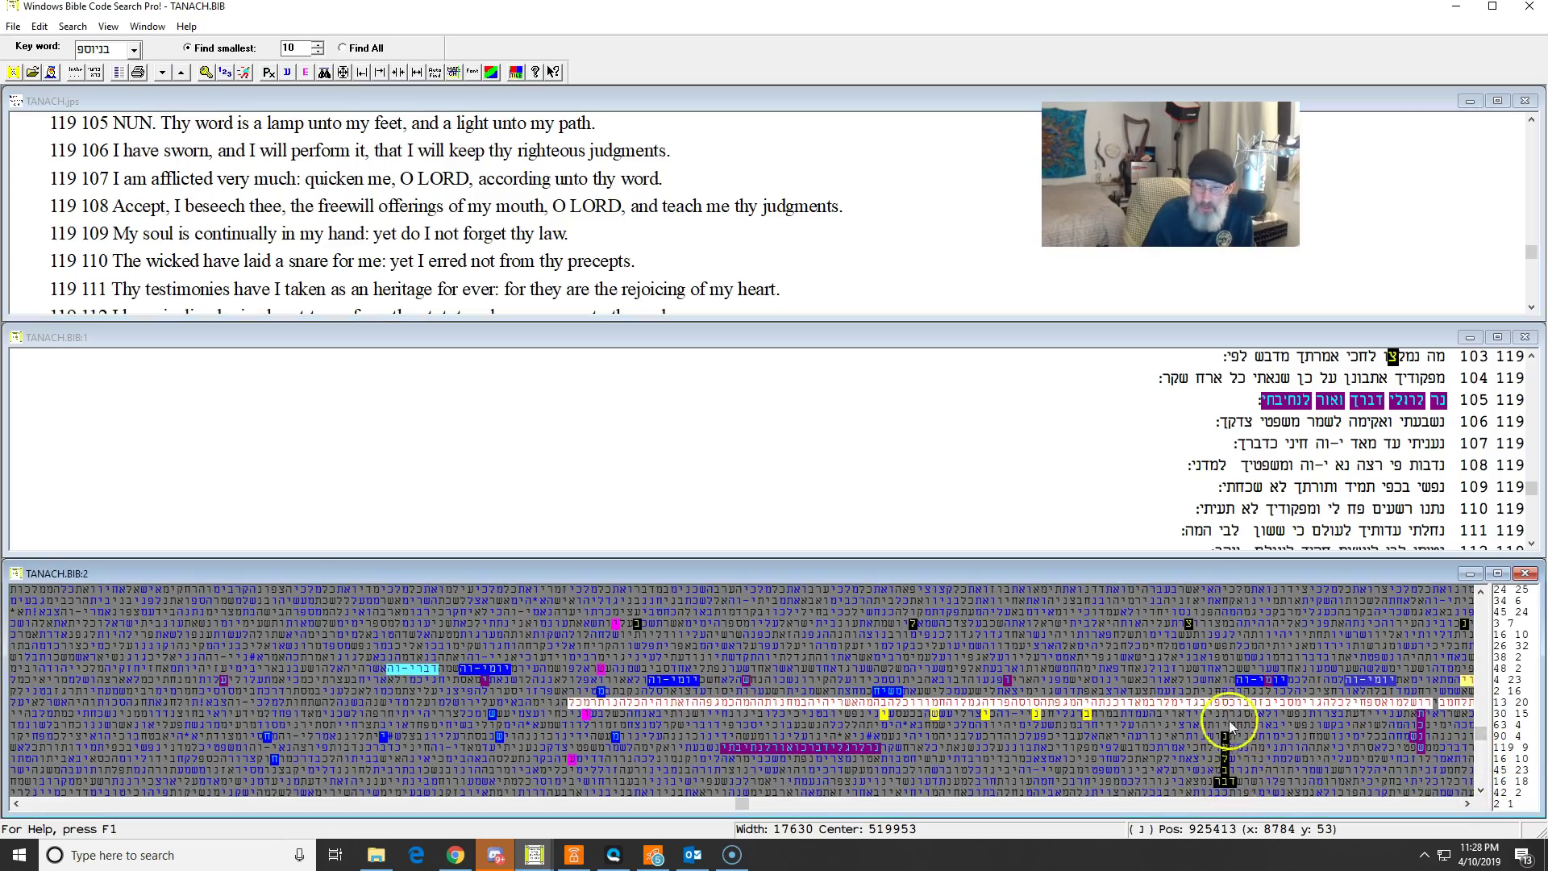
click(1482, 789)
click(1482, 788)
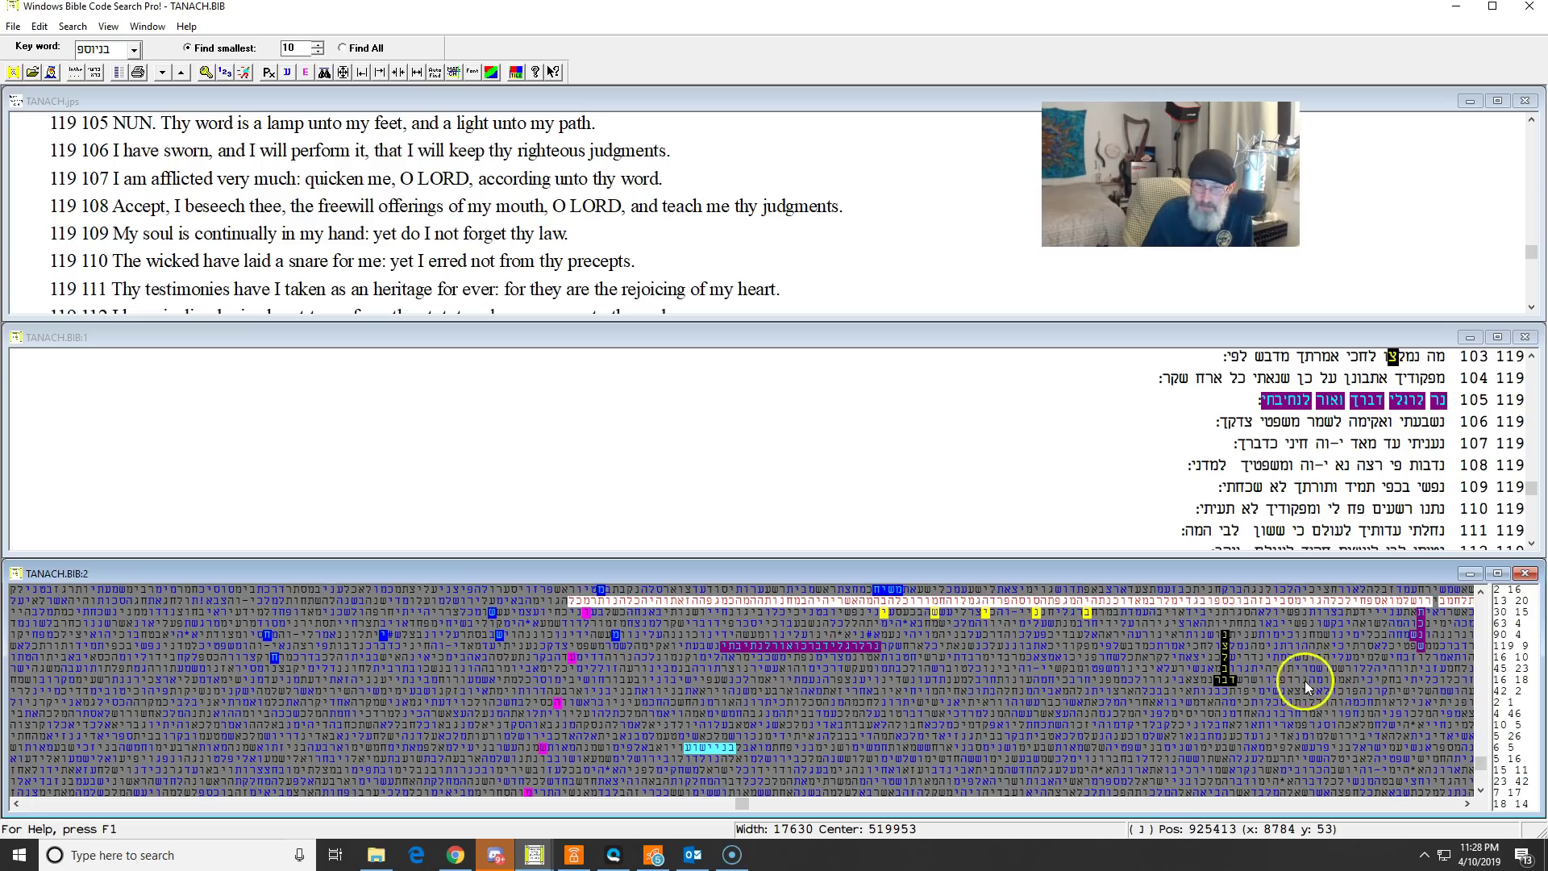
click(1388, 635)
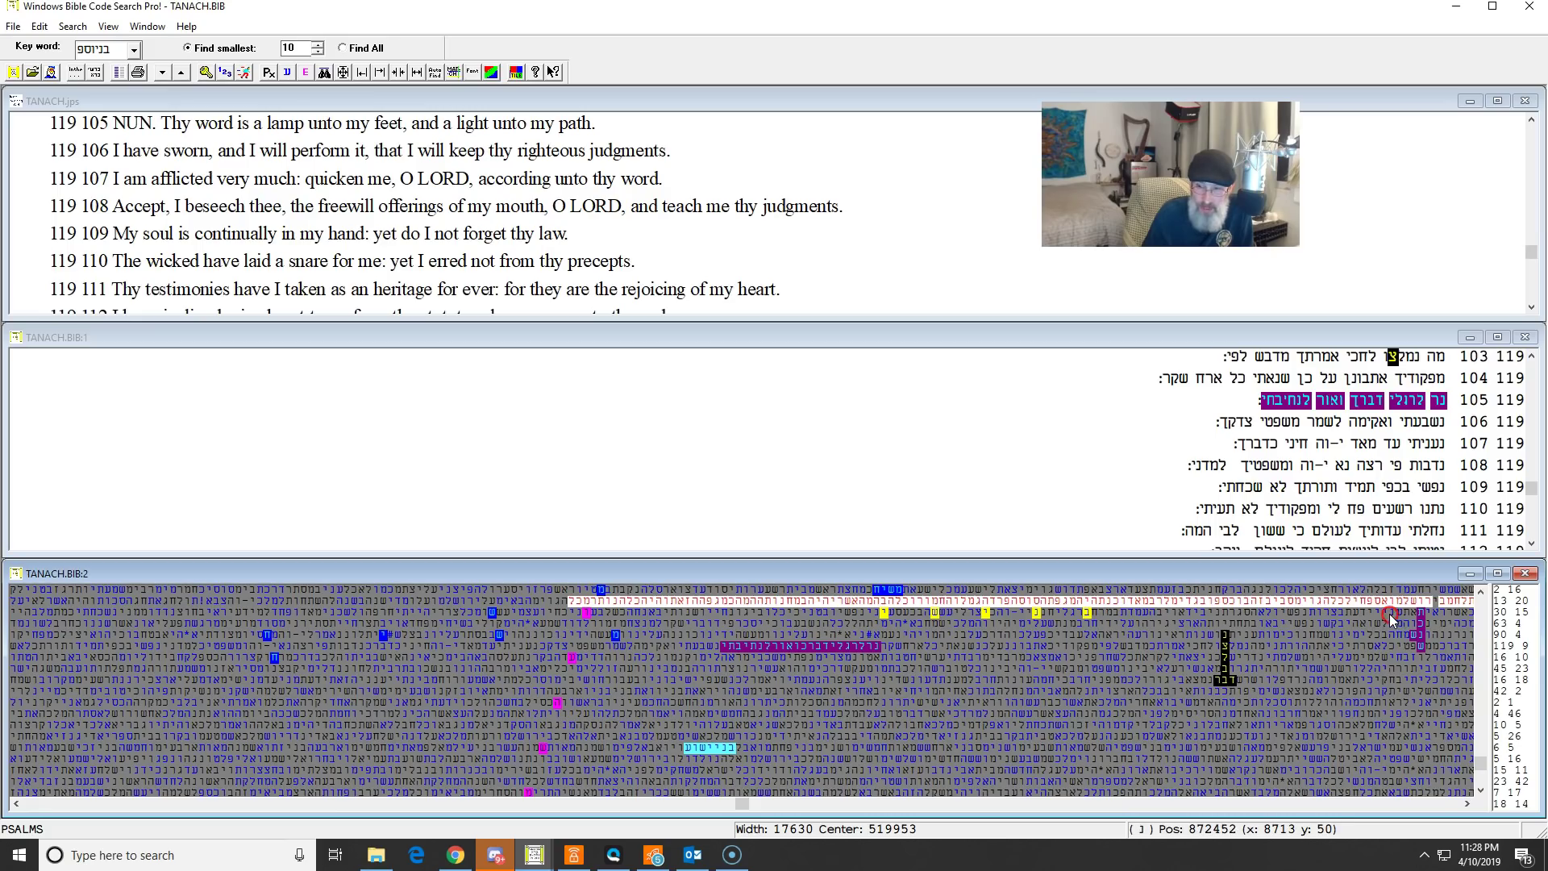
Step: Show Psalm 31 in Hebrew with highlights and sync the English text to it
right_click(1384, 607)
click(1438, 787)
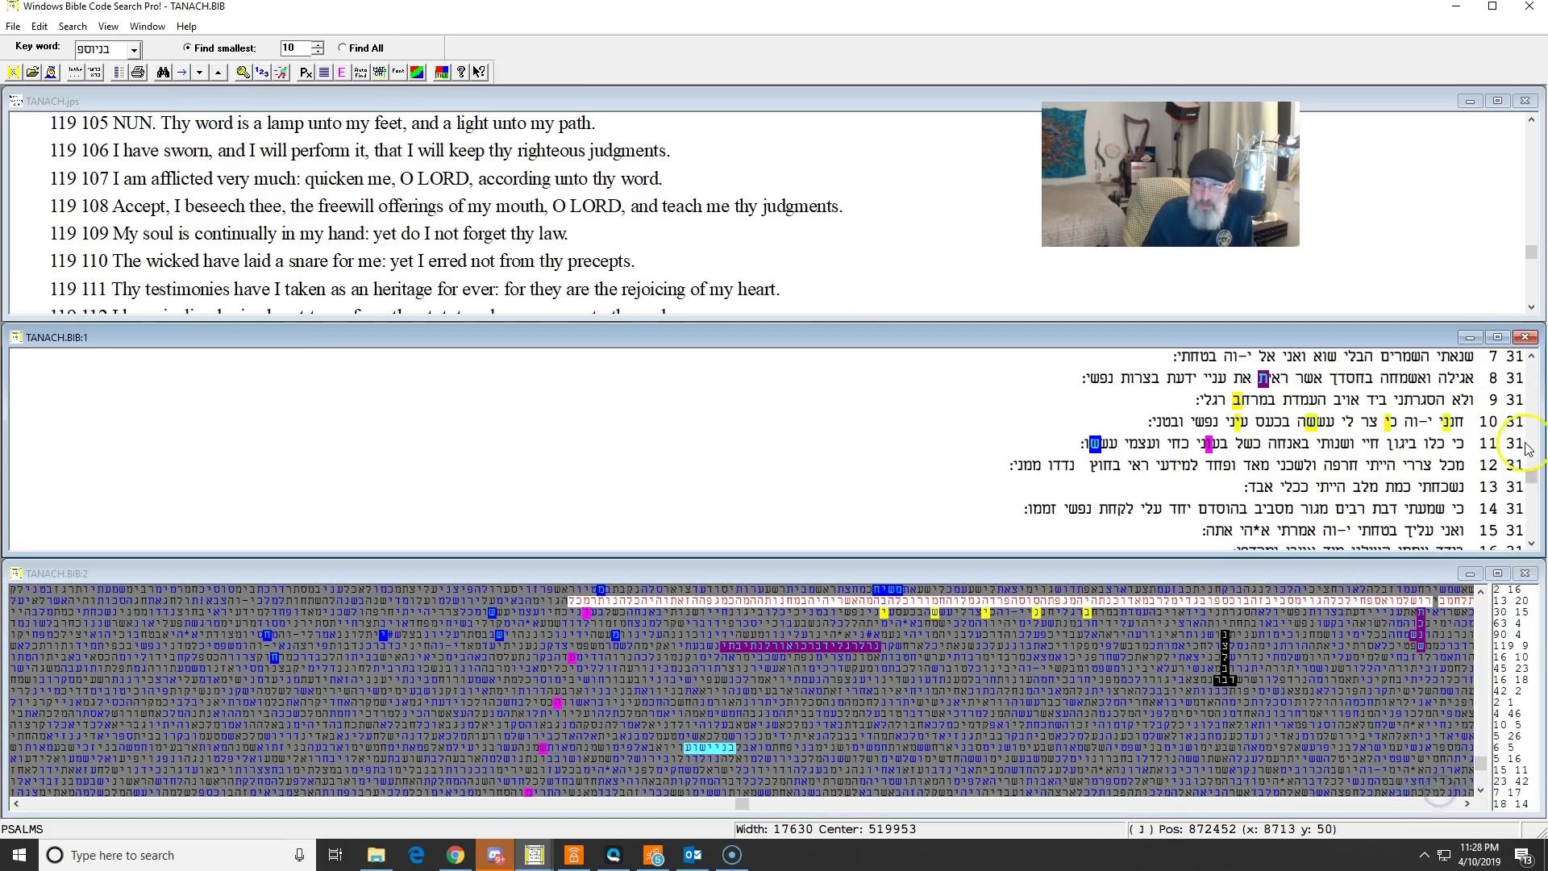
click(344, 73)
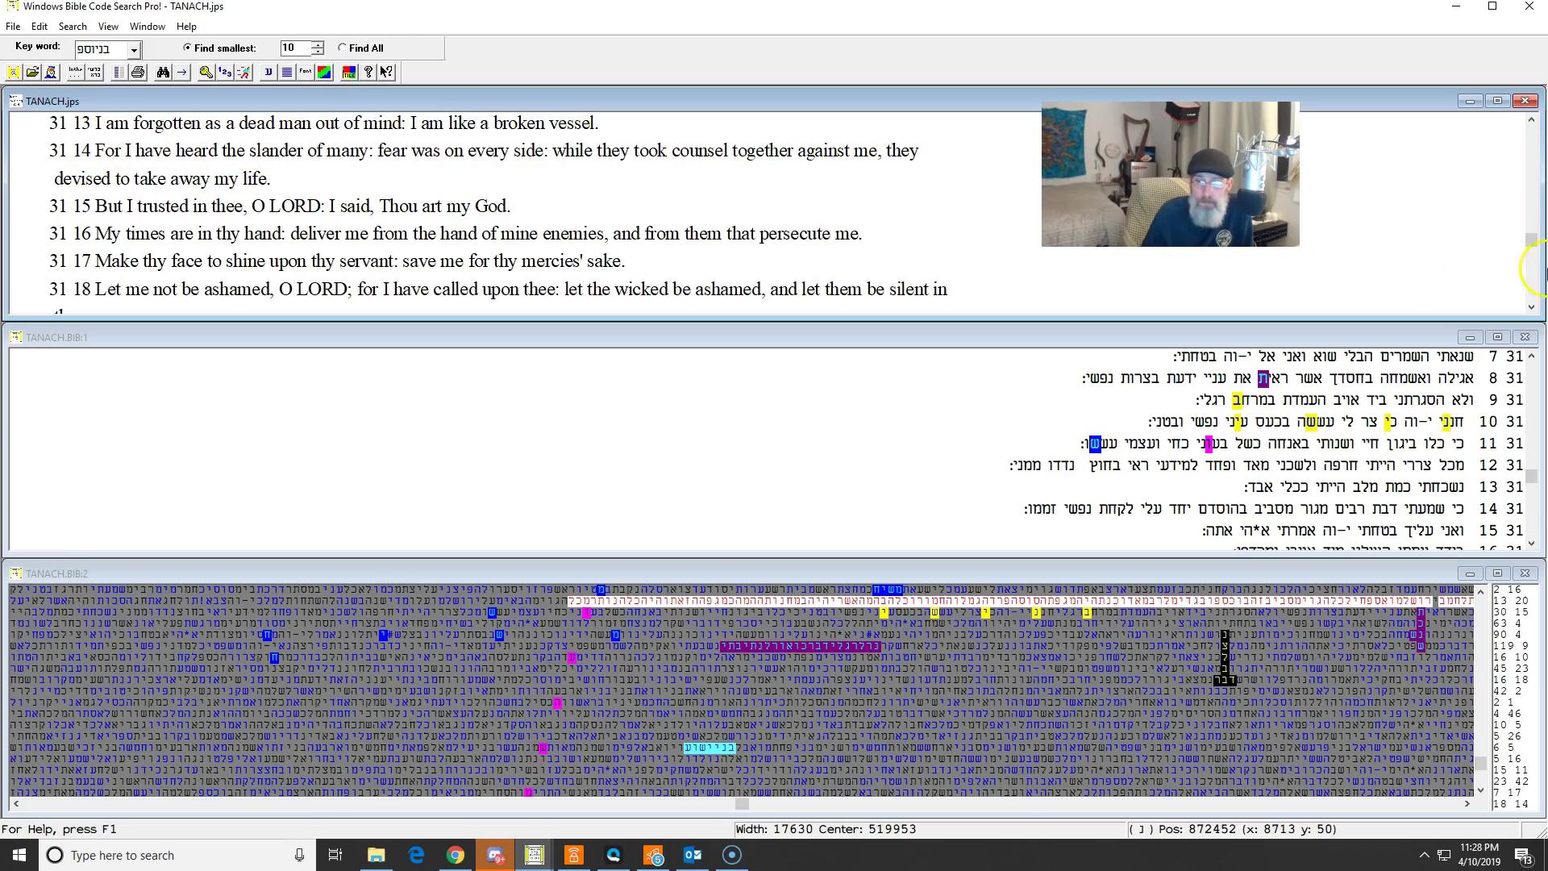
Step: Scroll the letter grid up, then bring the ISAIAH.BIB:2 matrix (Isaiah 52–54) to the front
scroll(1534, 129, up, 3)
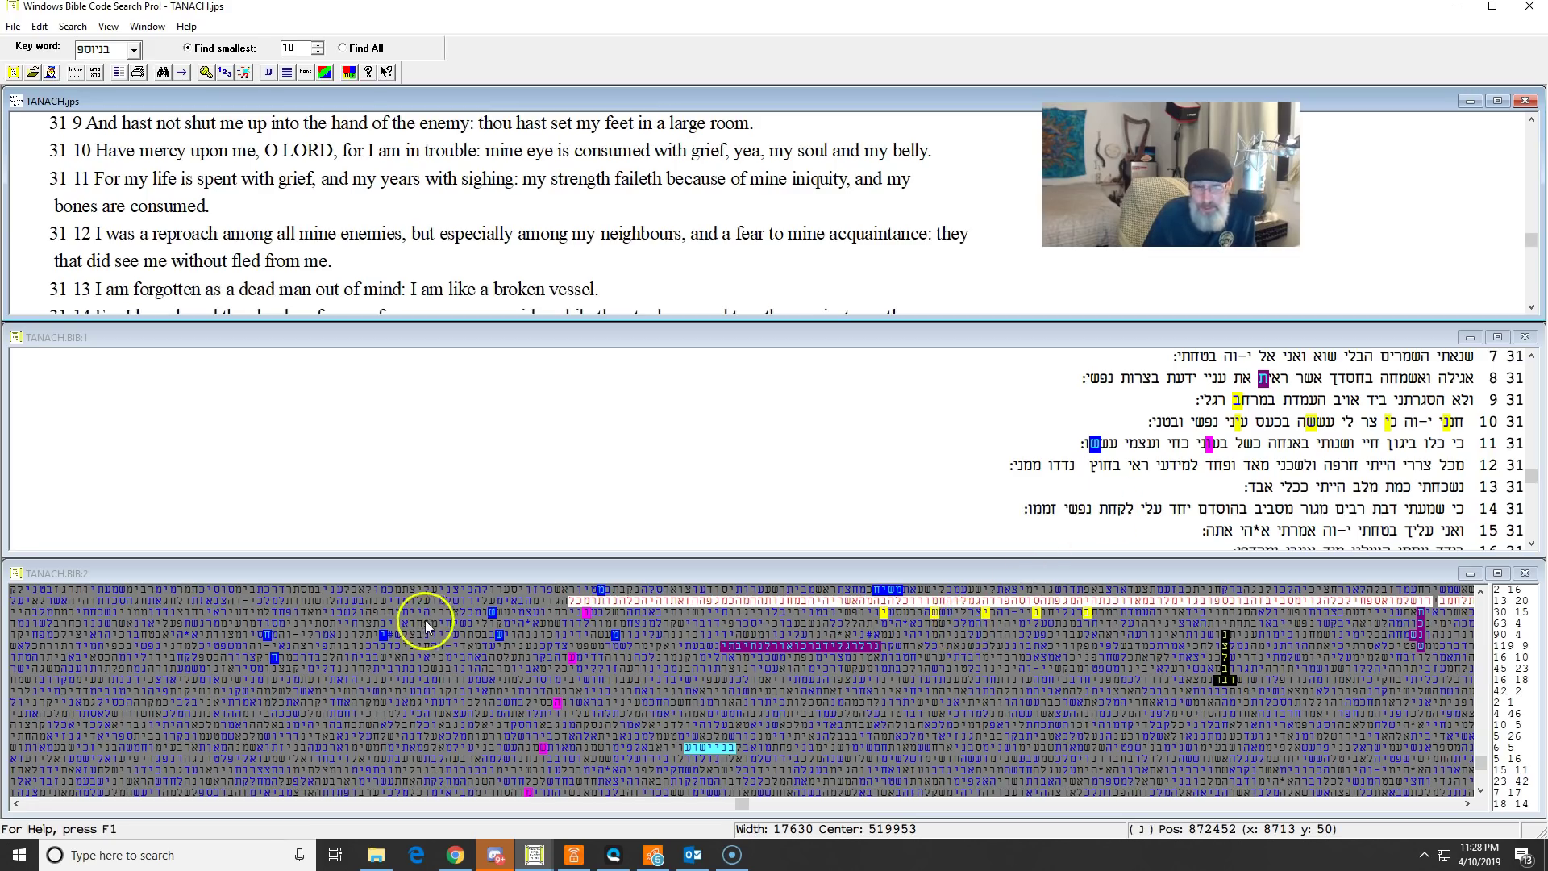
click(1482, 593)
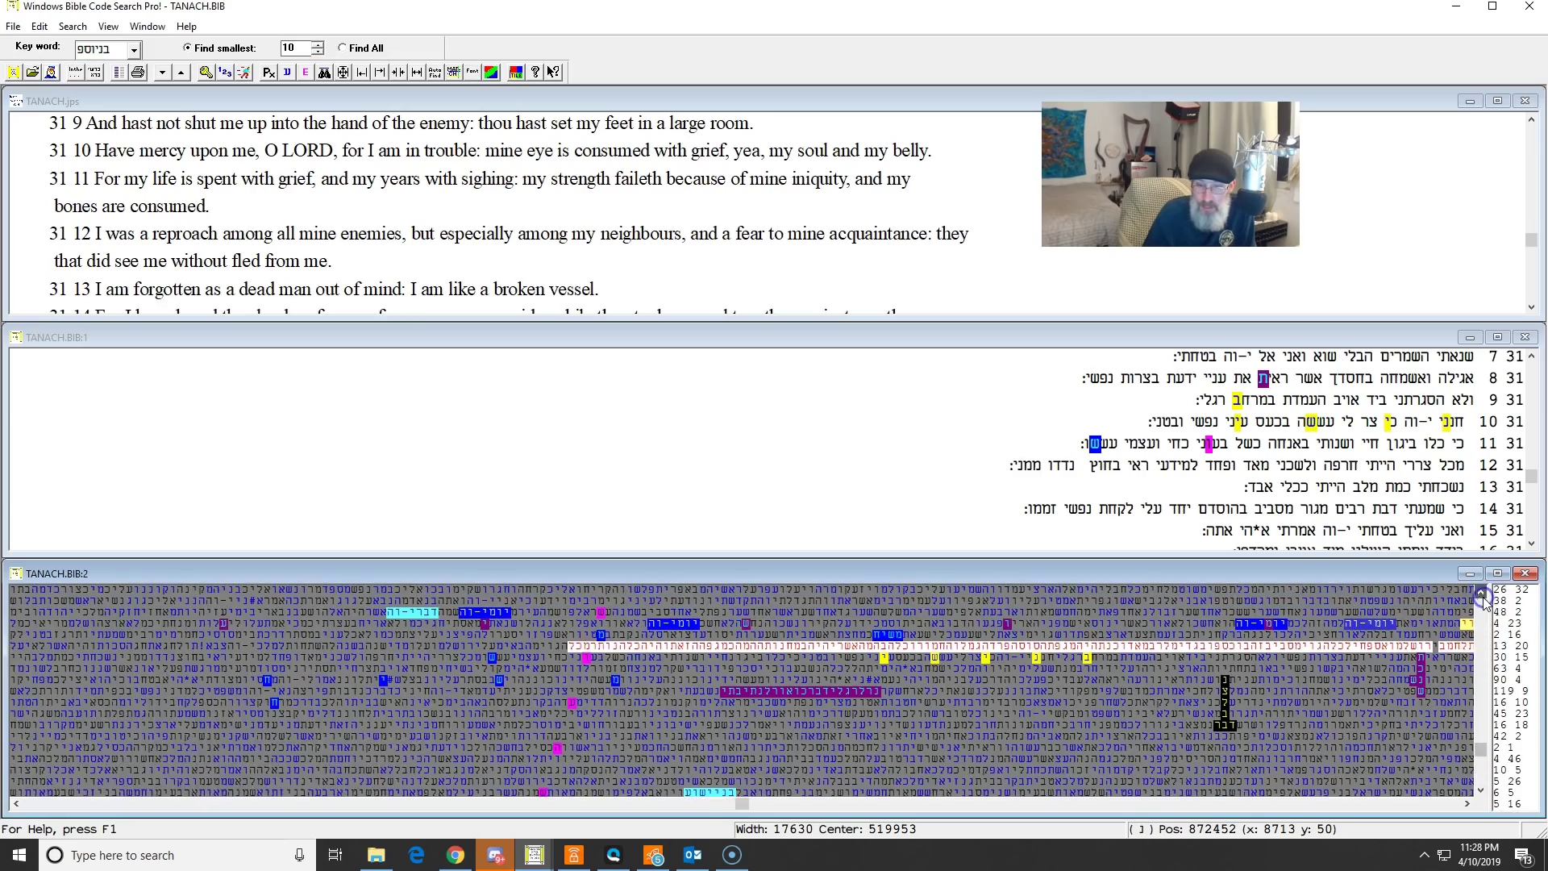
click(1482, 594)
click(1482, 594)
click(1482, 595)
click(1482, 594)
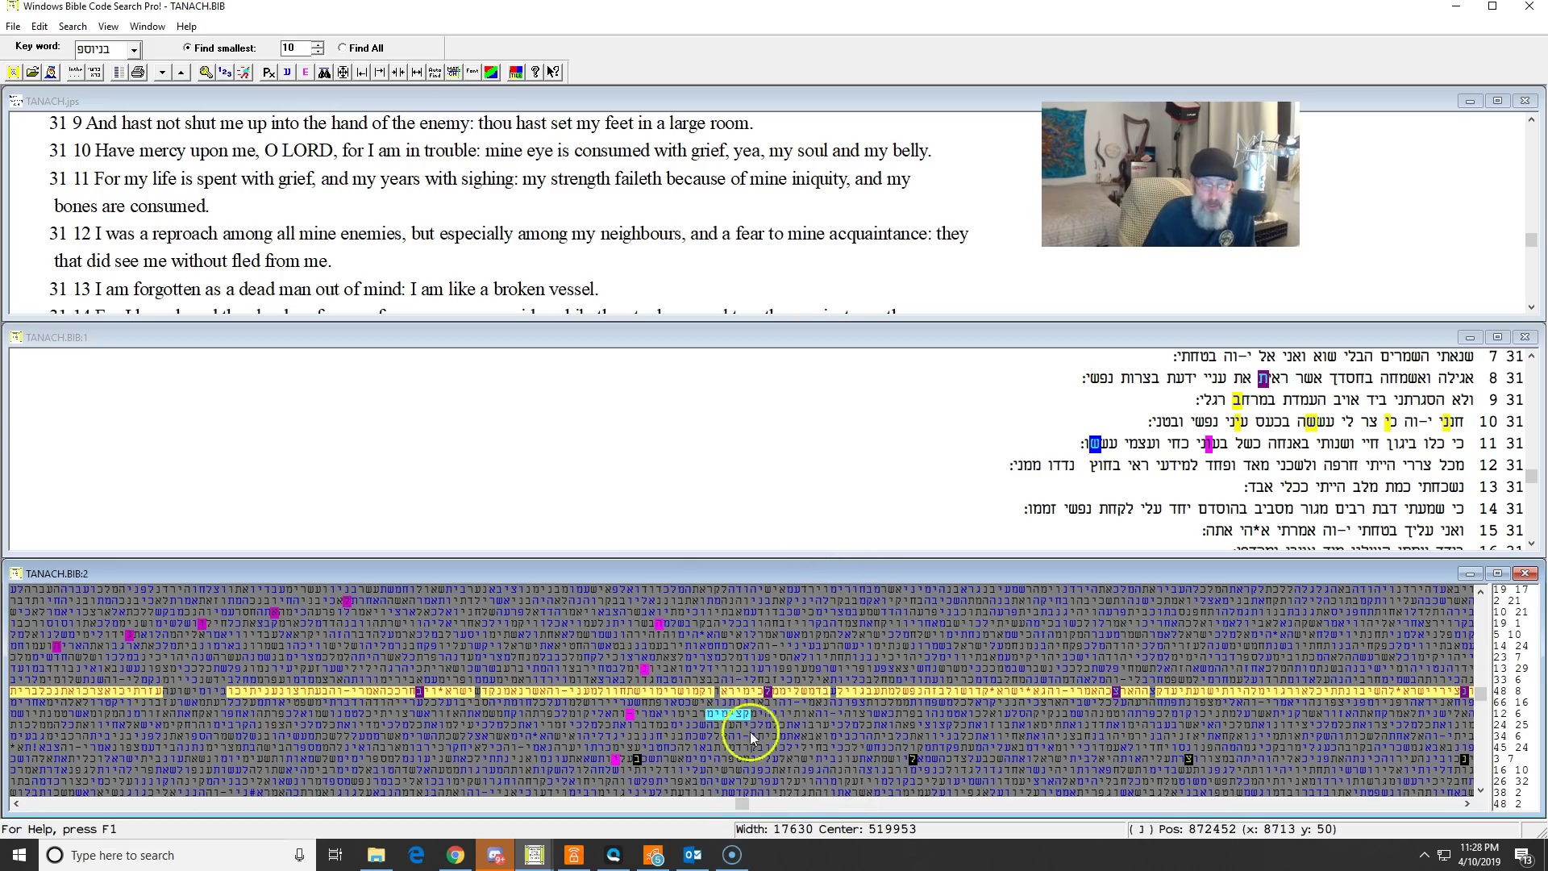
mouse_move(535, 853)
click(867, 822)
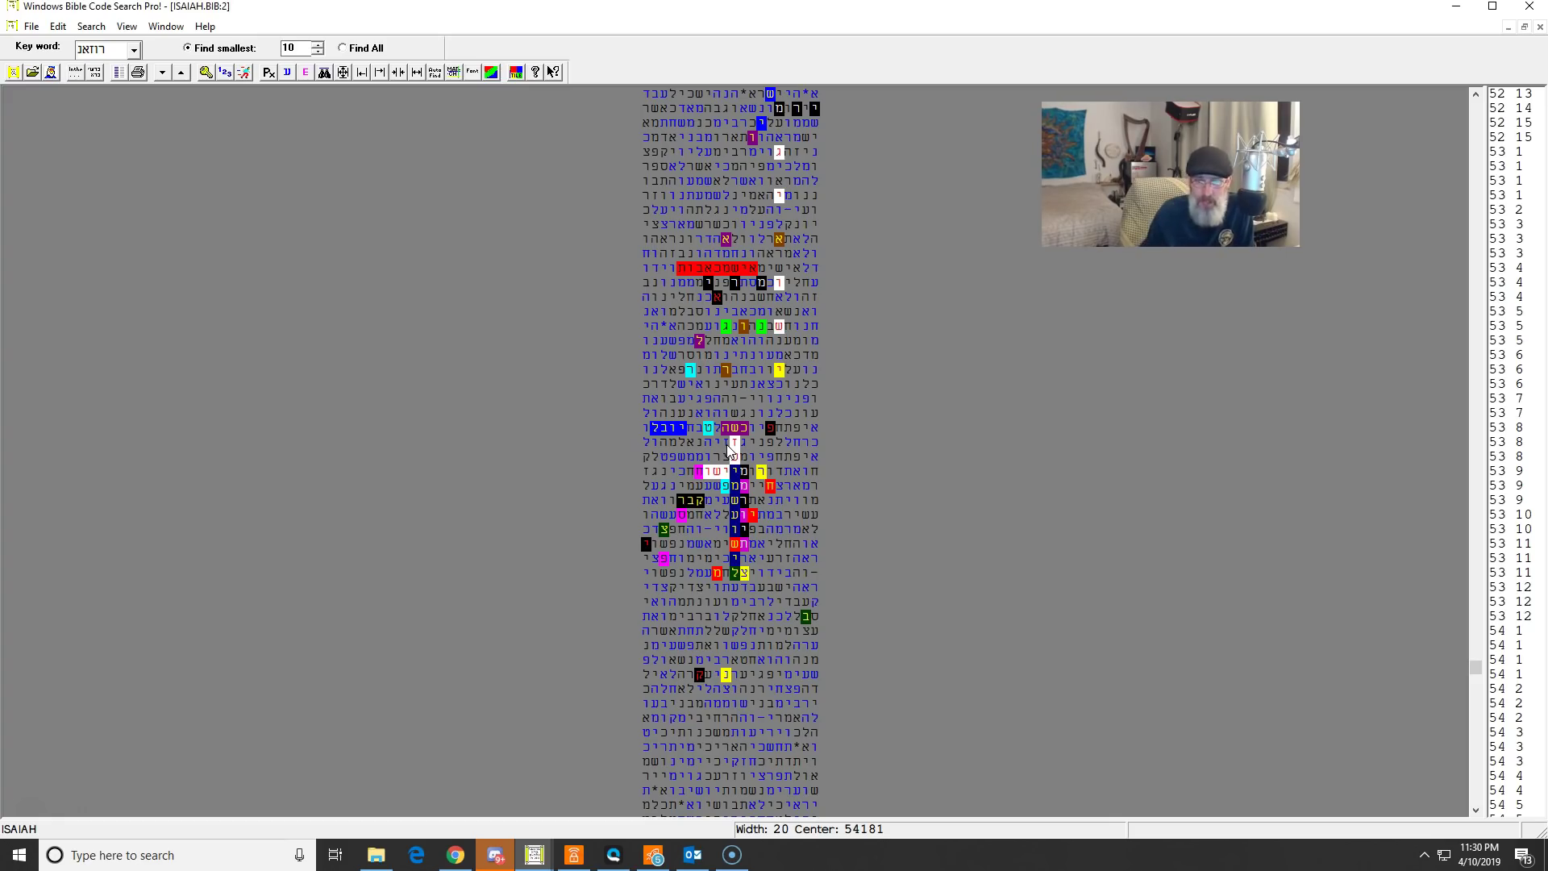
Step: Check Isaiah matrix letter positions, finding ר at 54240 (x 8, y 2713)
click(697, 530)
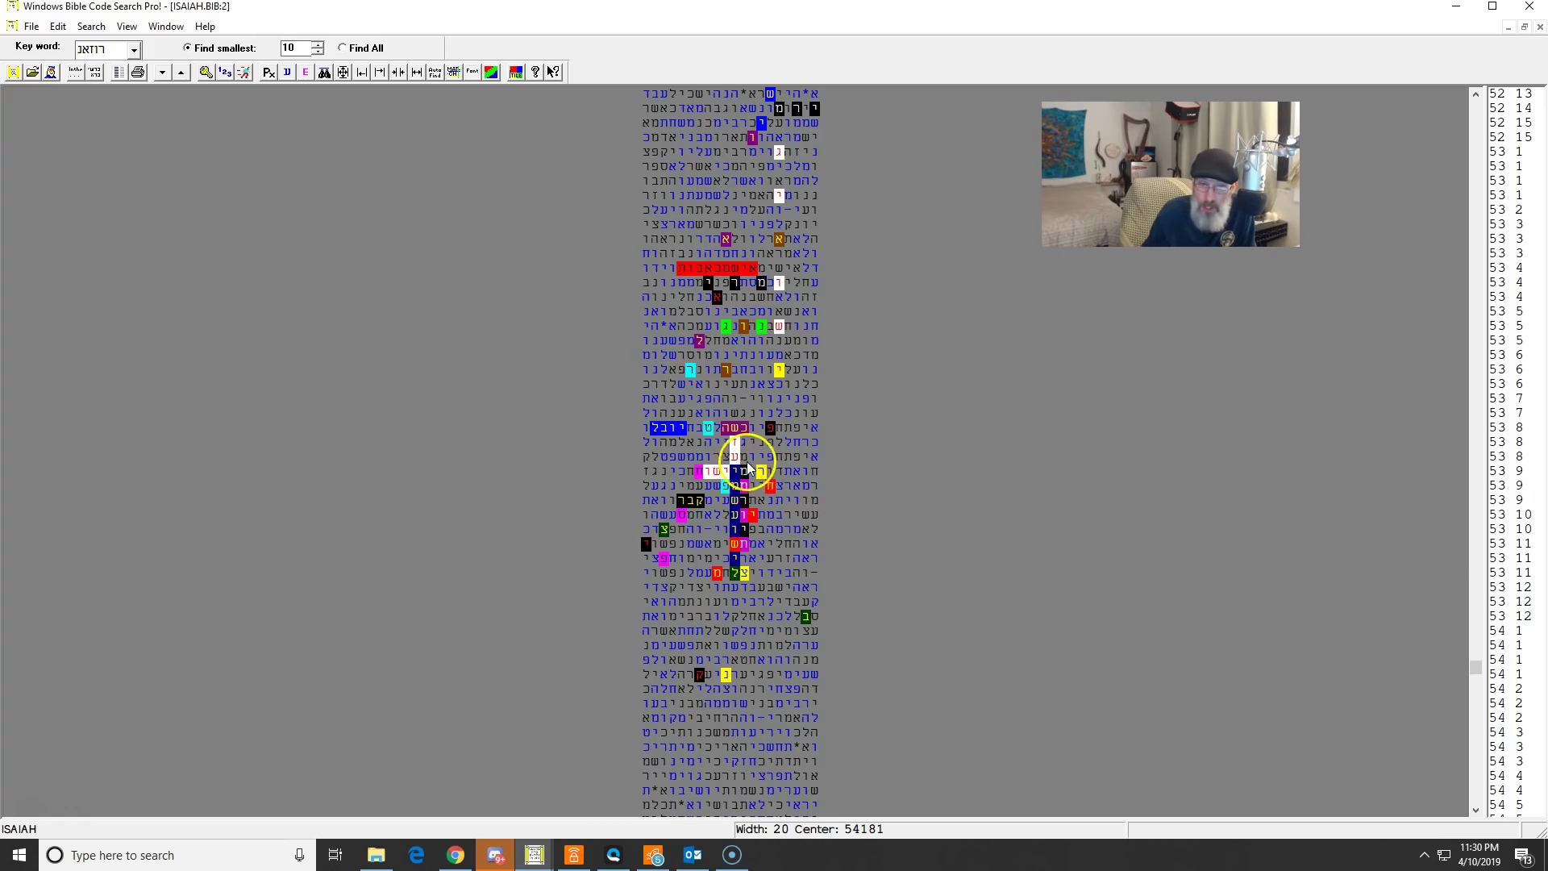
click(748, 521)
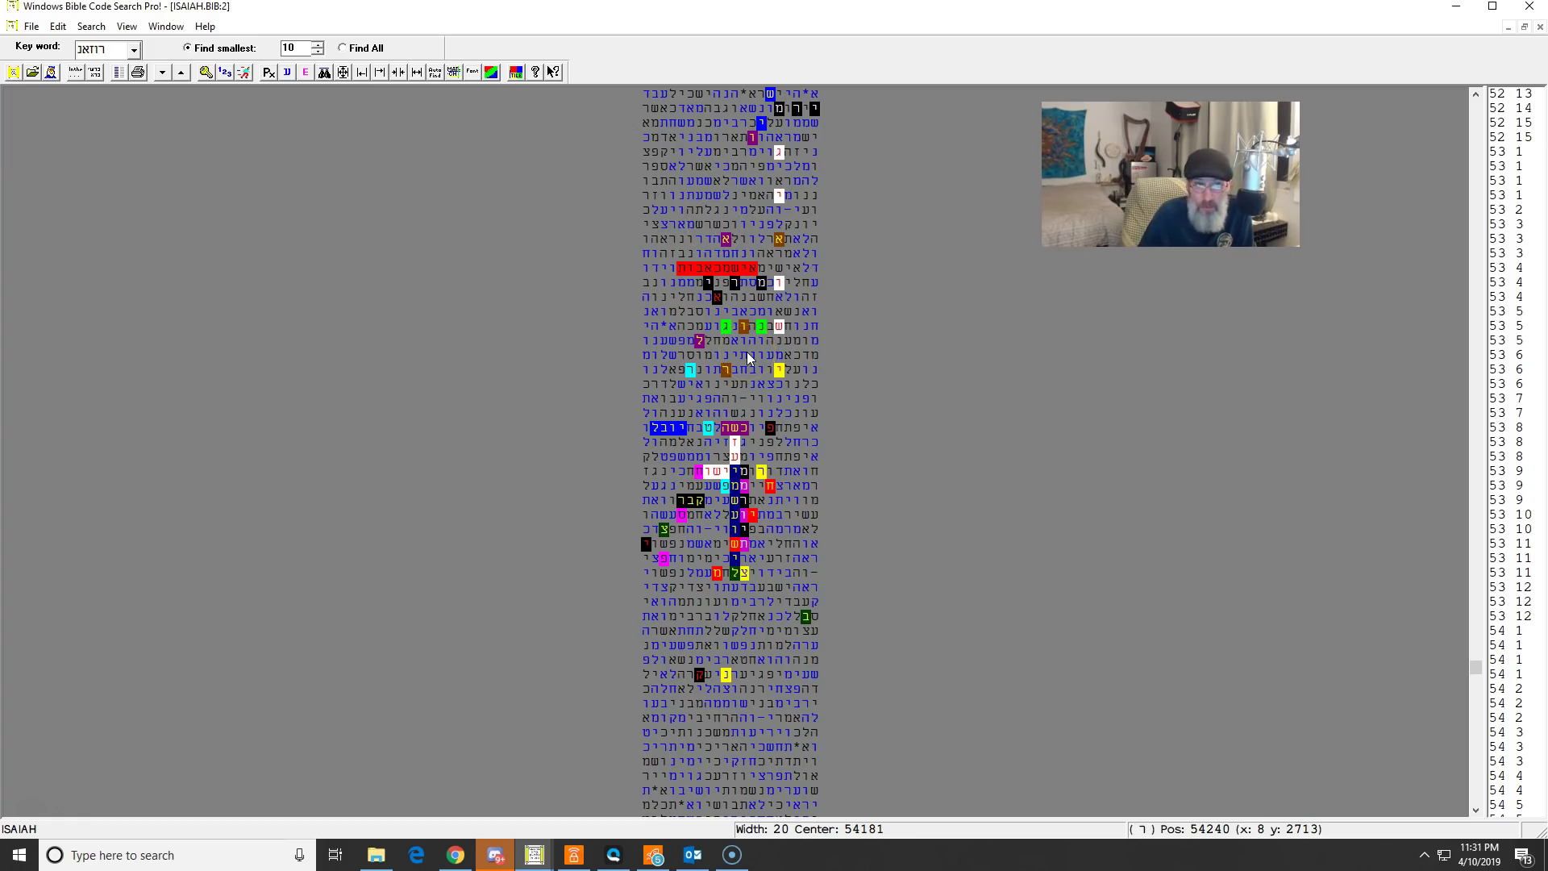
Step: Restore the matrix and tile it with Hebrew and English Isaiah 53 text and Code Results
click(1524, 27)
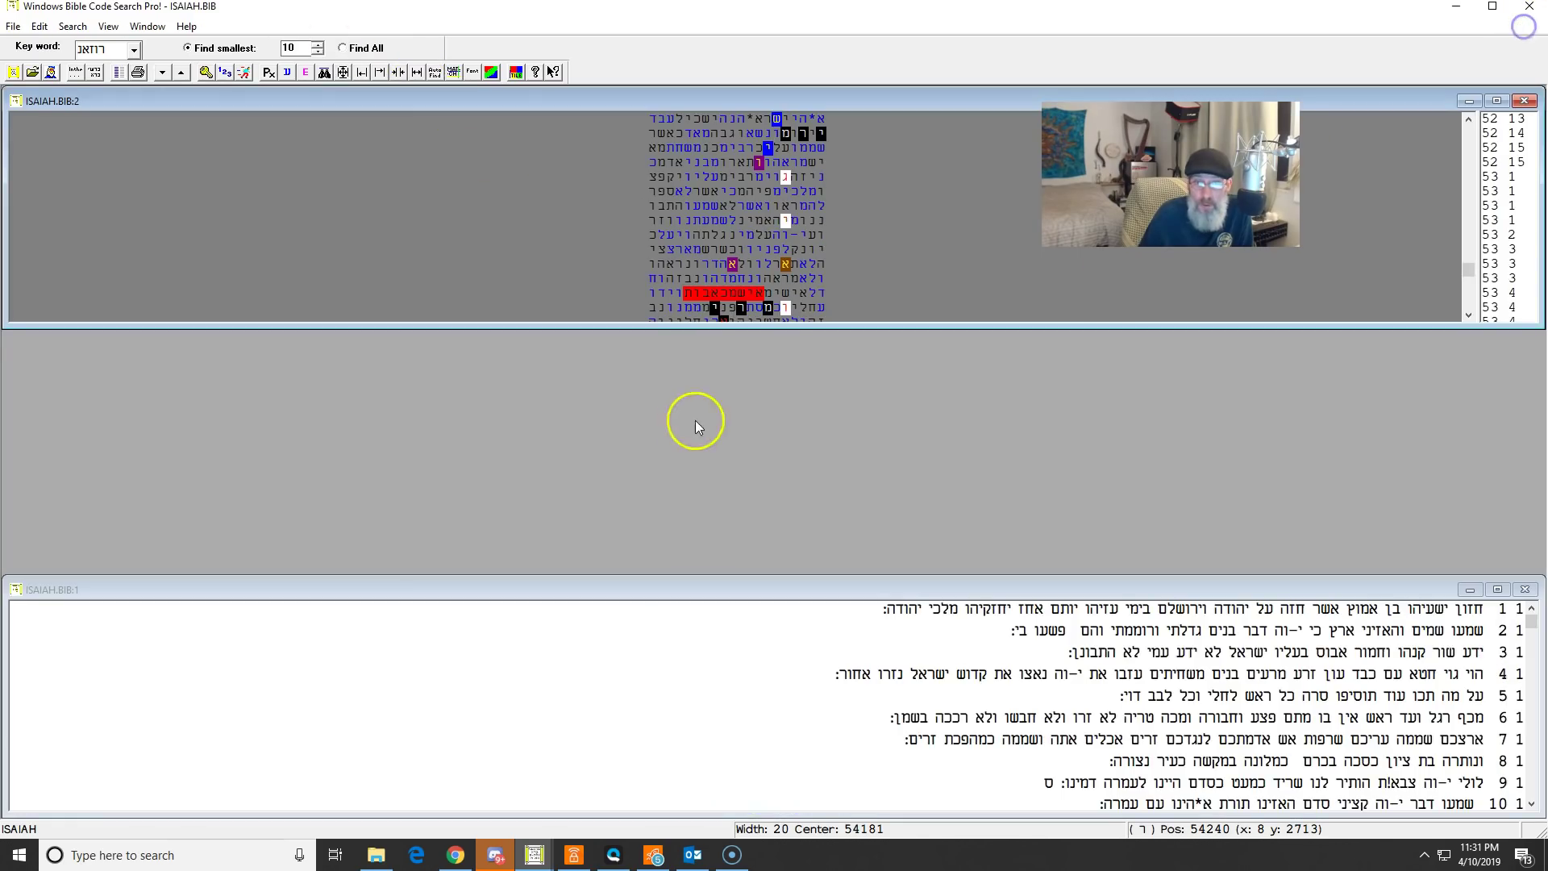
right_click(736, 292)
click(810, 480)
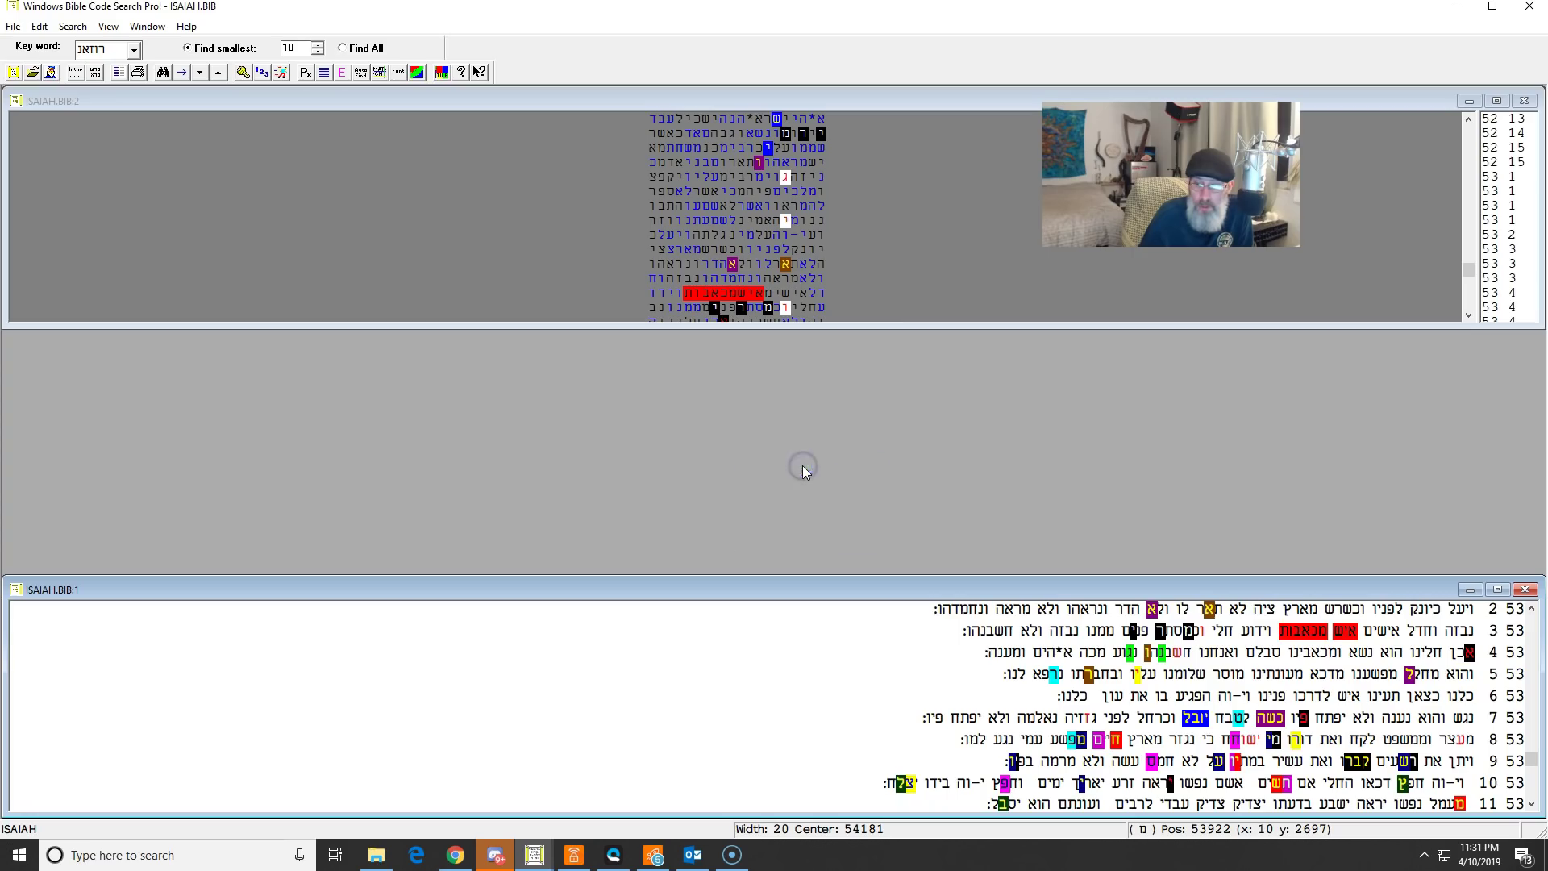
click(342, 72)
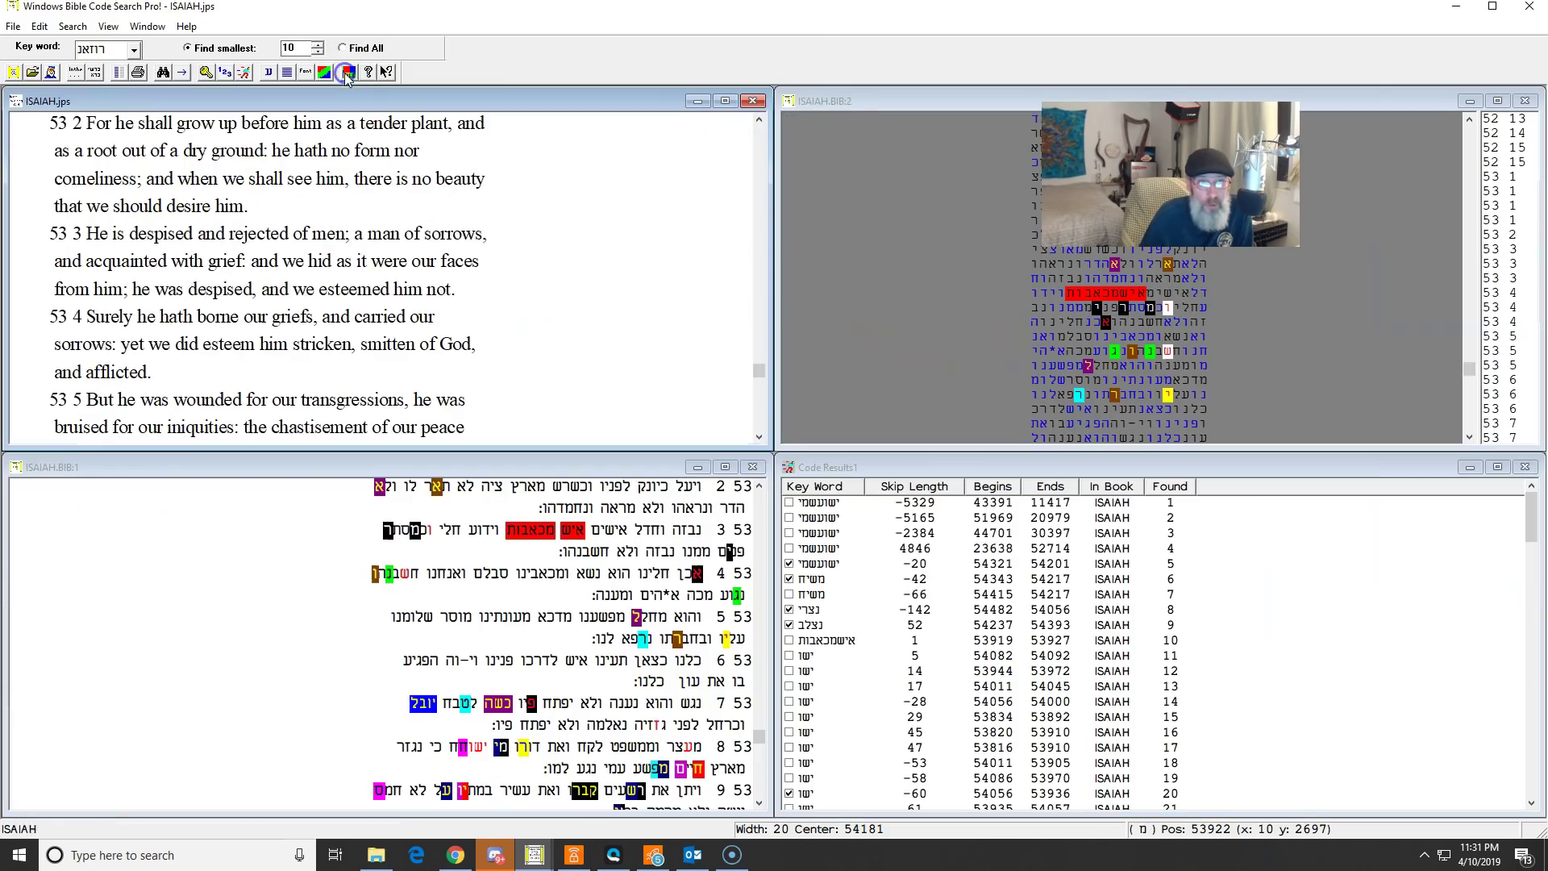
Step: Minimize Code Results, tile windows horizontally, and show Isaiah 52:15–53:3 in English
click(1472, 468)
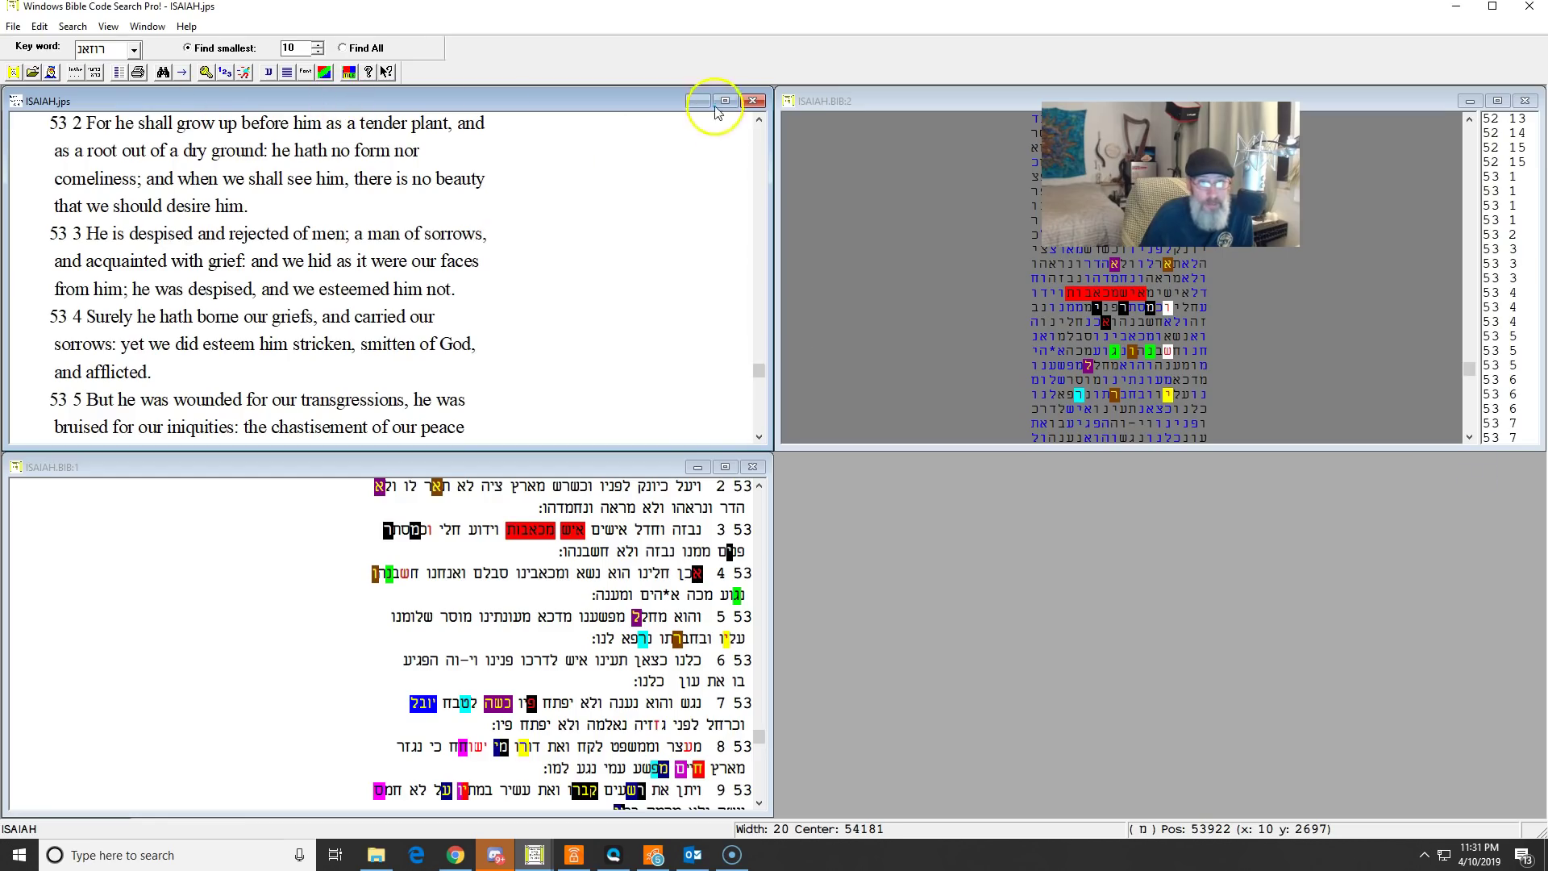
click(350, 74)
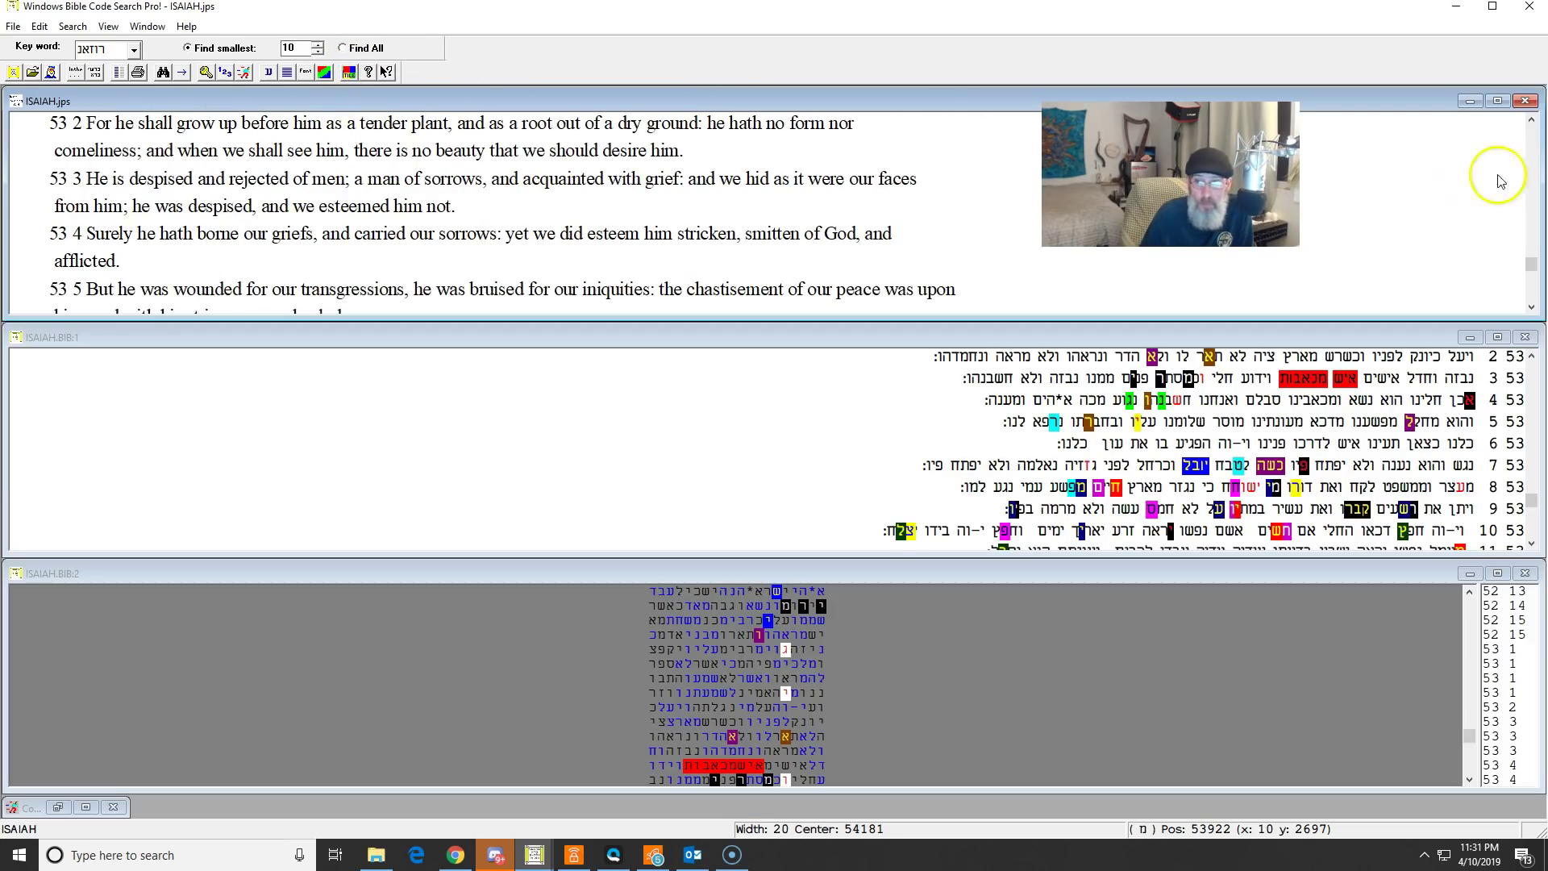
click(1532, 120)
click(1532, 120)
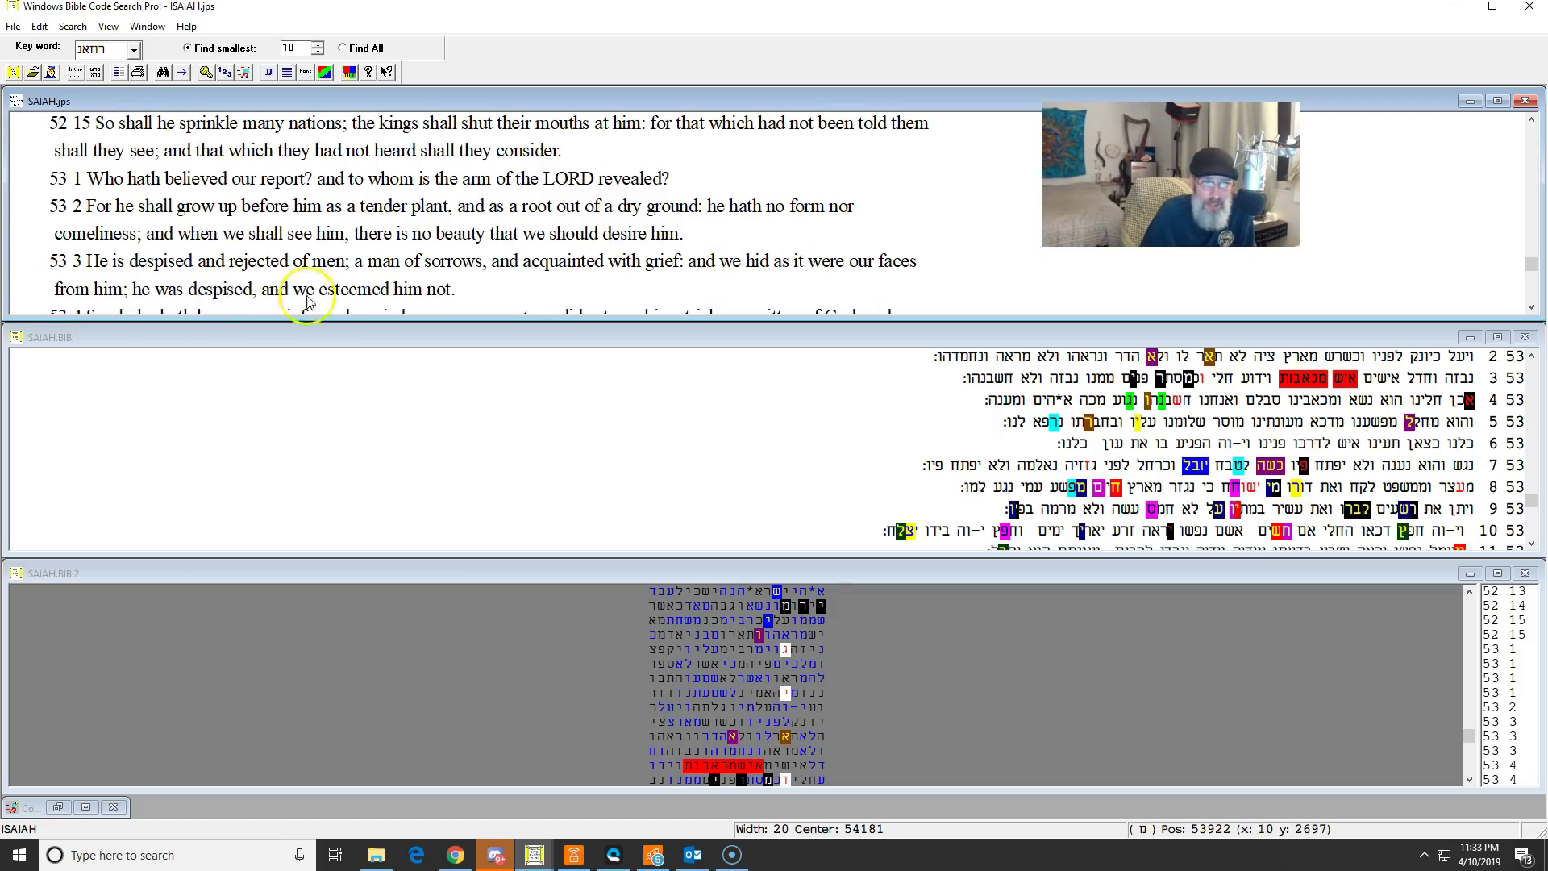
Step: Advance the English Isaiah text verse by verse to show 53:6–9
click(1531, 307)
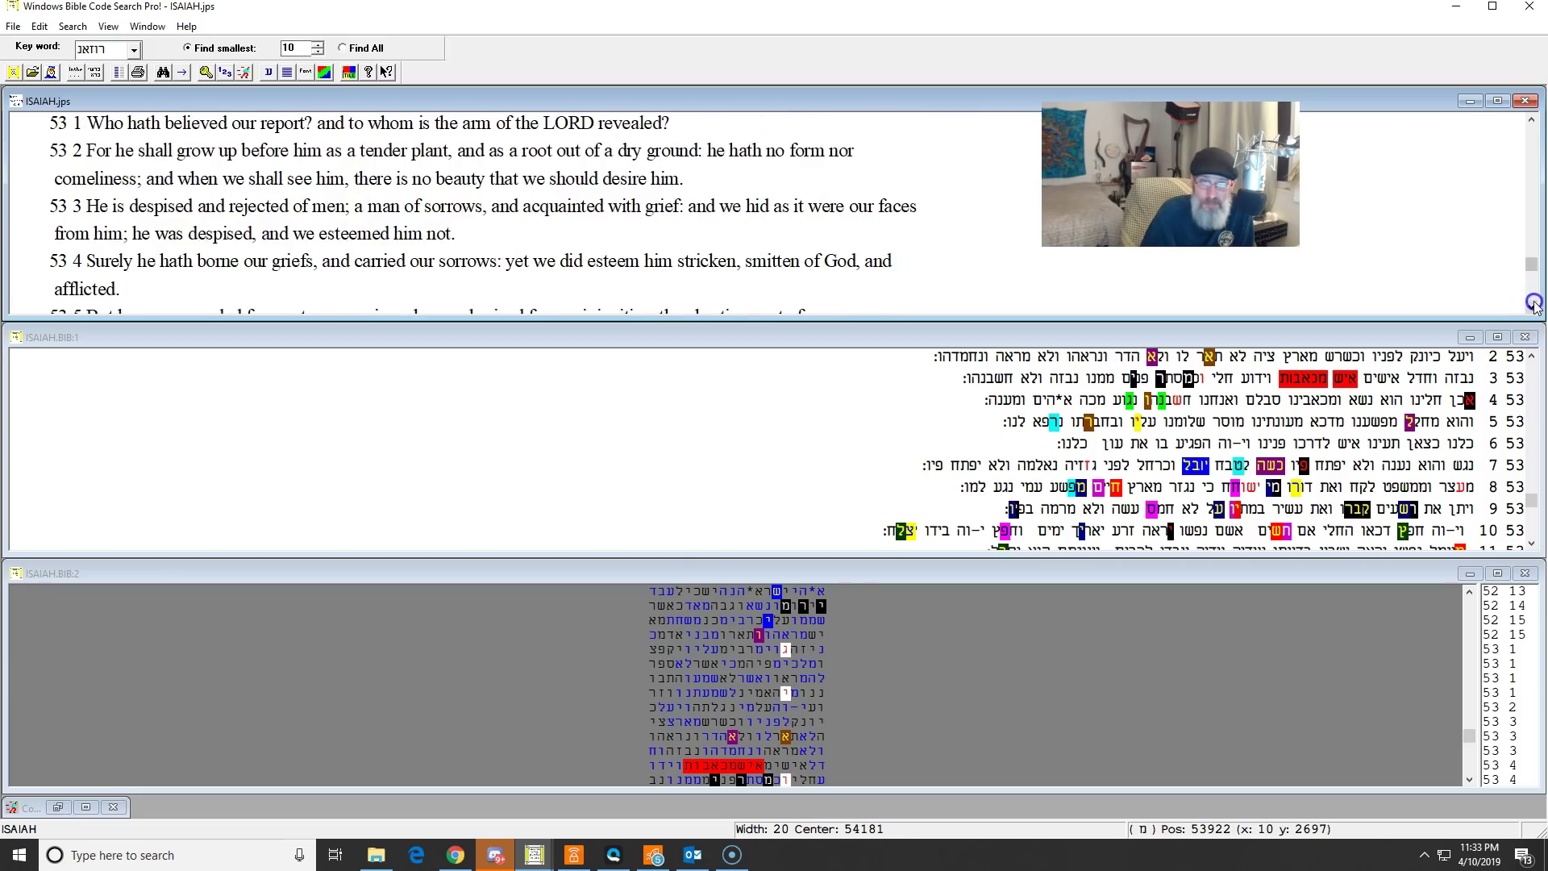
click(1531, 306)
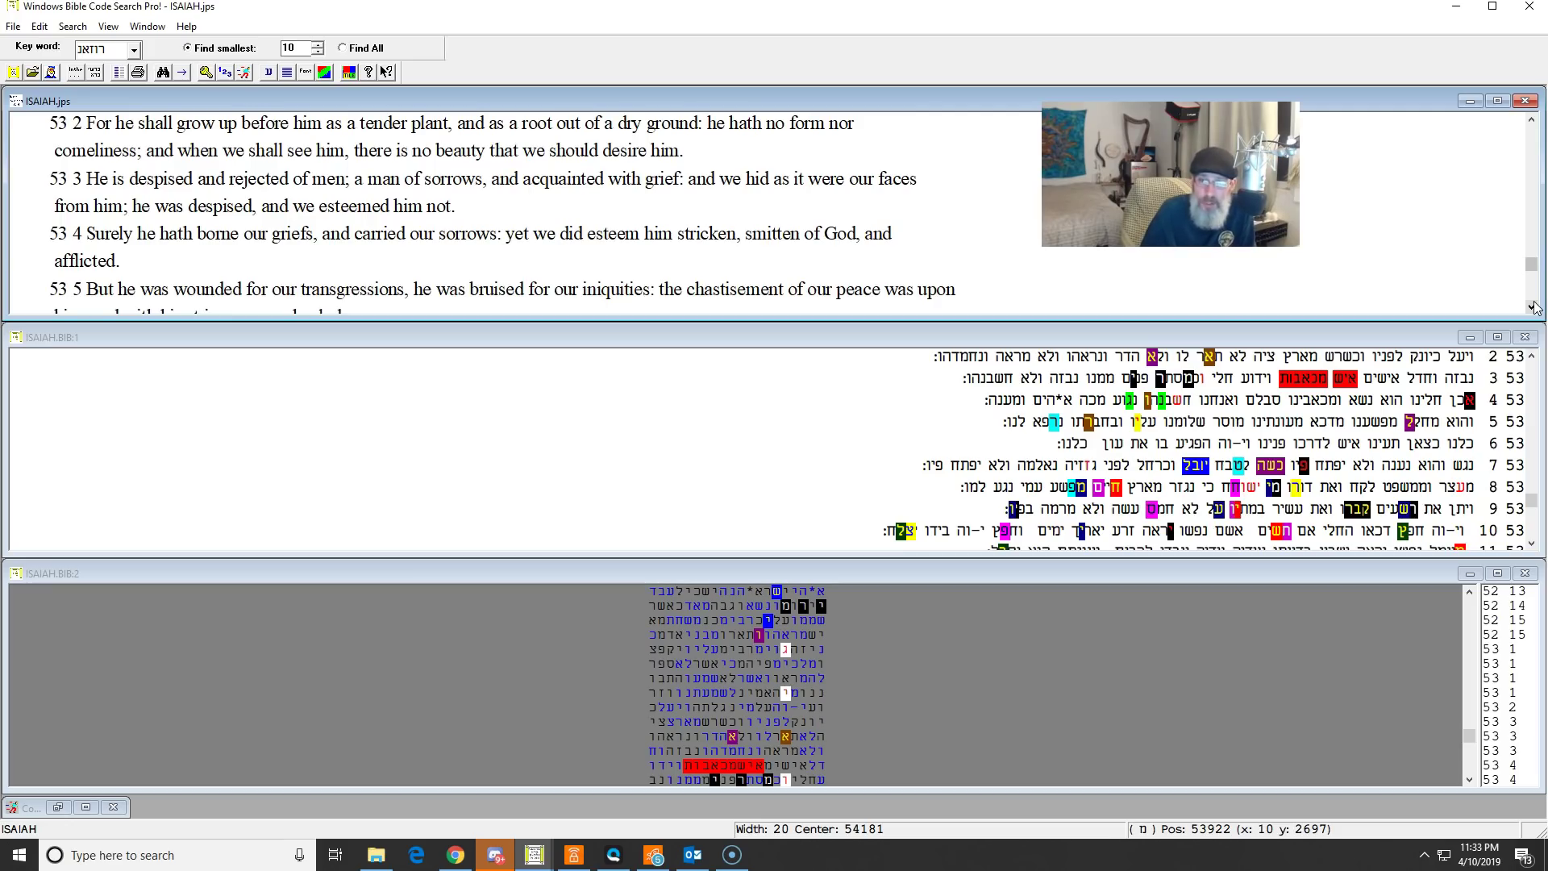
click(1532, 306)
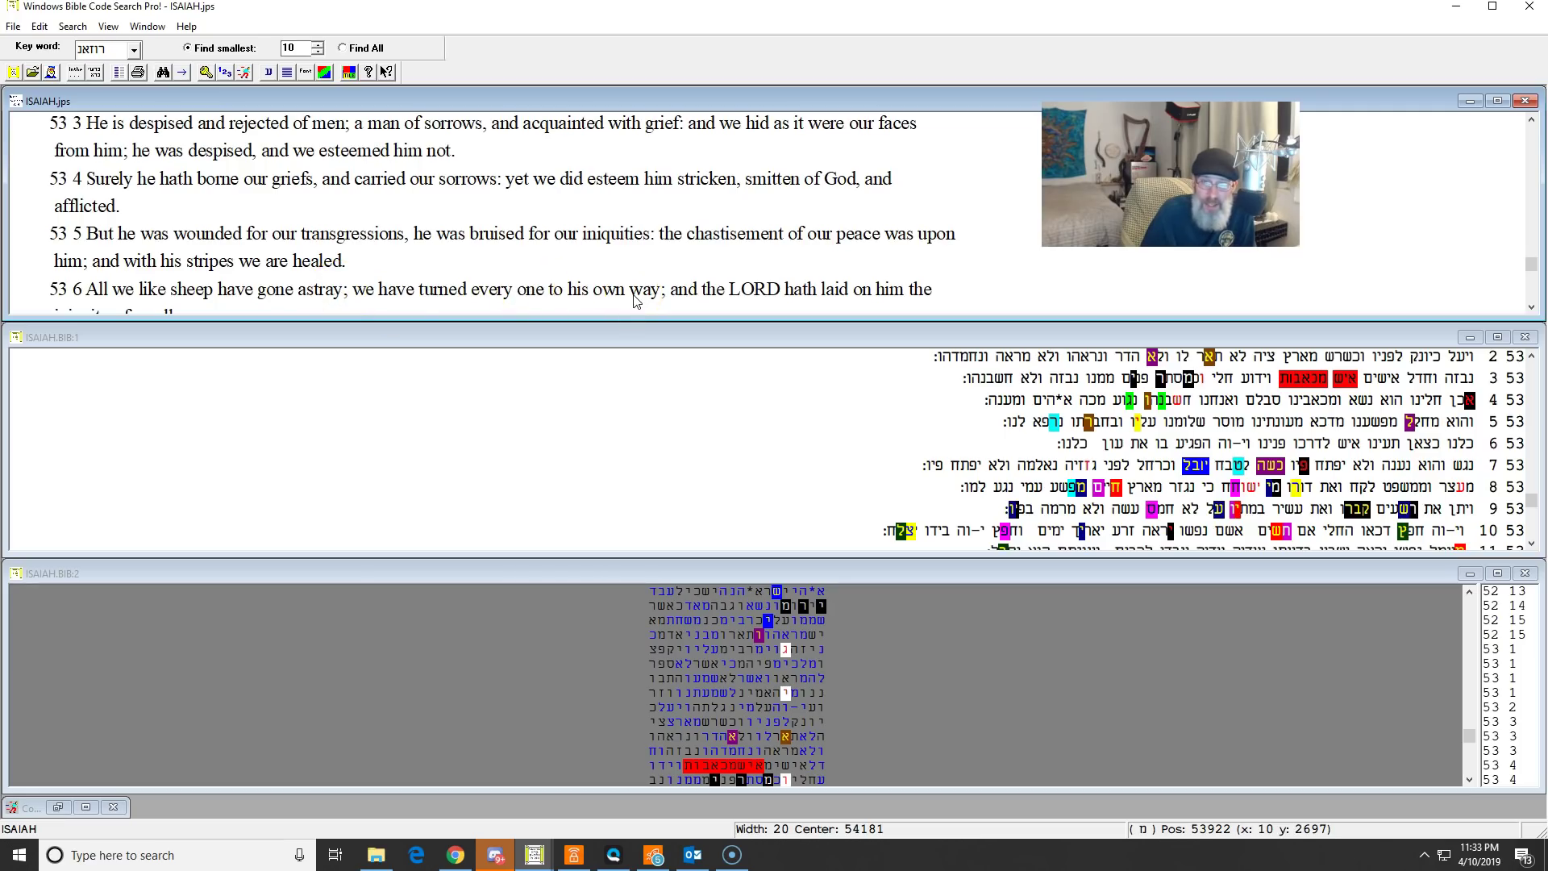
click(1533, 307)
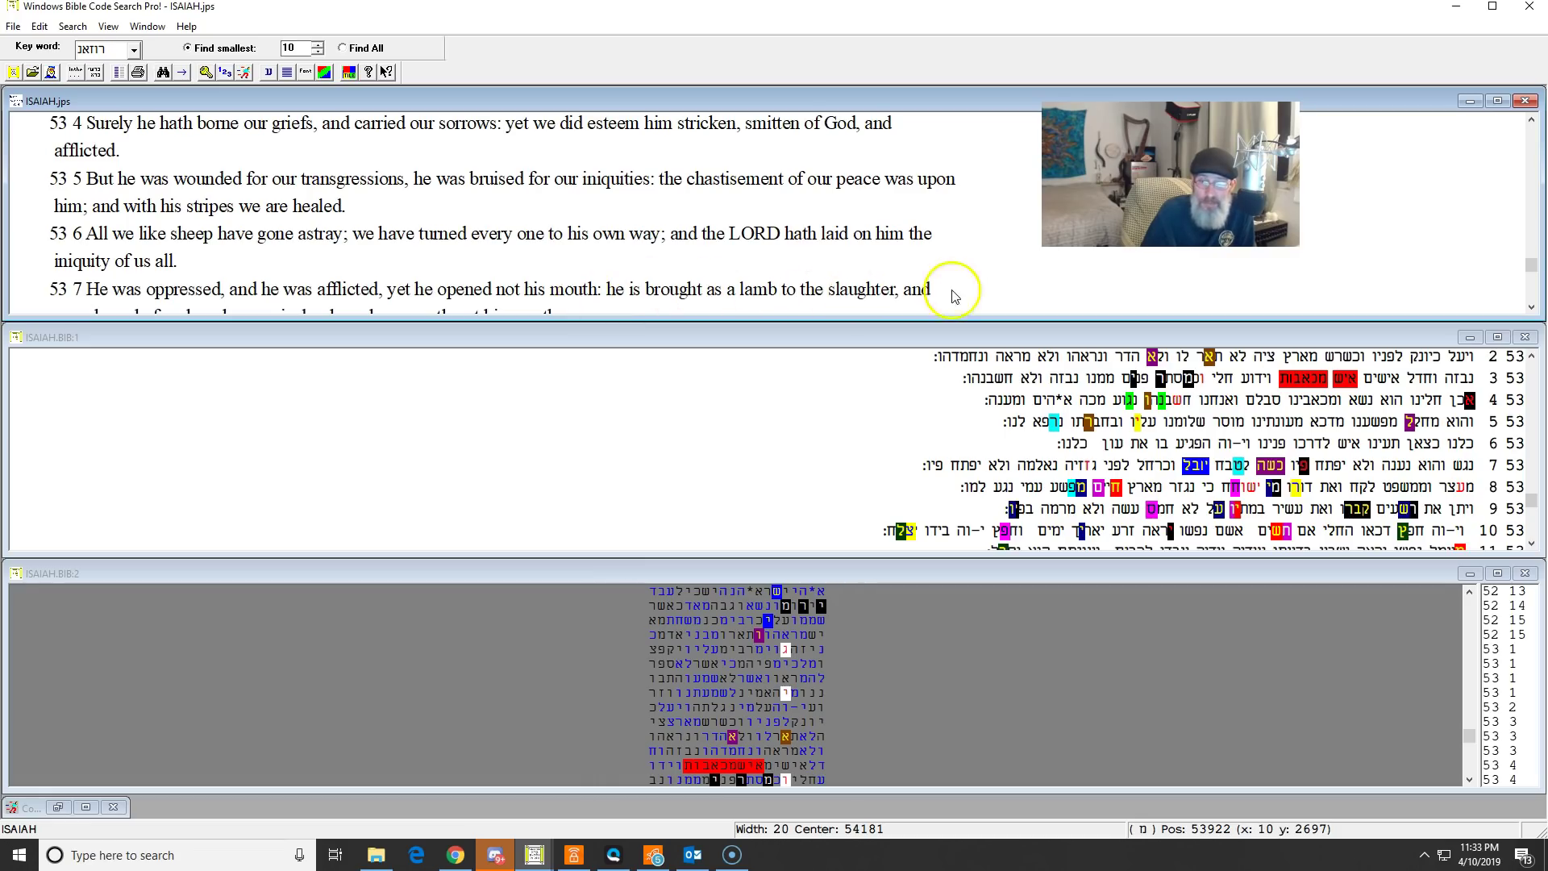
click(1531, 308)
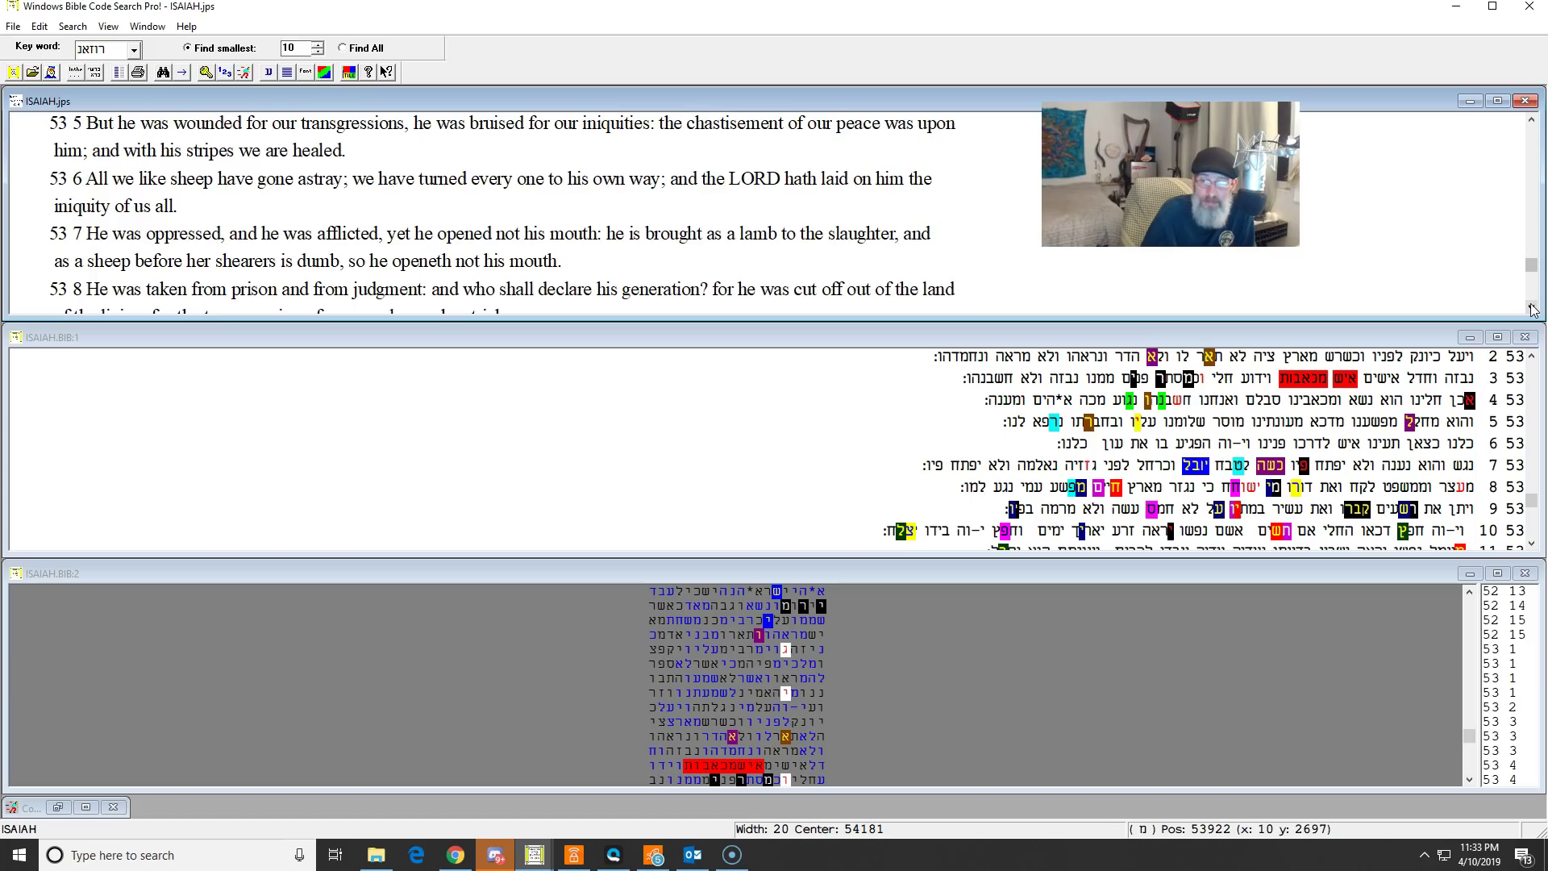
click(1532, 308)
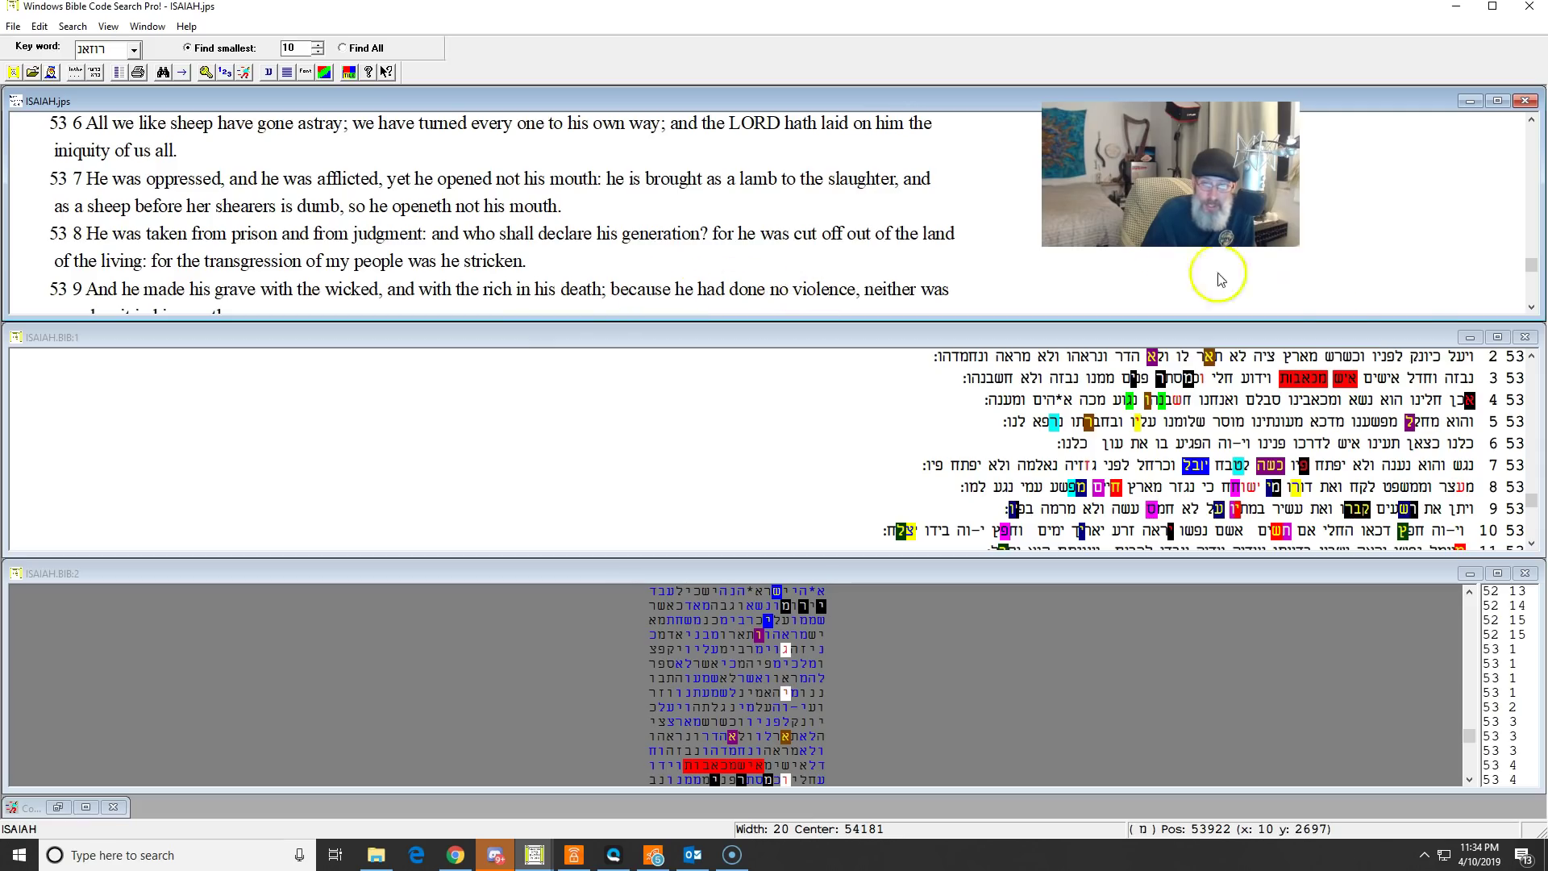
Step: Advance the English Isaiah text to 53:11–54:1, 'Sing, O barren, thou that didst not bear.'
click(1530, 307)
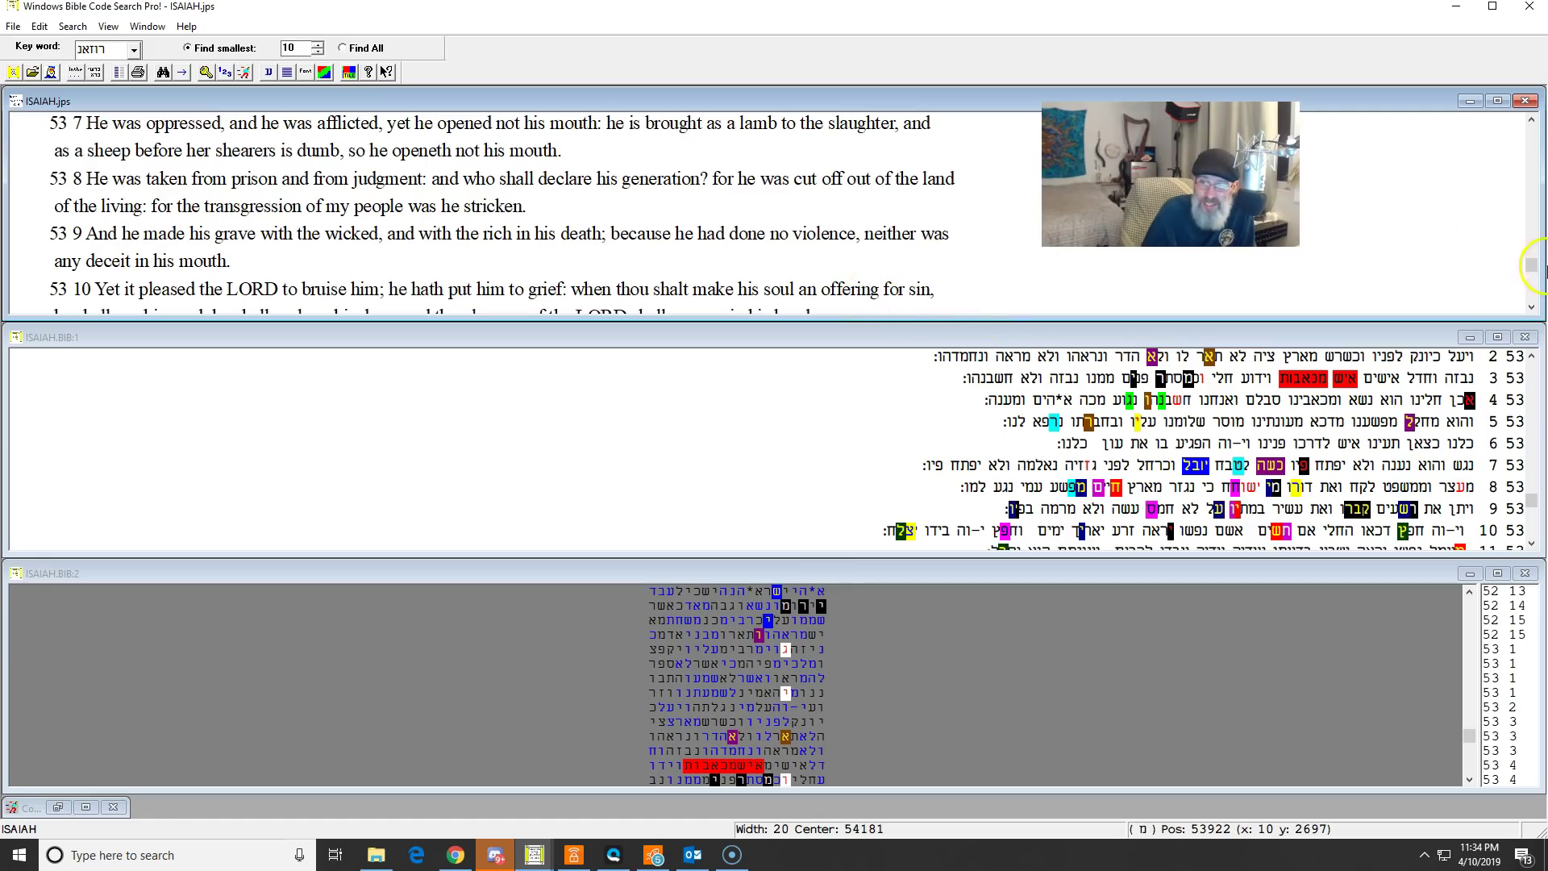
click(1532, 309)
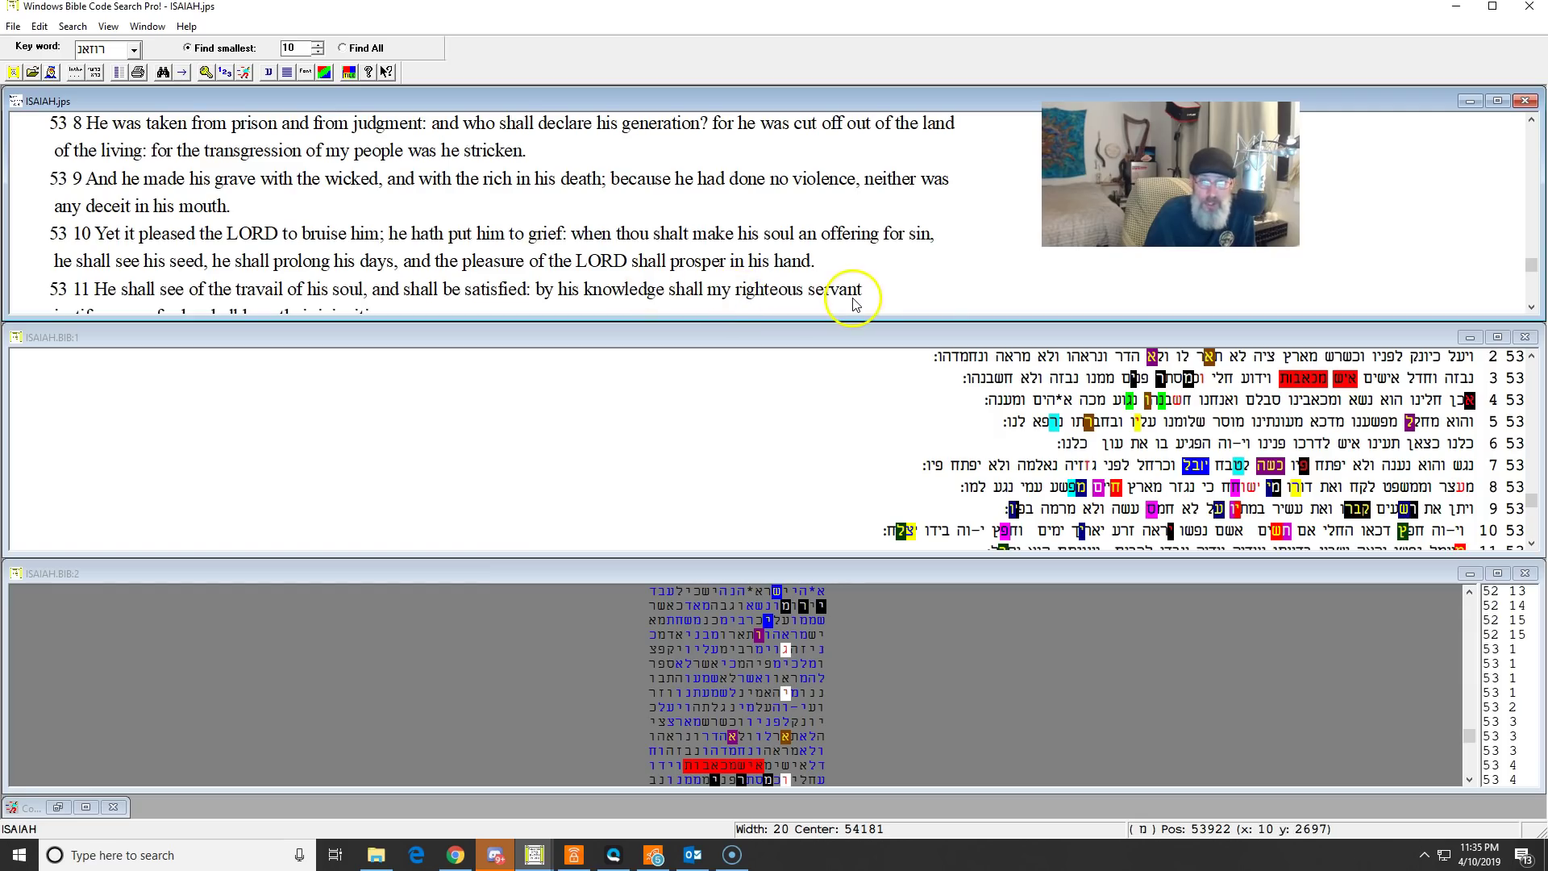
click(1530, 307)
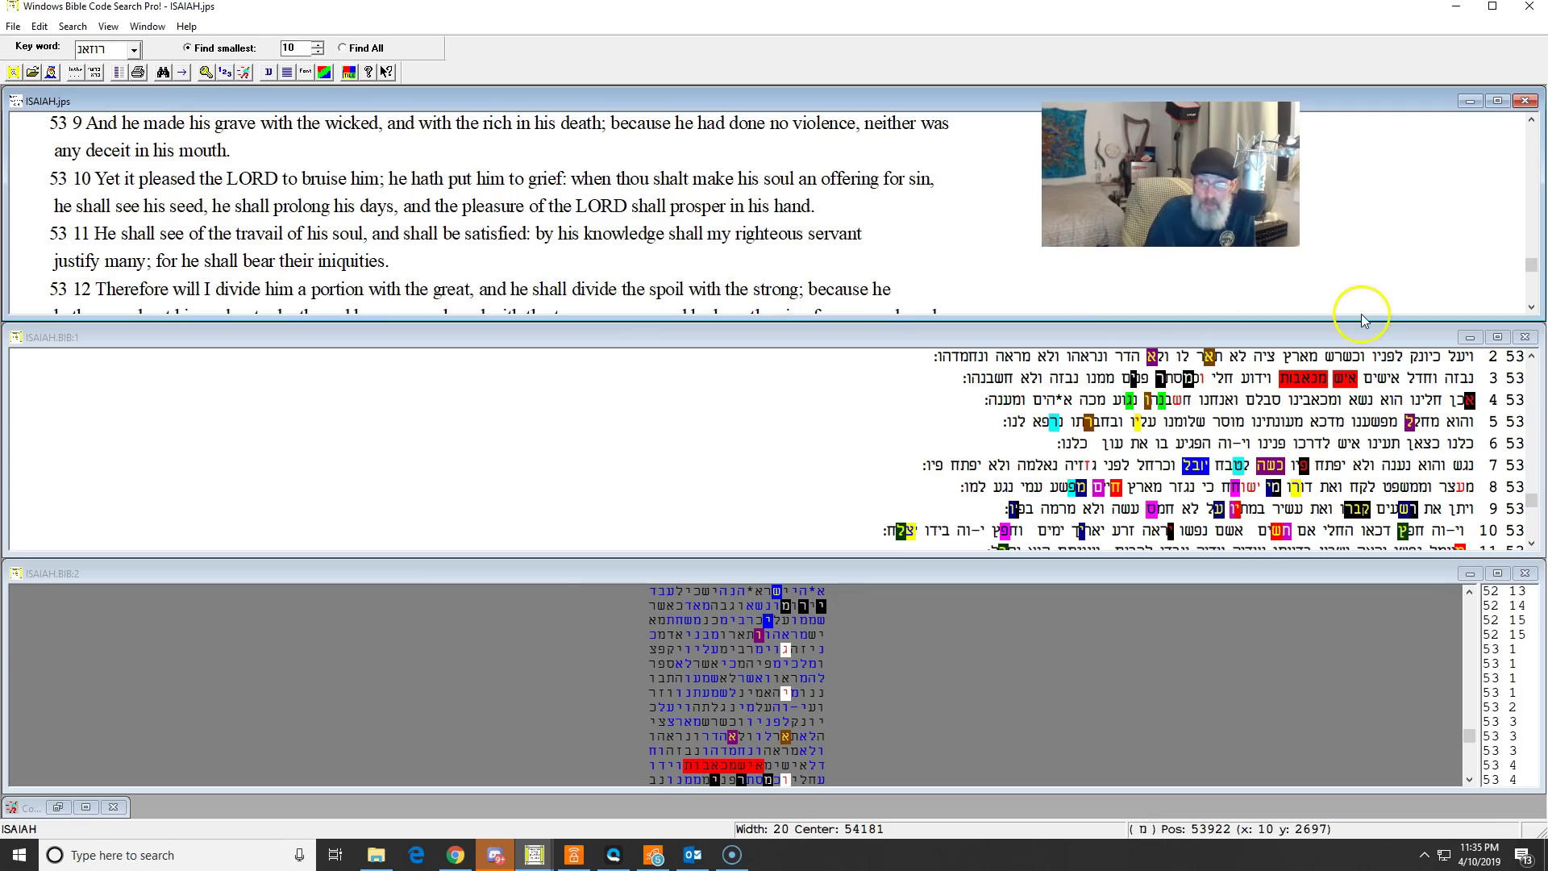
click(1531, 307)
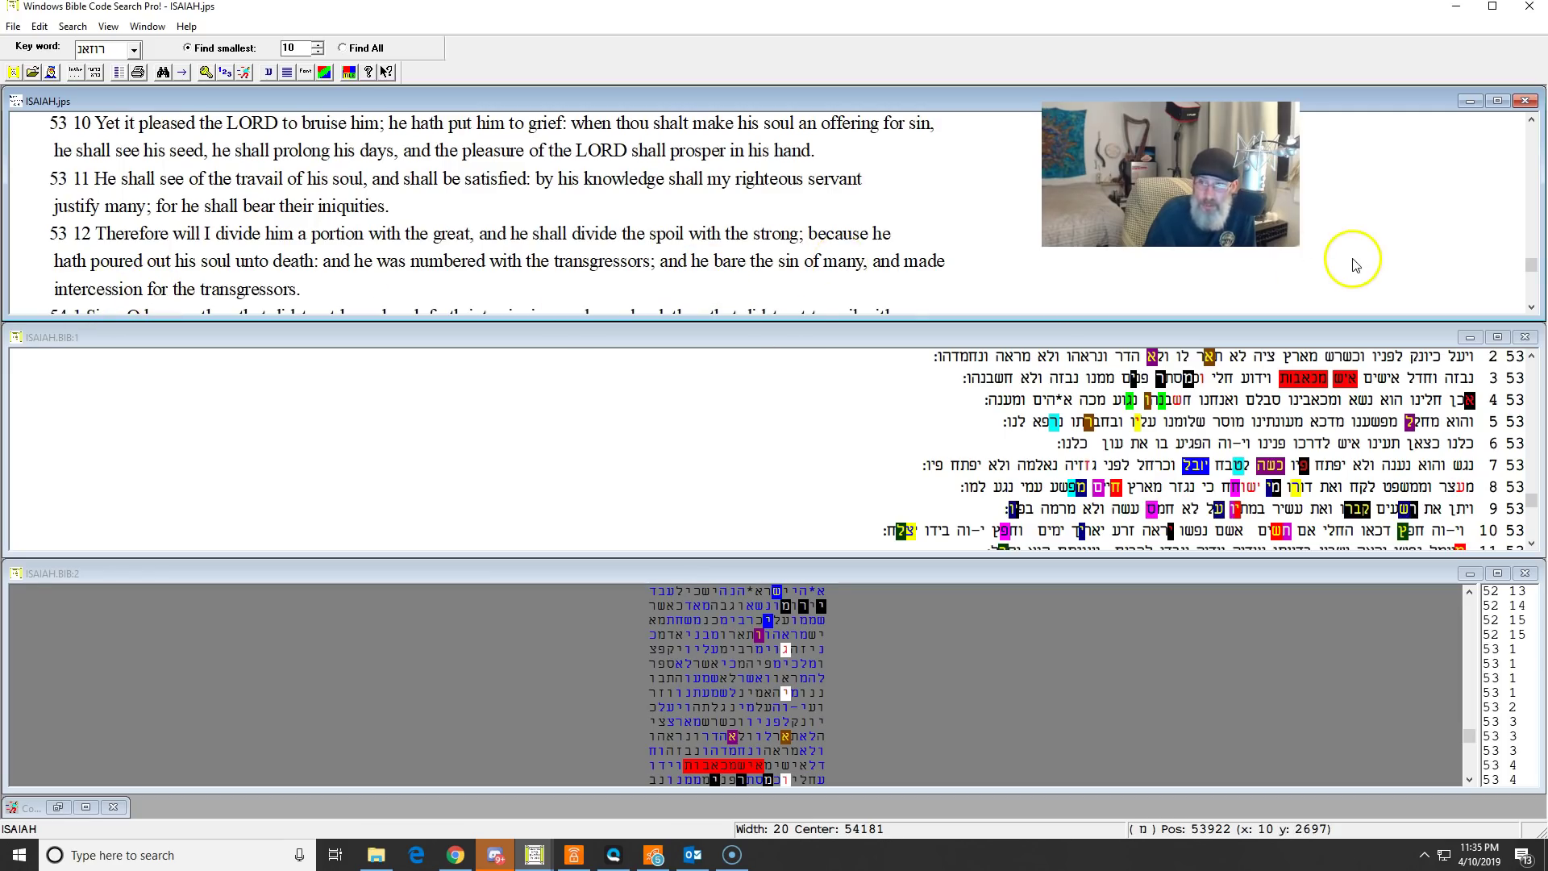
click(1530, 308)
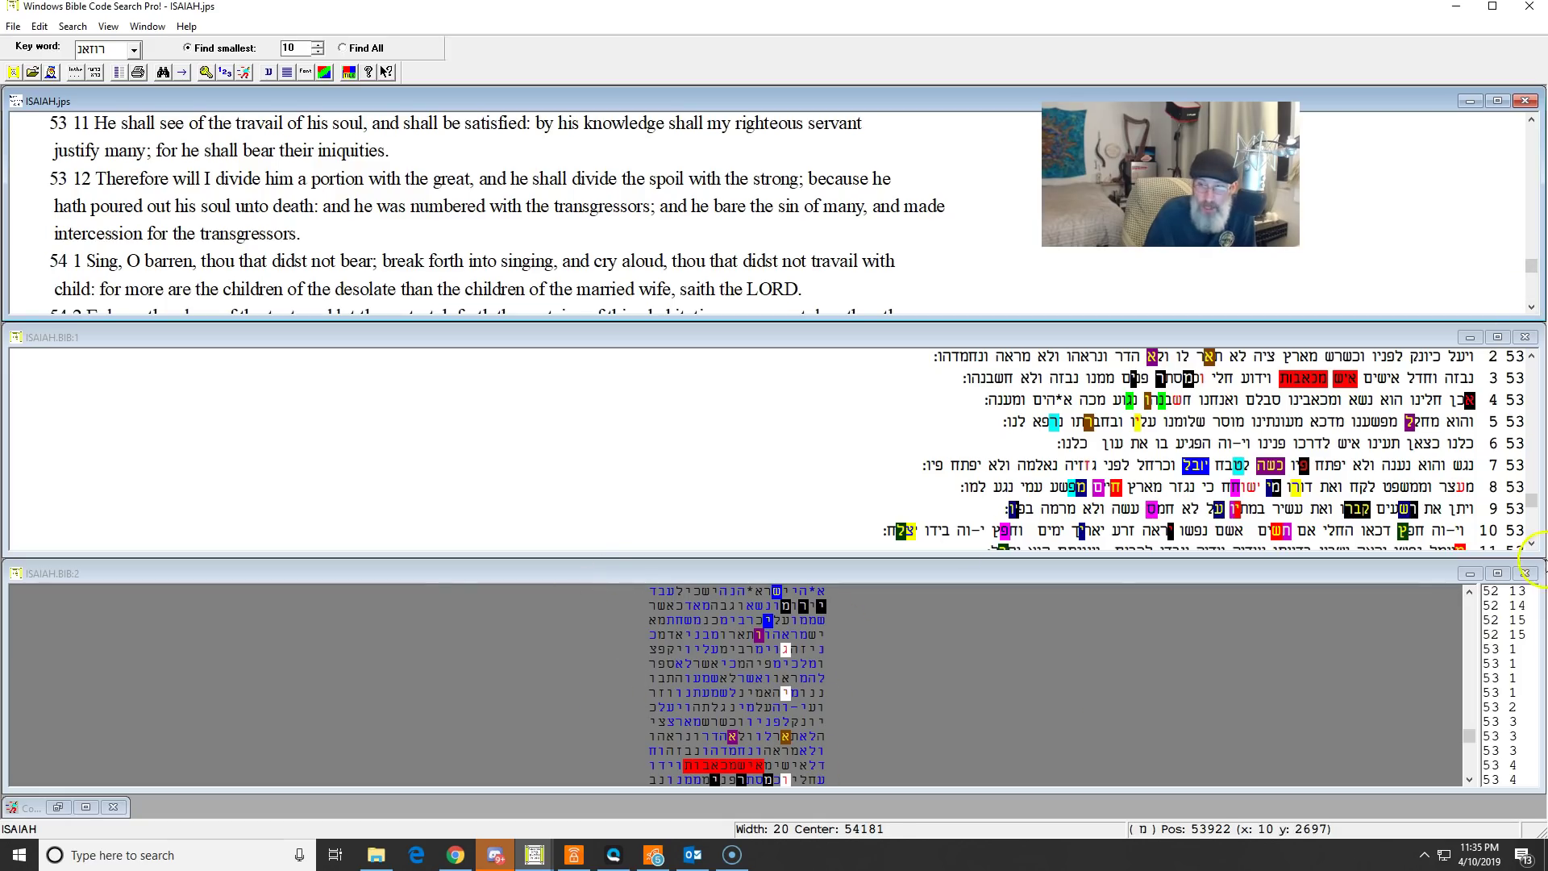
Step: Maximize the ISAIAH.BIB:2 matrix and advance its rows into Isaiah 54
click(1469, 591)
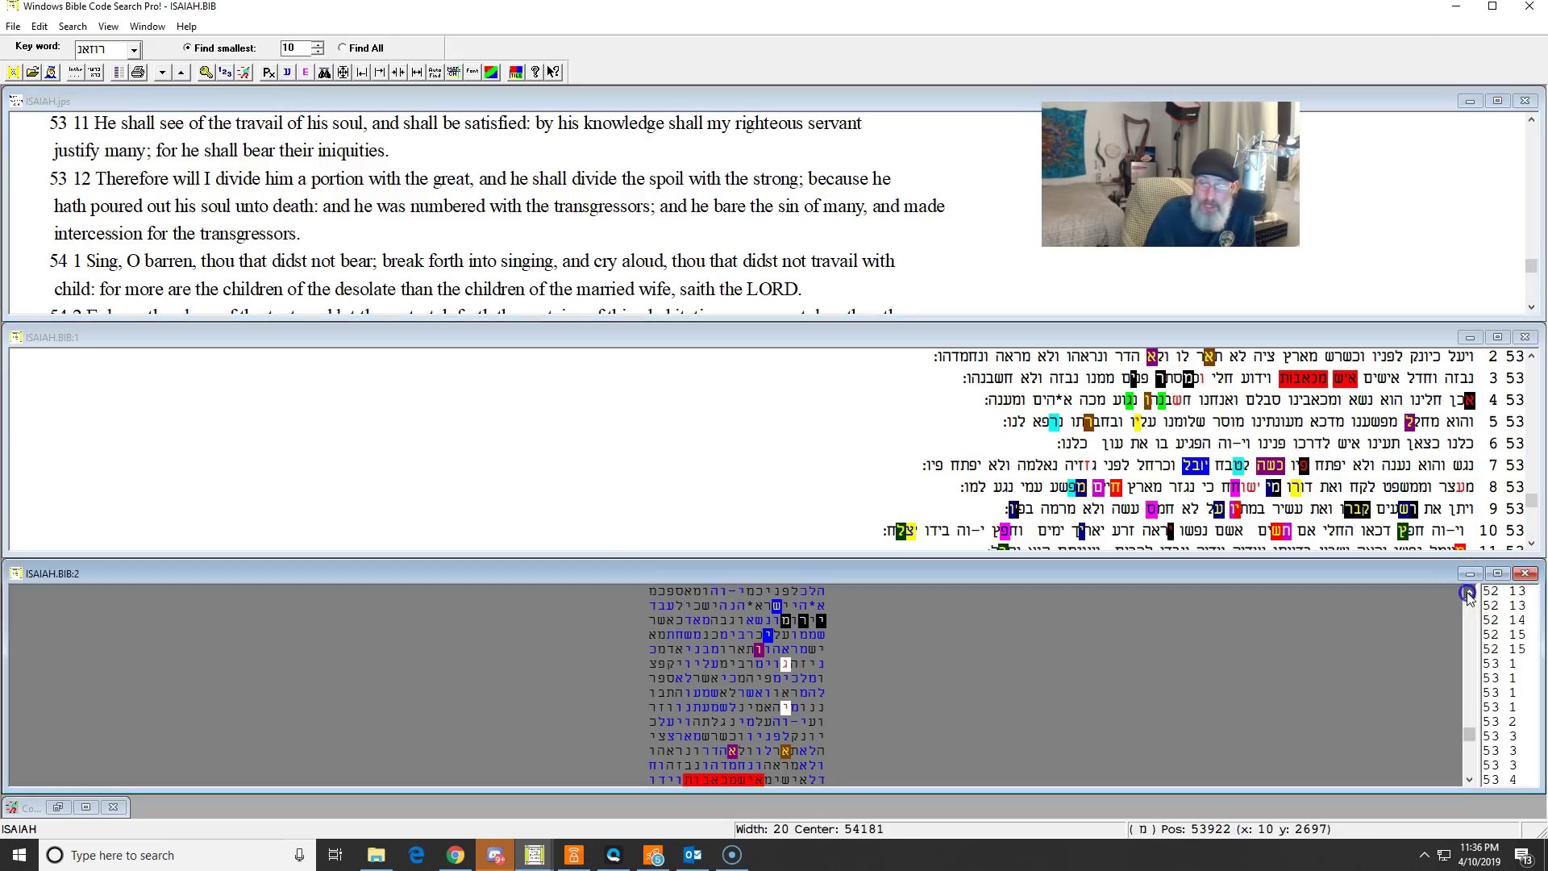
click(1498, 573)
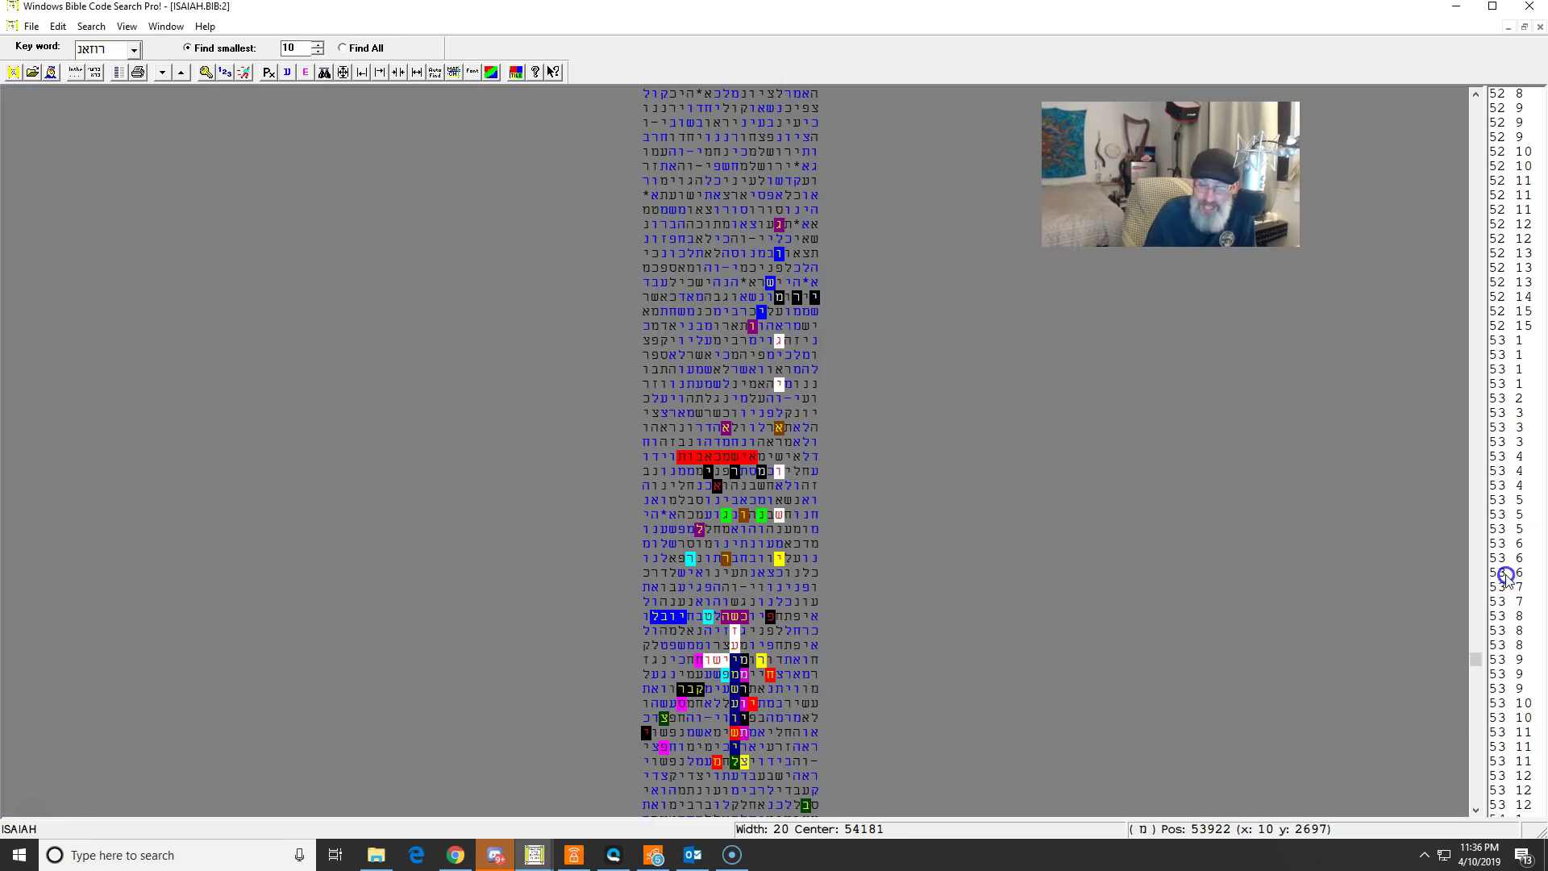
click(1476, 810)
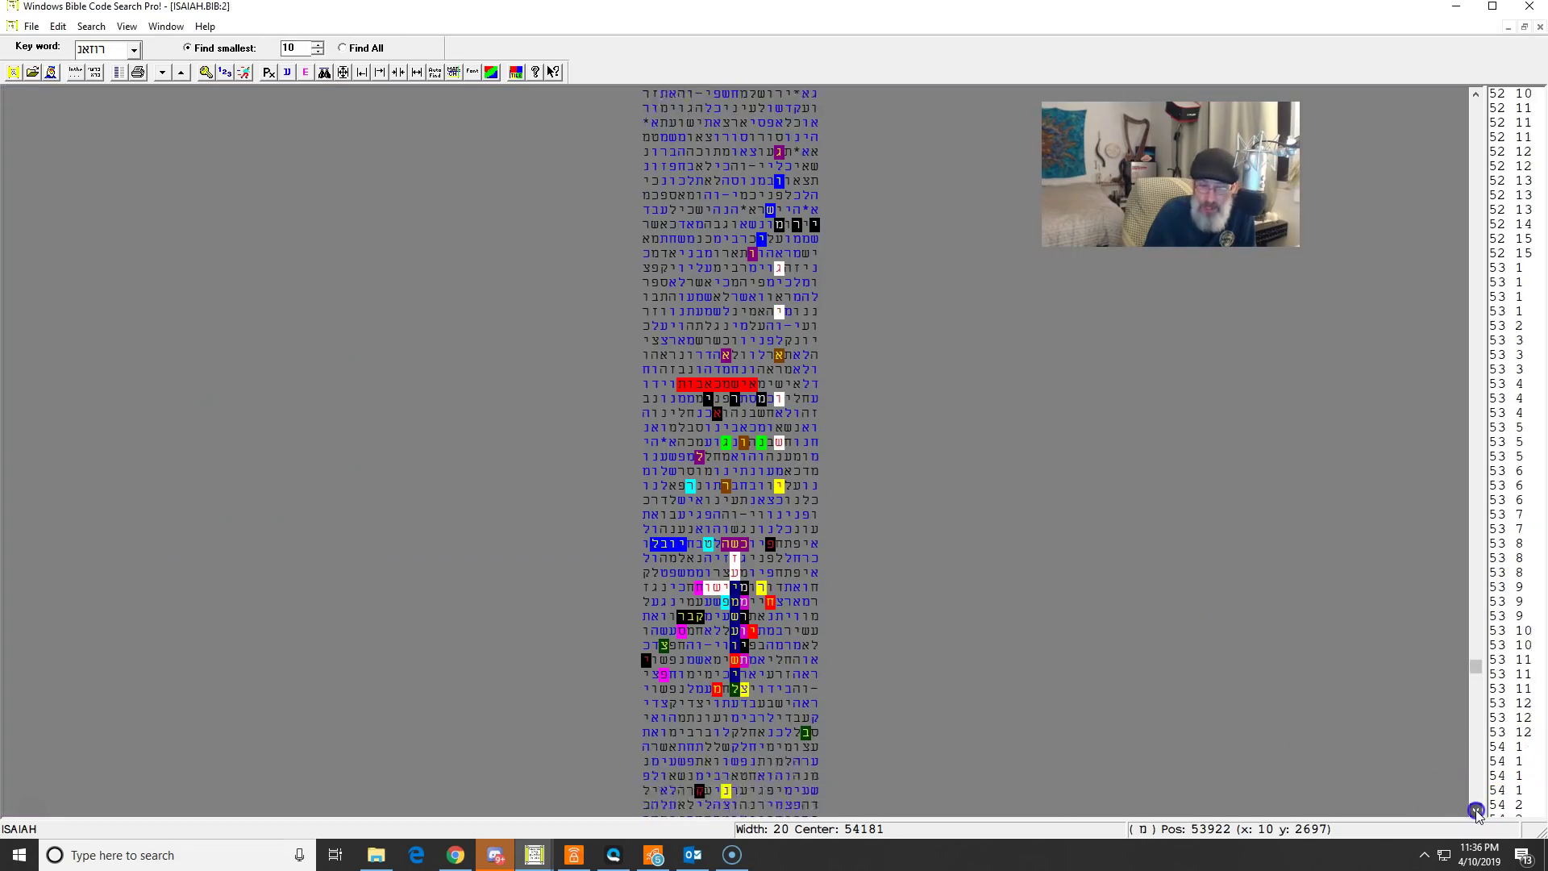
click(1475, 810)
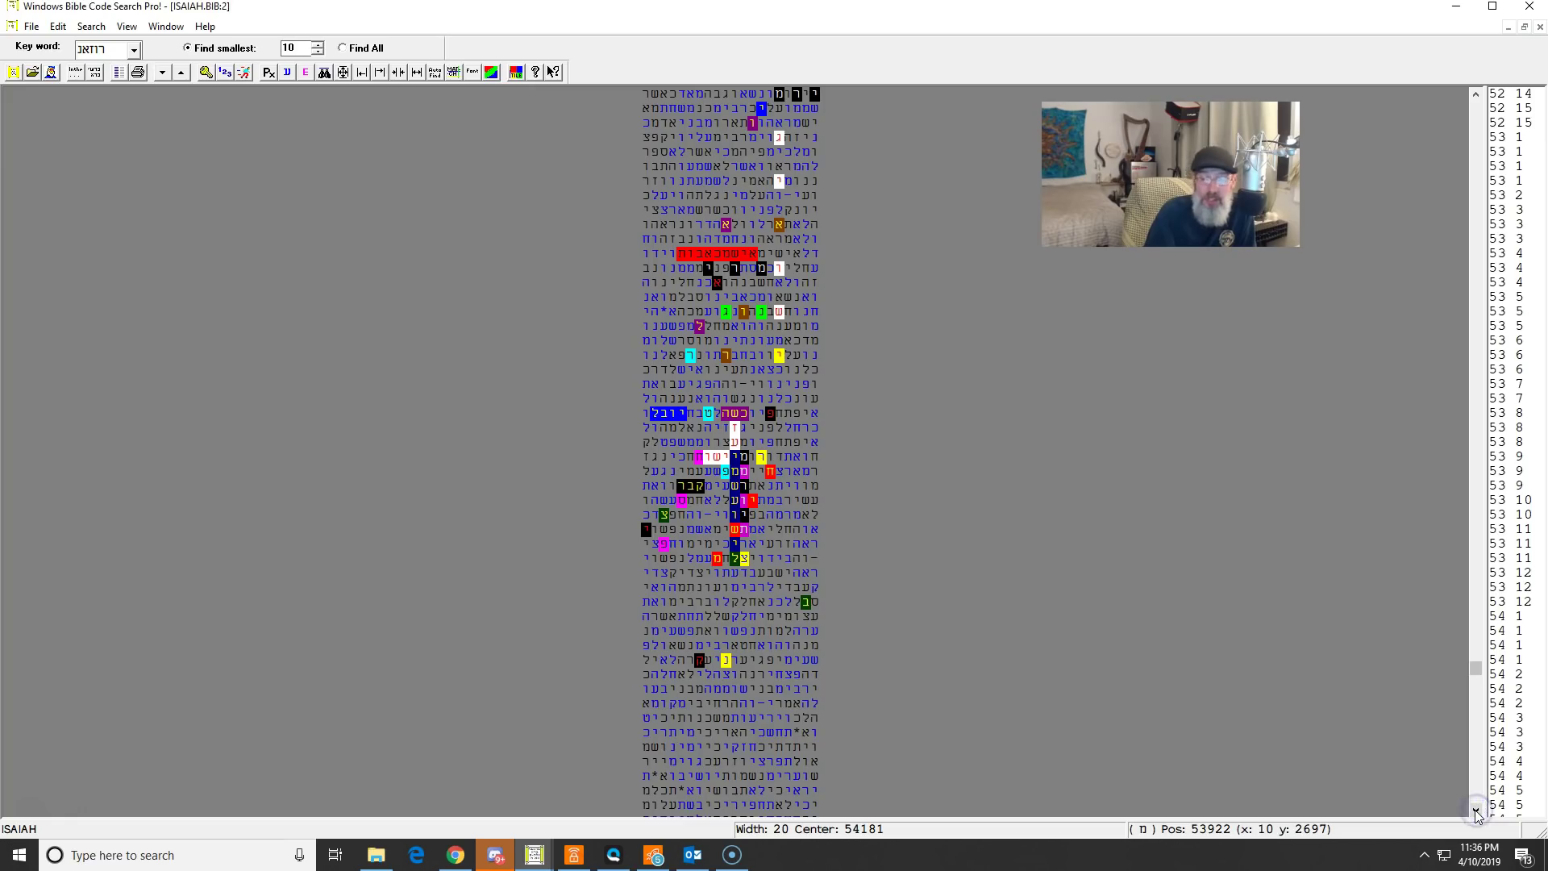